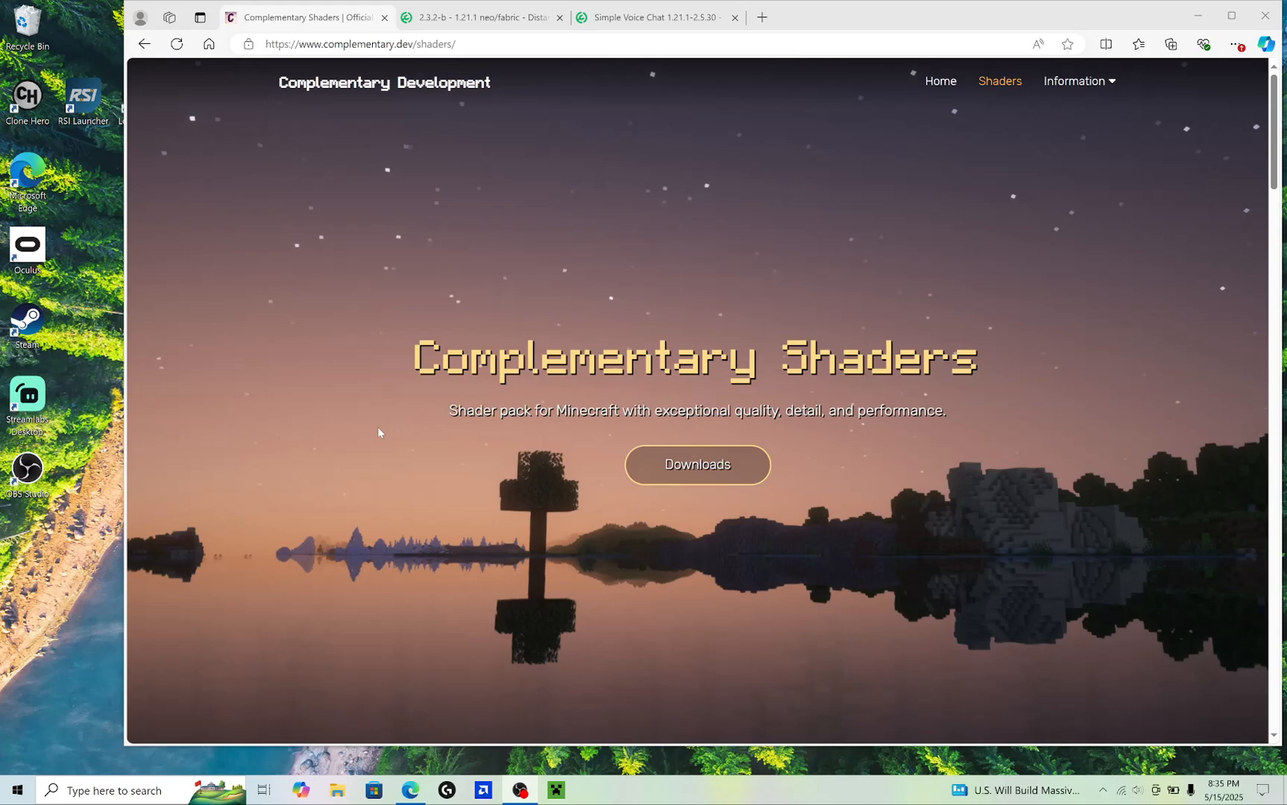
# Follow the Java link in the Complementary Shaders downloads section and download Java for Desktops, Version 8 Update 451
pyautogui.scroll(-7, 352, 417)
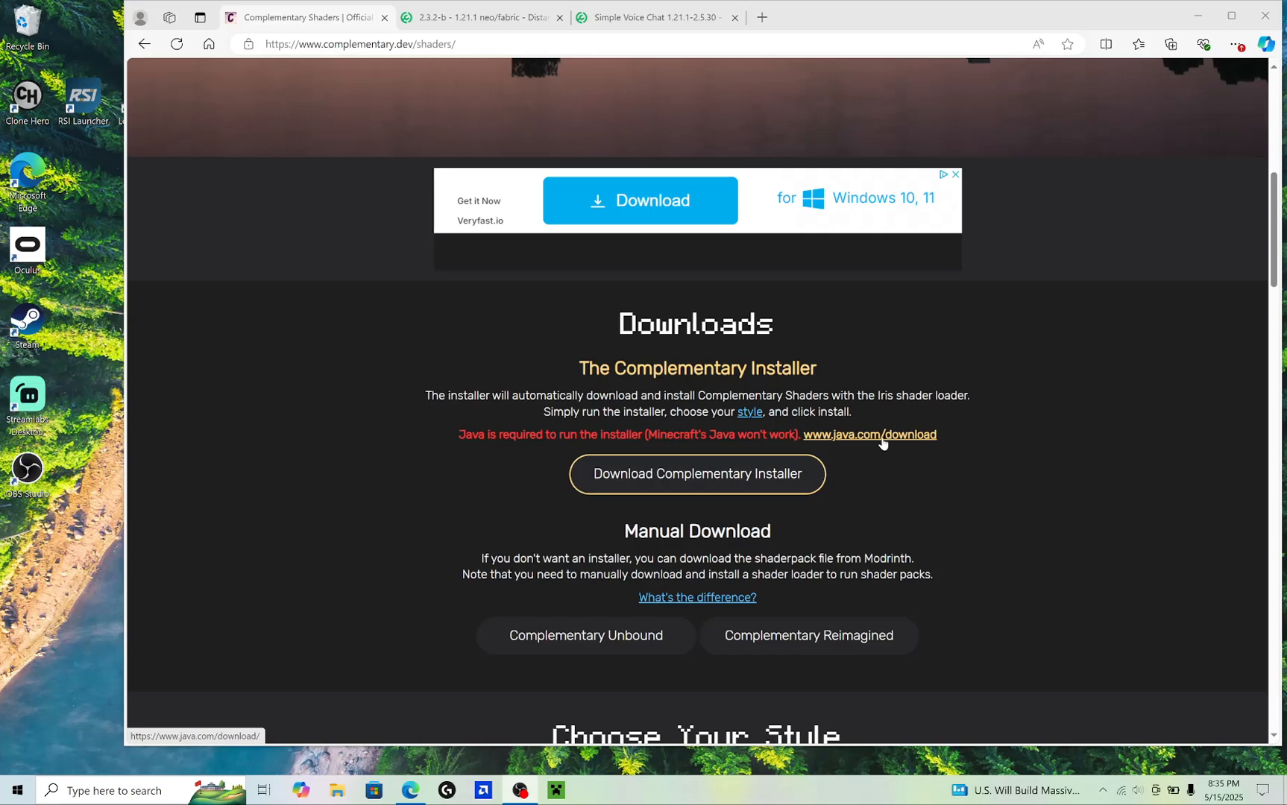
pyautogui.scroll(7, 385, 238)
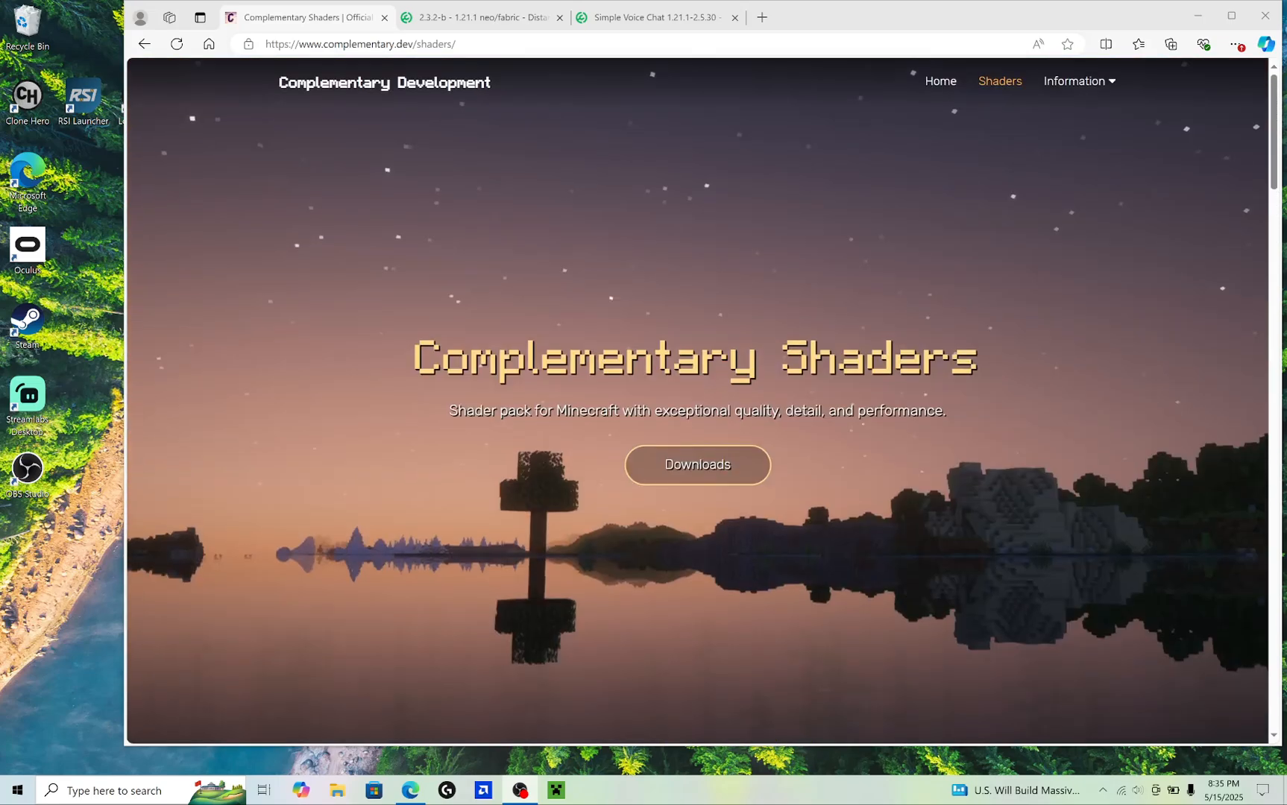
pyautogui.scroll(-7, 334, 279)
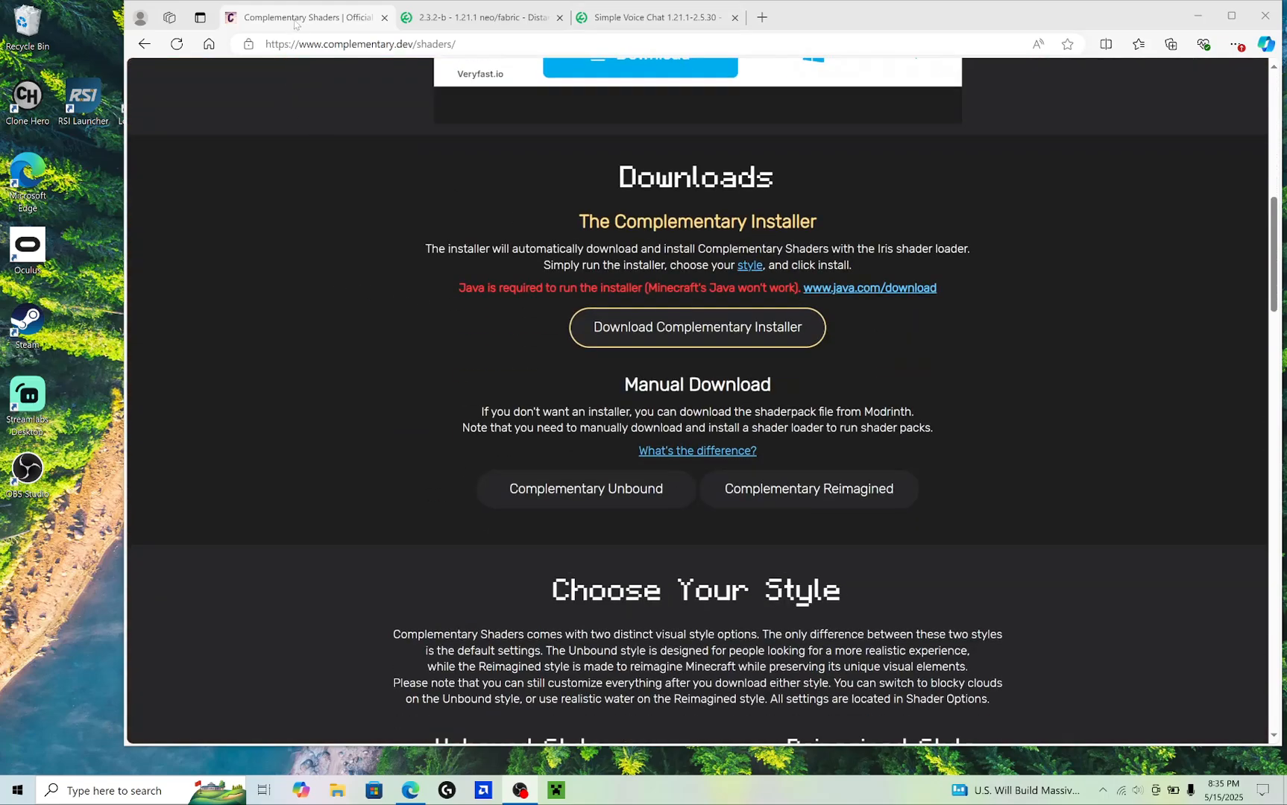
pyautogui.click(879, 290)
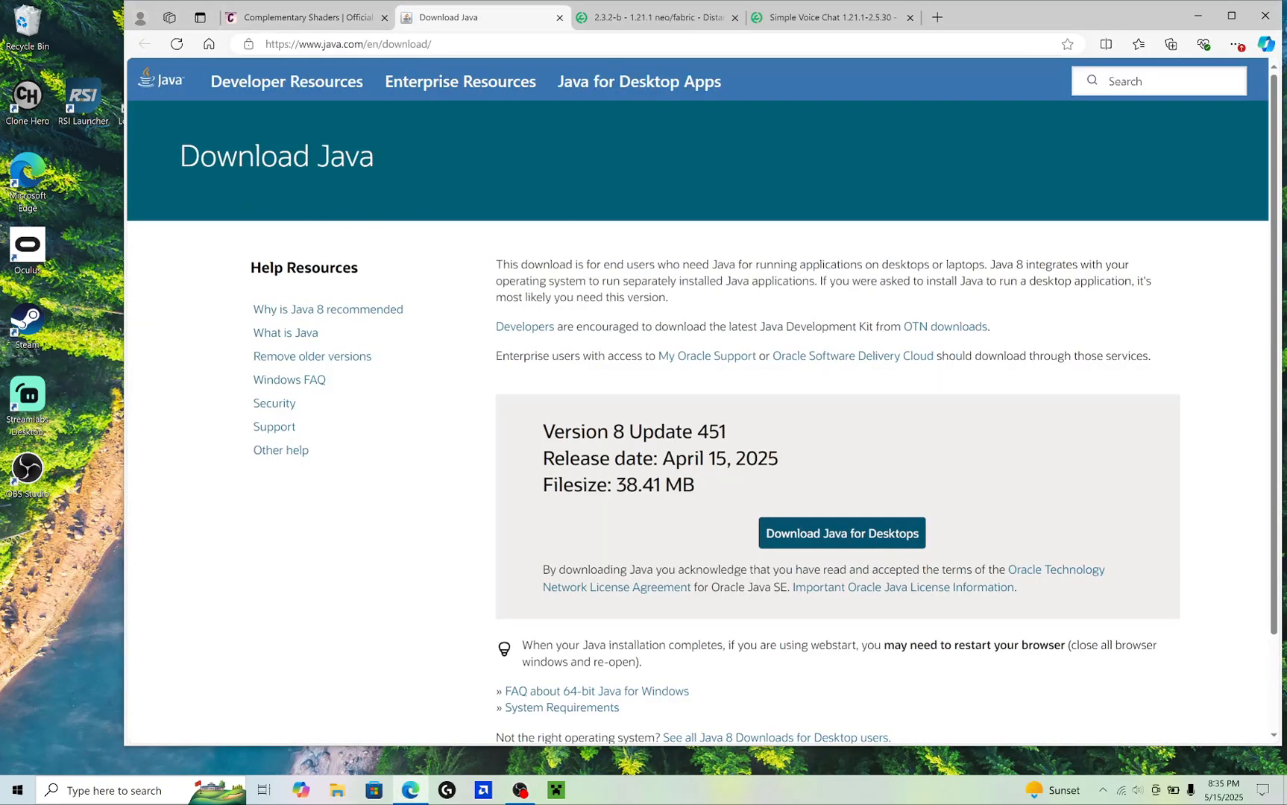
pyautogui.scroll(-2, 468, 304)
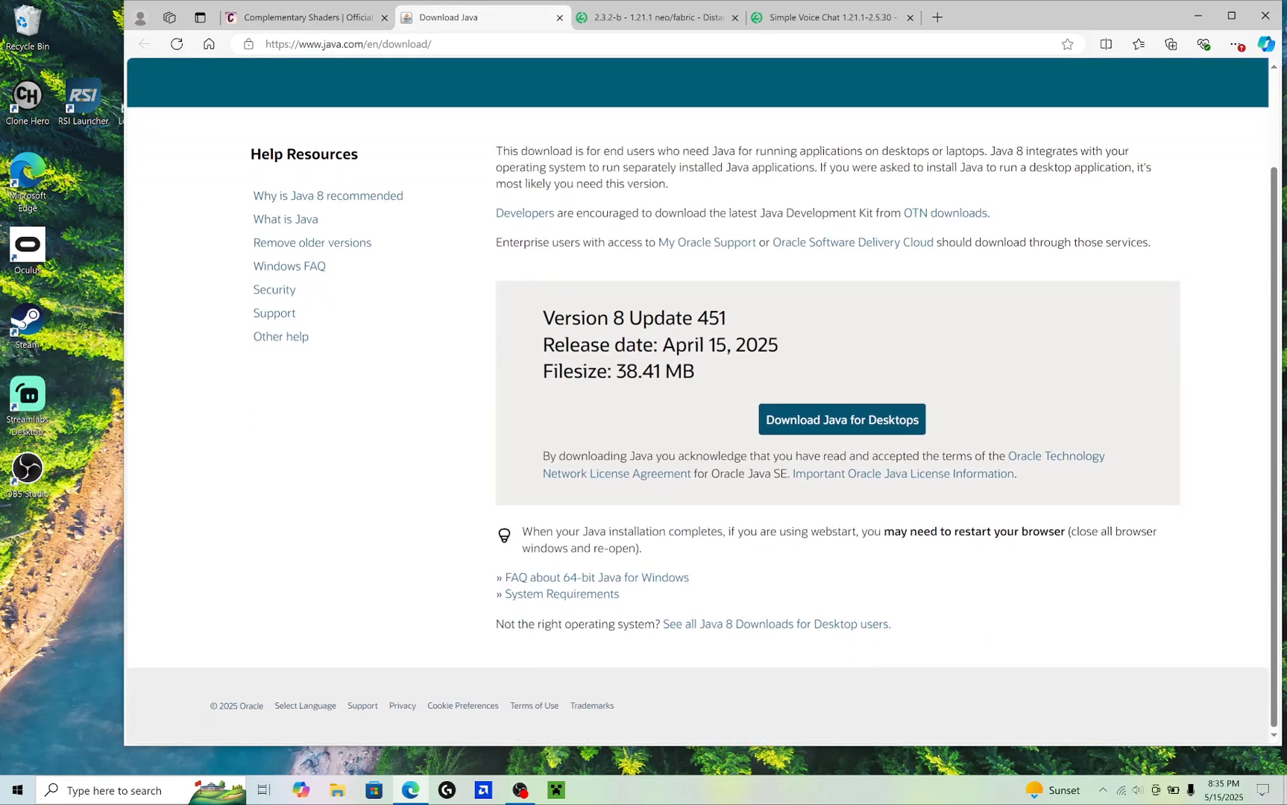
pyautogui.click(846, 425)
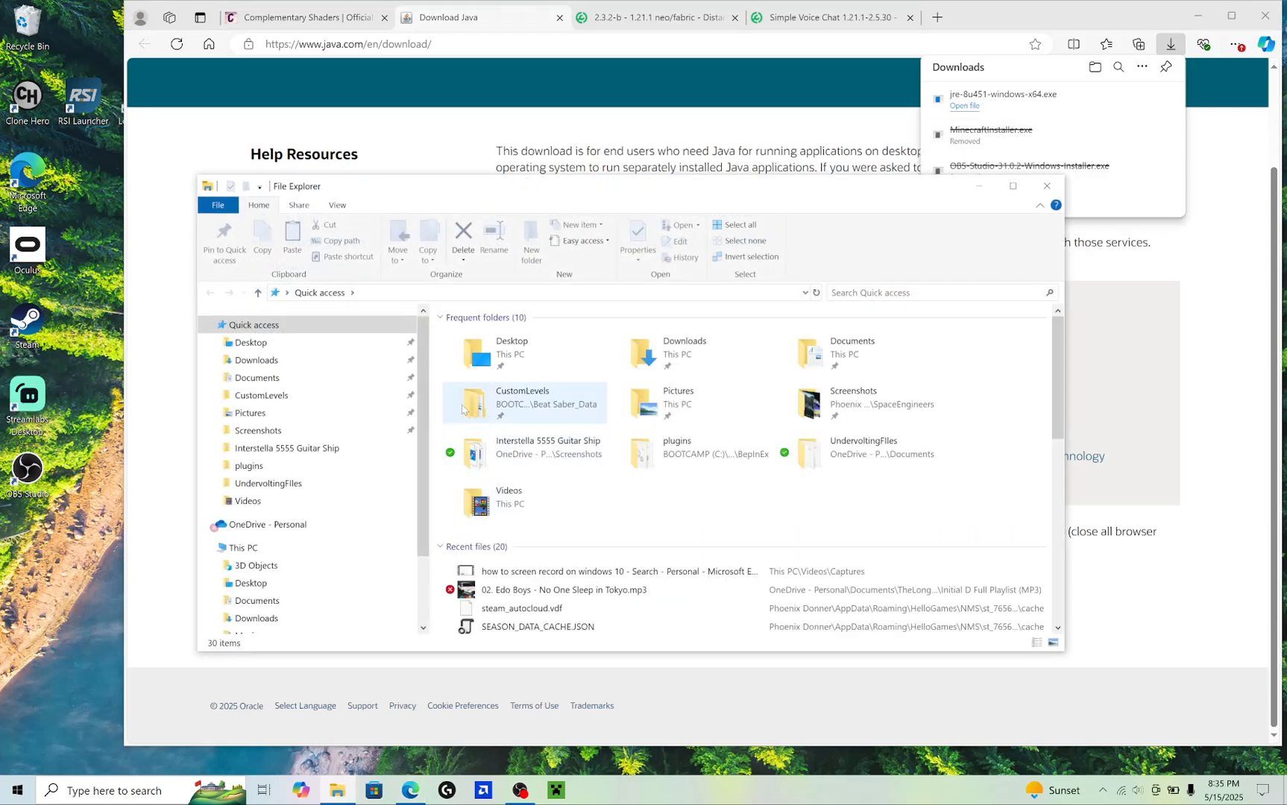
# Run jre-8u451-windows-x64.exe from the Downloads folder, install Java, and close the finished setup
pyautogui.click(321, 376)
pyautogui.click(317, 360)
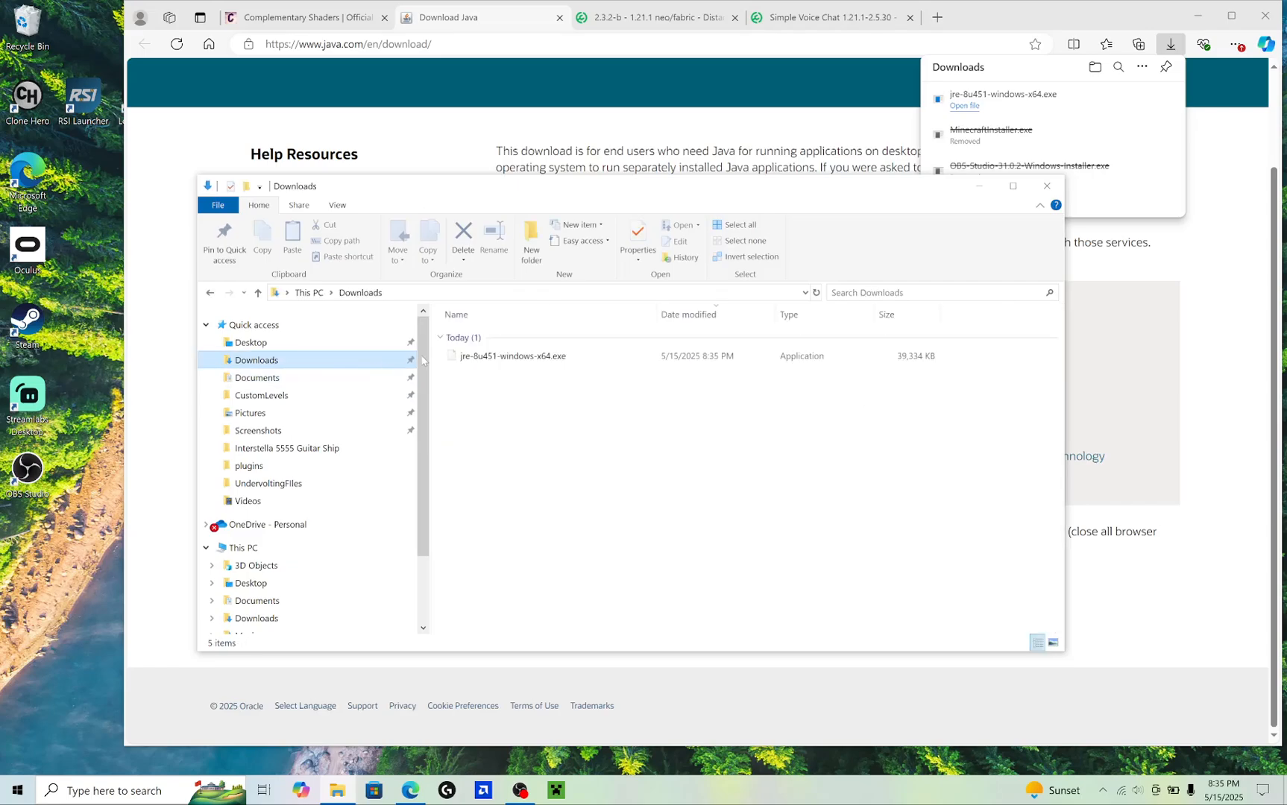
pyautogui.doubleClick(568, 360)
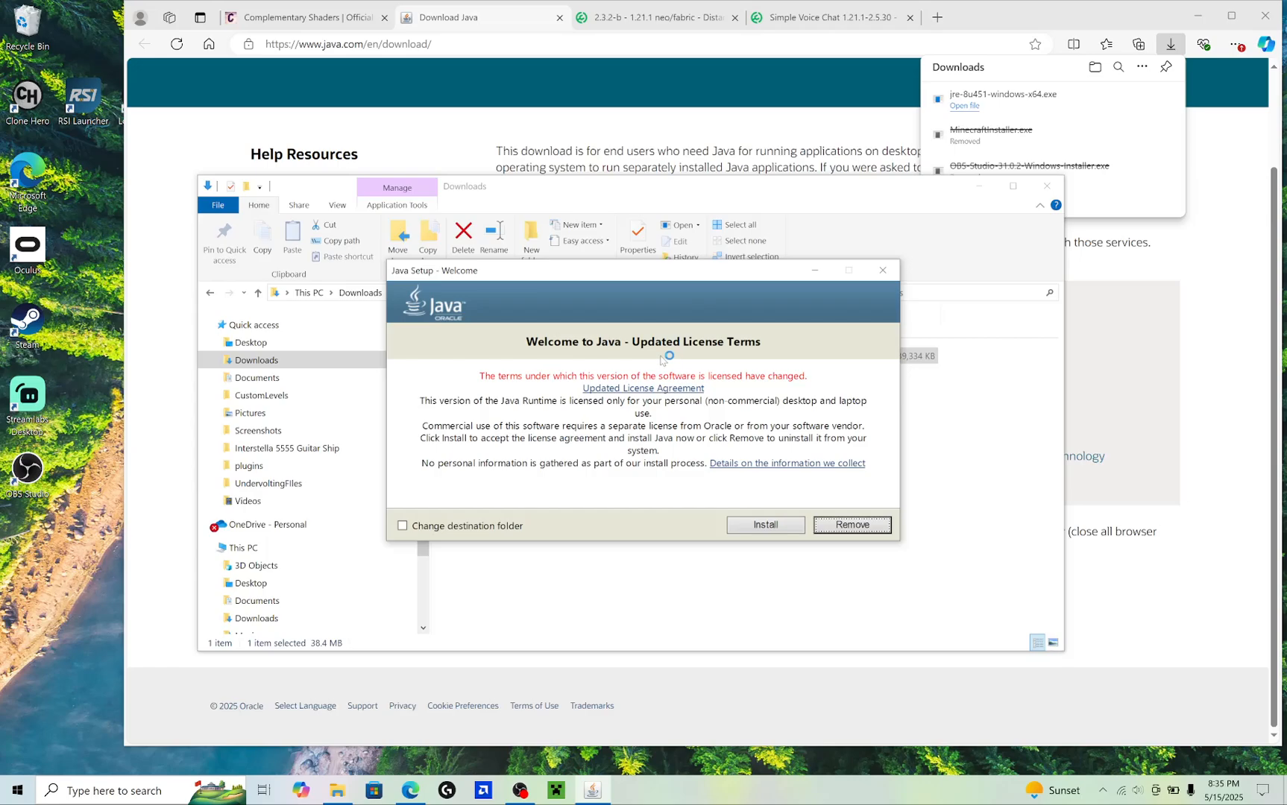
pyautogui.click(764, 527)
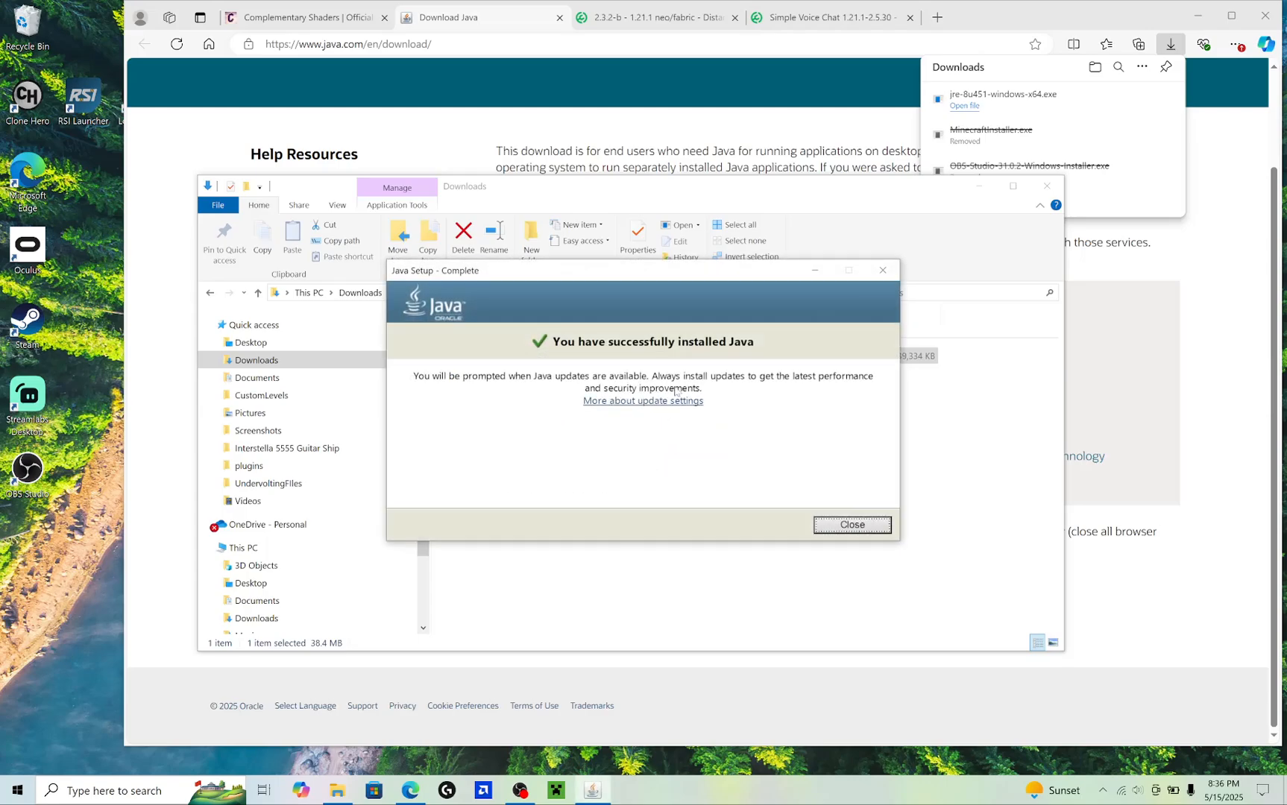
pyautogui.click(848, 523)
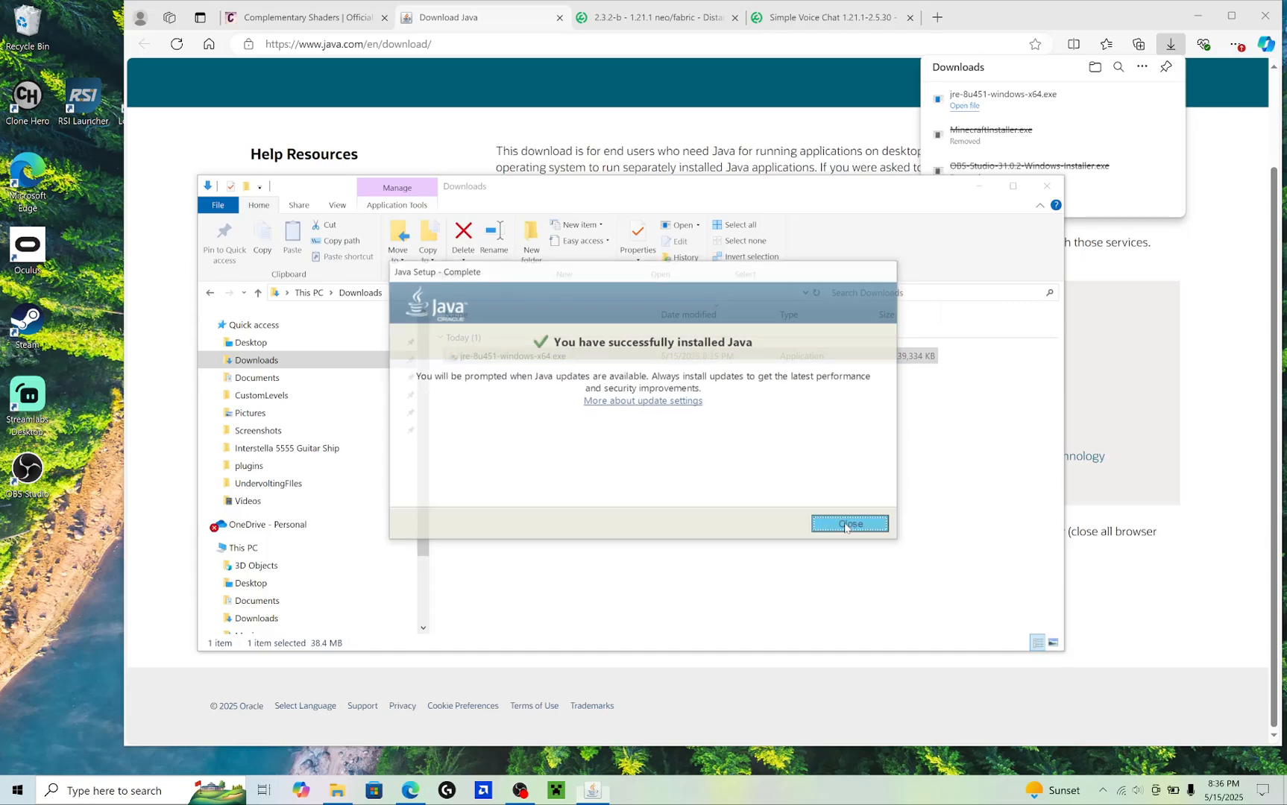
# Delete the Java installer from the Downloads folder and close the Java download page
pyautogui.rightClick(619, 357)
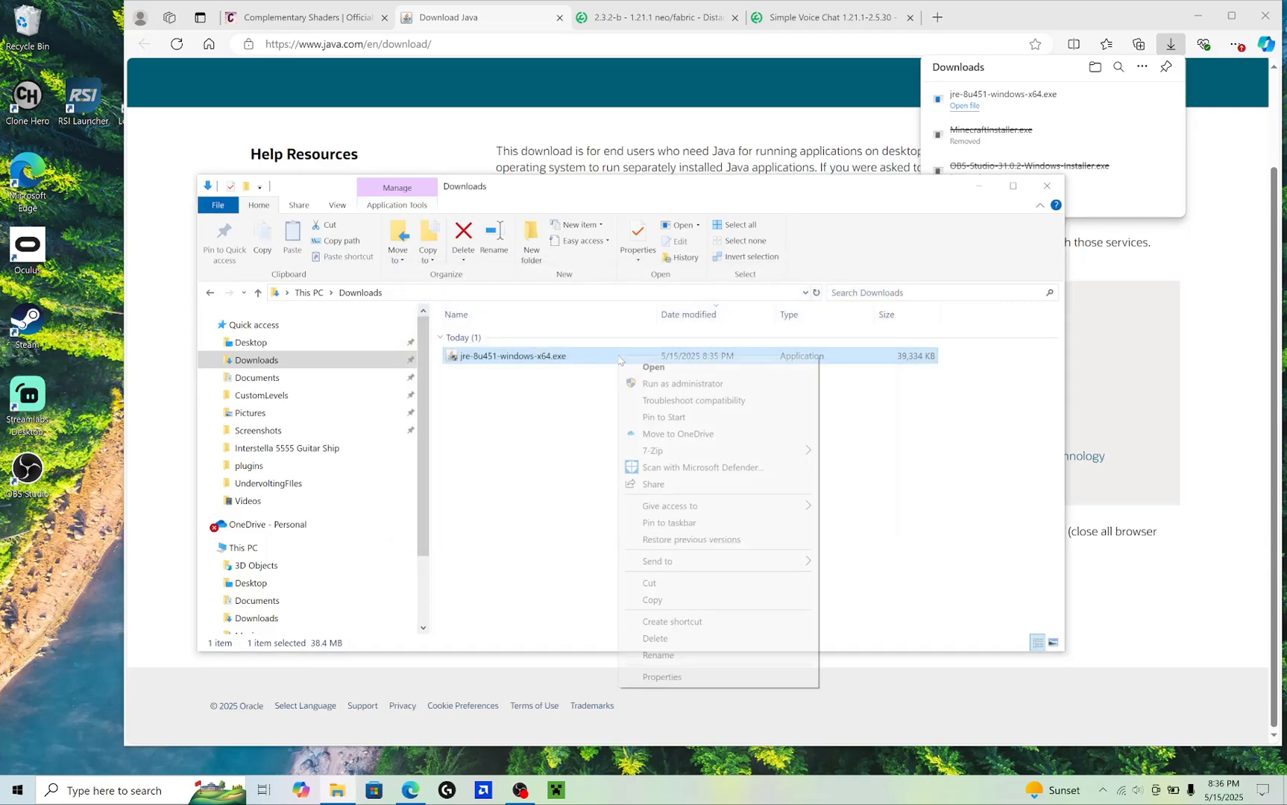
pyautogui.click(671, 639)
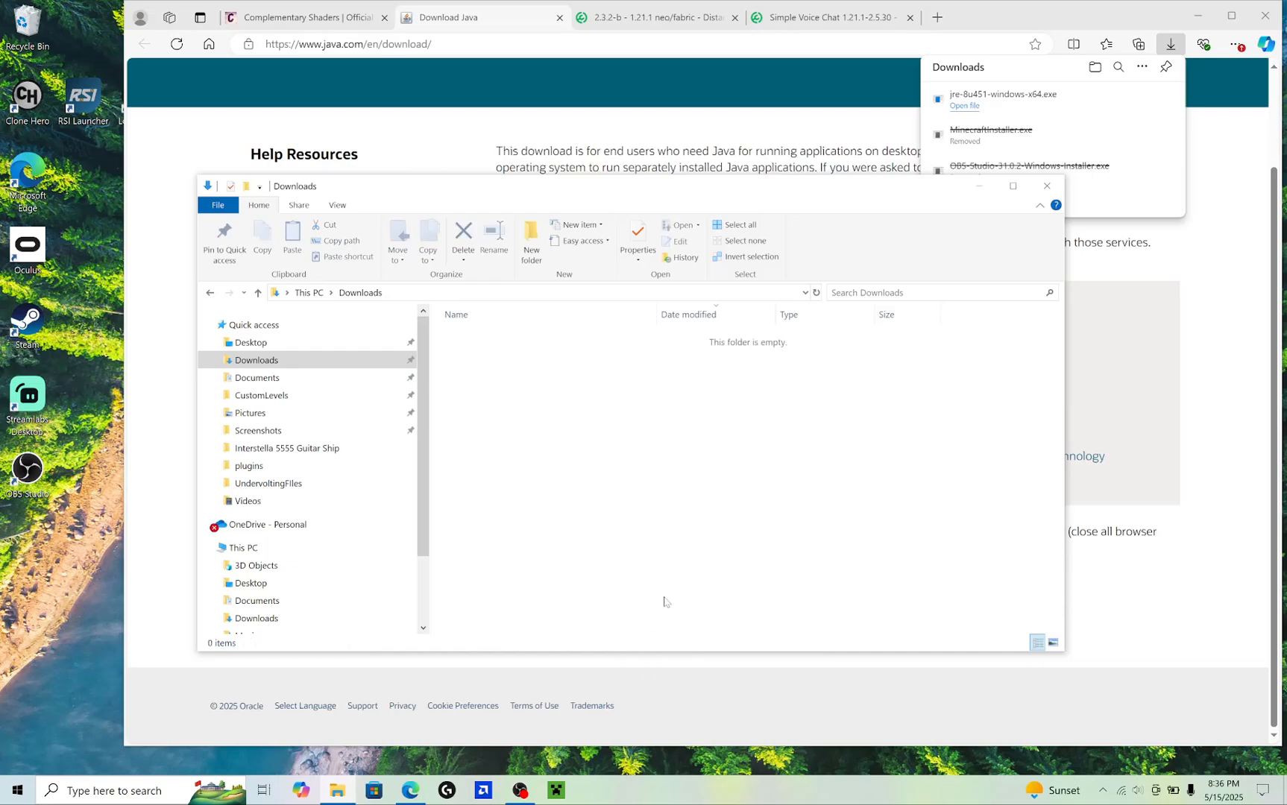
pyautogui.click(375, 99)
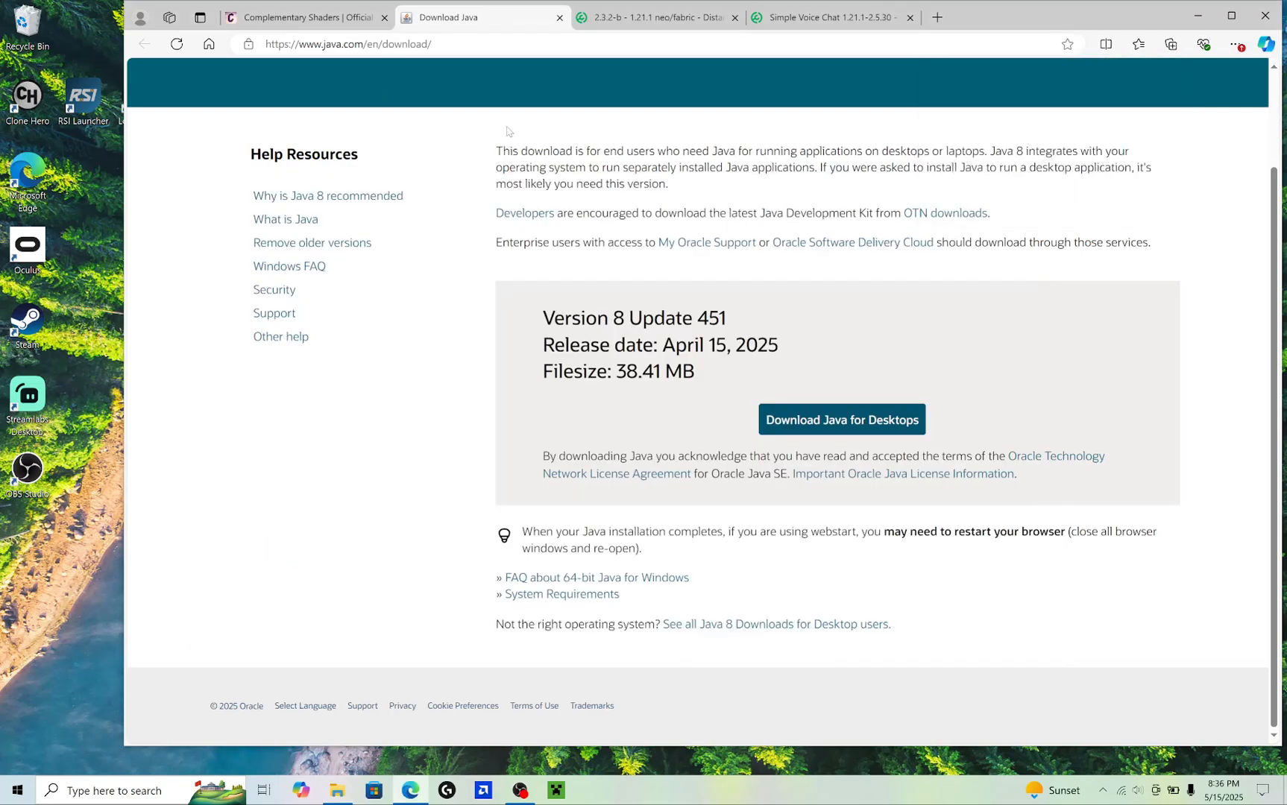
pyautogui.click(559, 17)
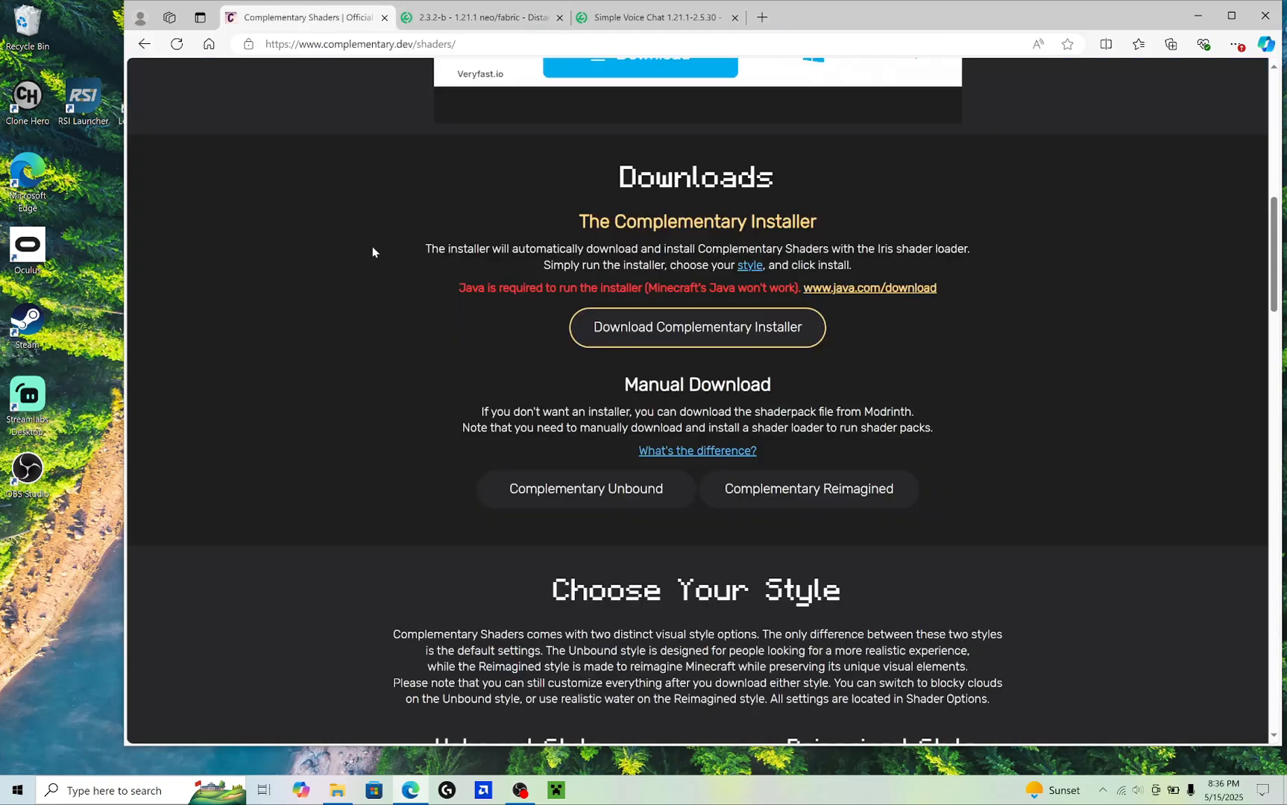
# Download the Complementary Installer from the shaders page and keep the flagged jar file
pyautogui.scroll(1, 432, 365)
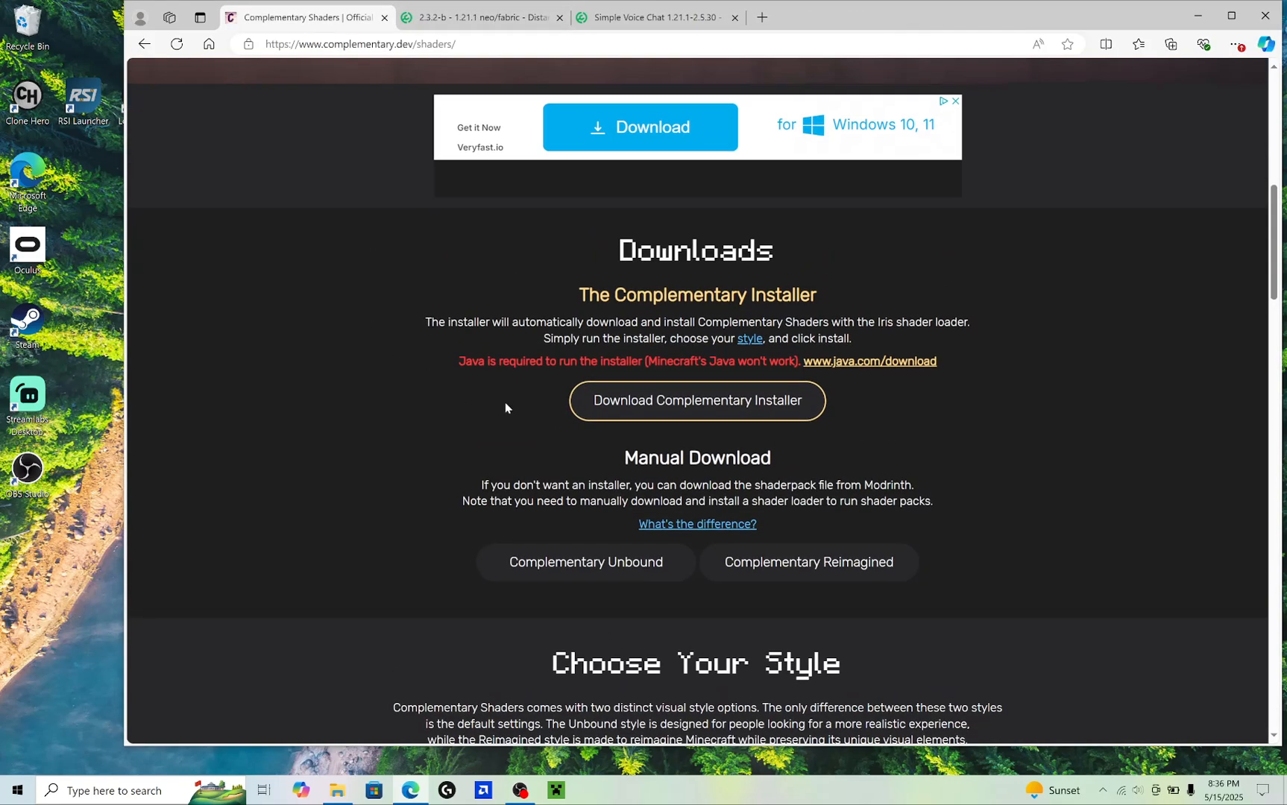
pyautogui.click(702, 413)
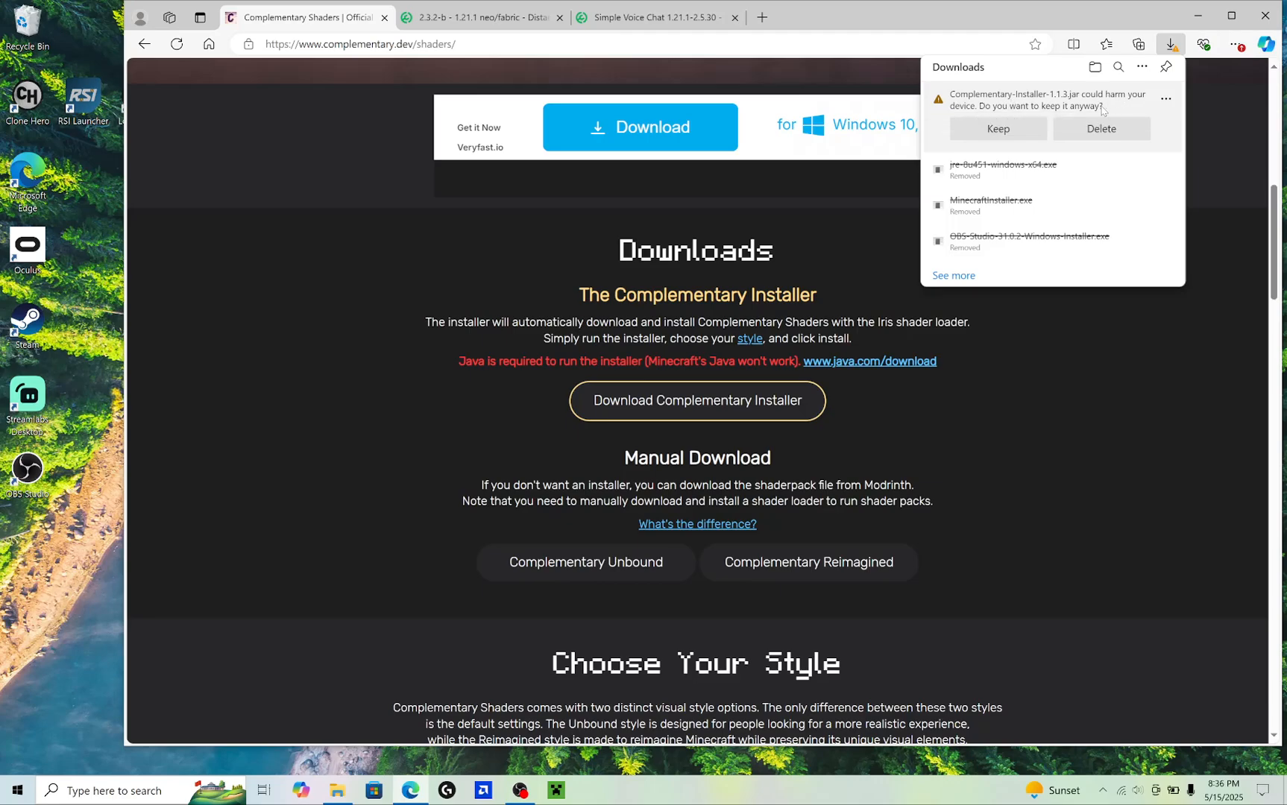
pyautogui.click(998, 130)
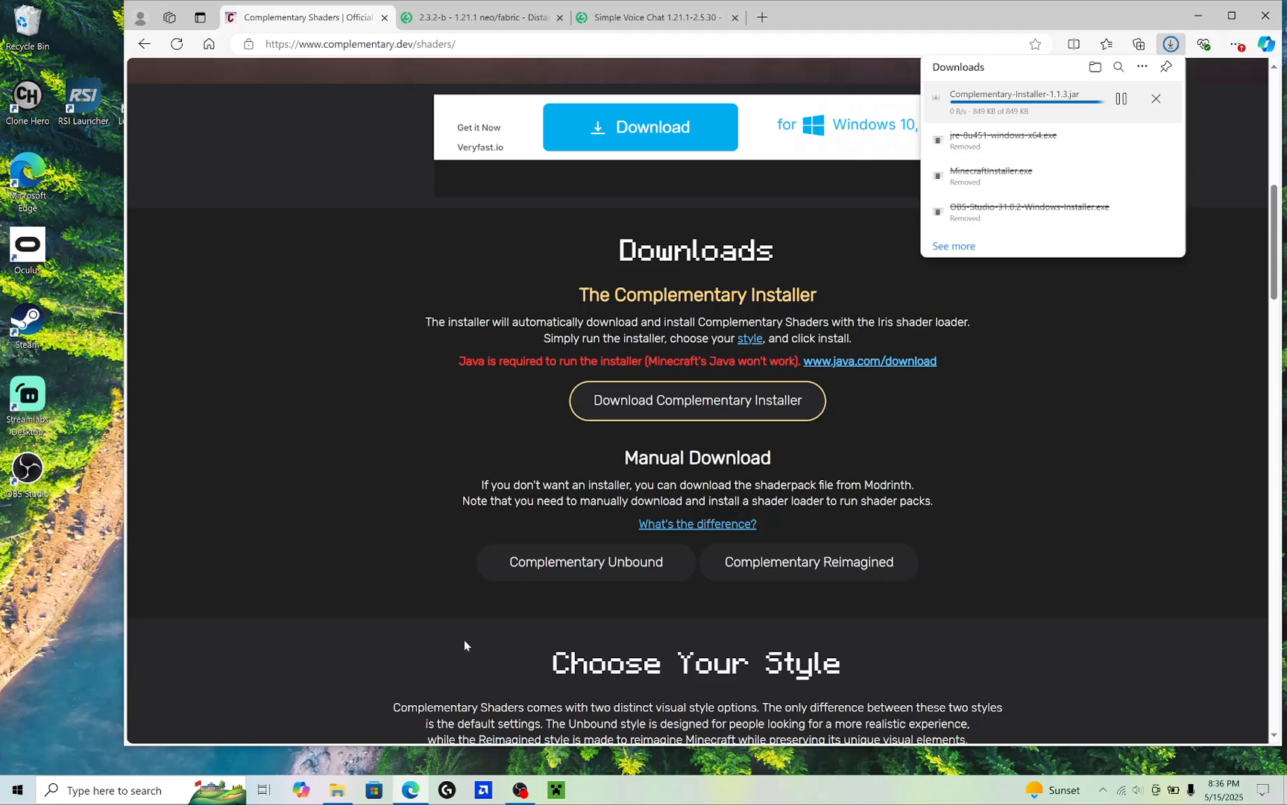
# Run Complementary-Installer-1.1.3.jar from the Downloads folder and install the Reimagined Style for Minecraft 1.21.1
pyautogui.click(338, 791)
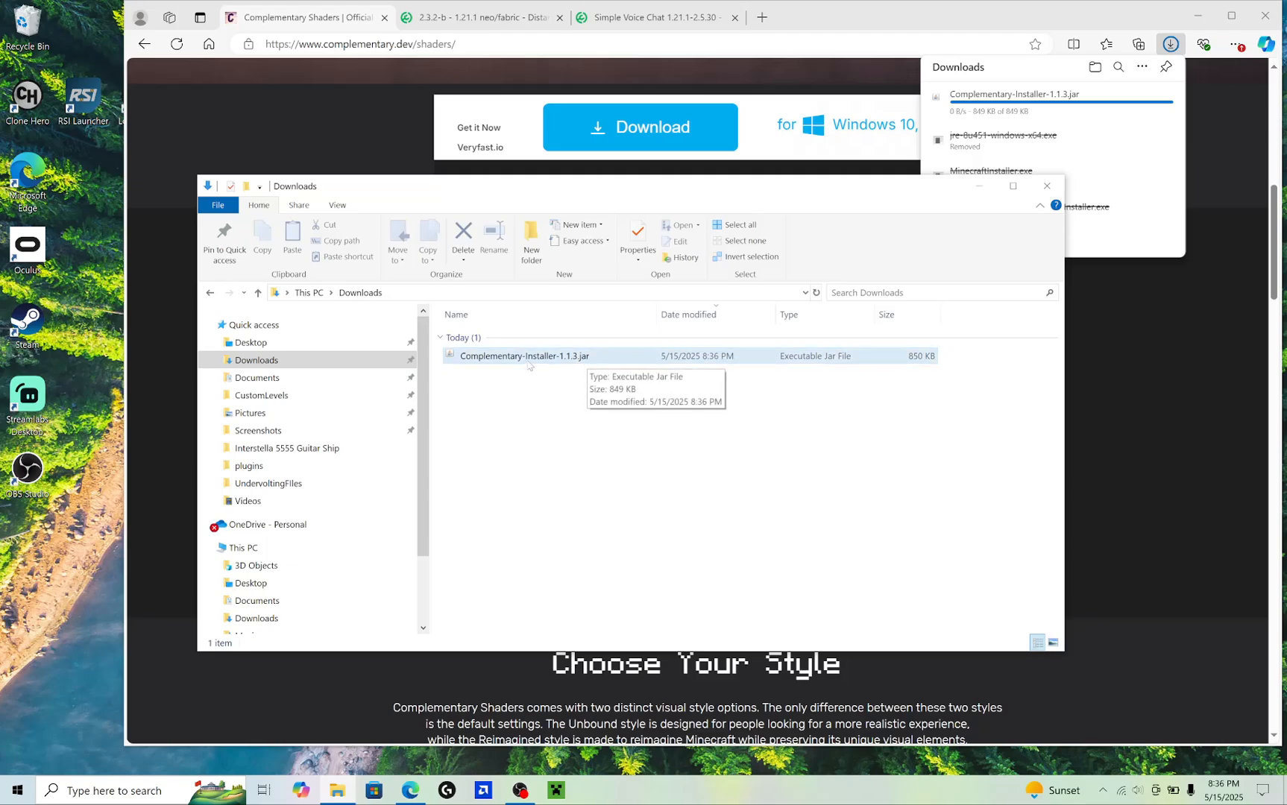
pyautogui.doubleClick(603, 358)
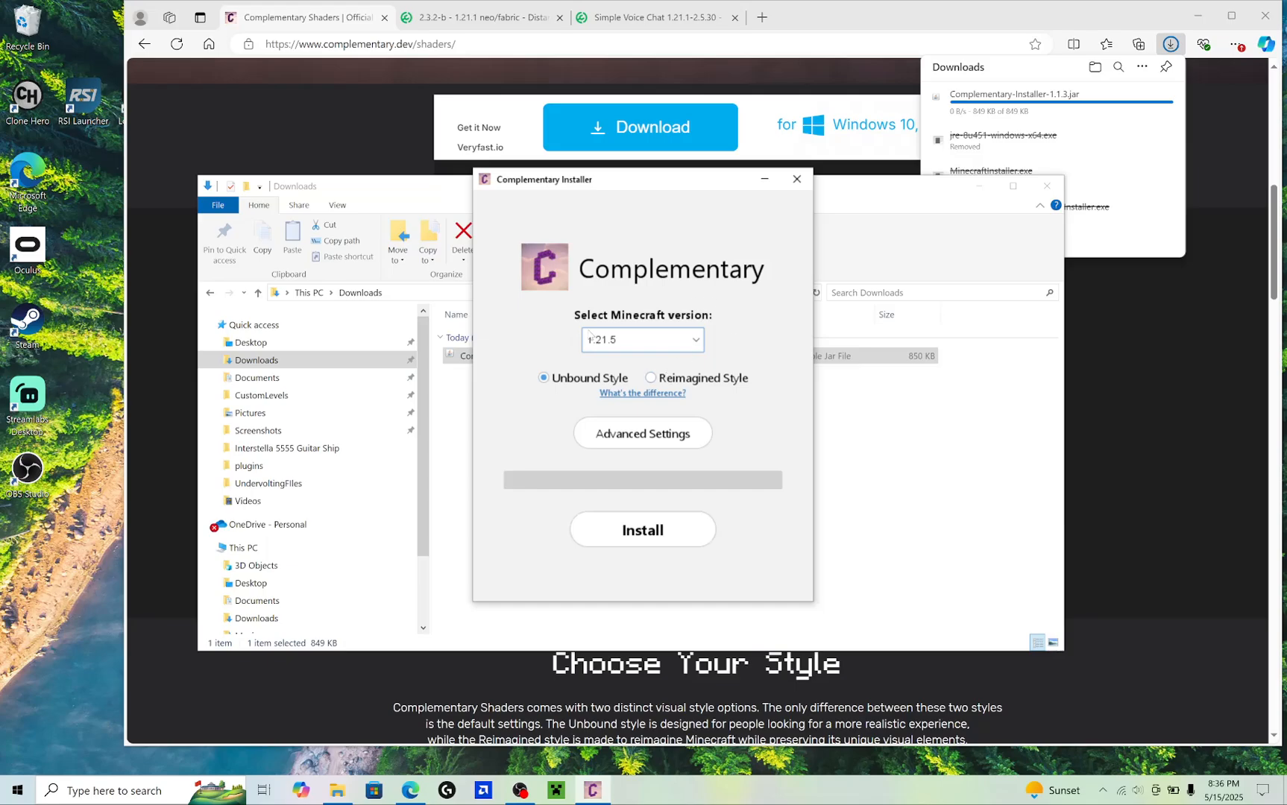
pyautogui.click(698, 340)
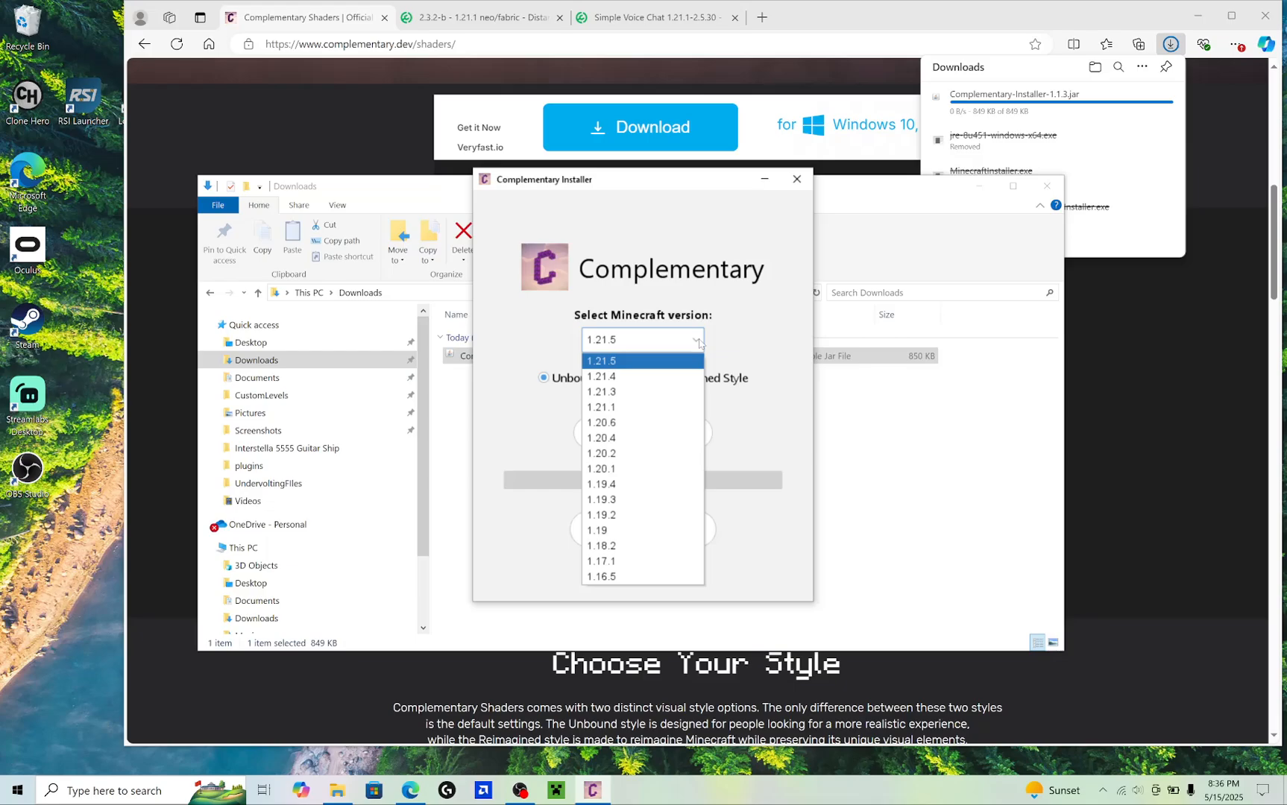
pyautogui.click(647, 409)
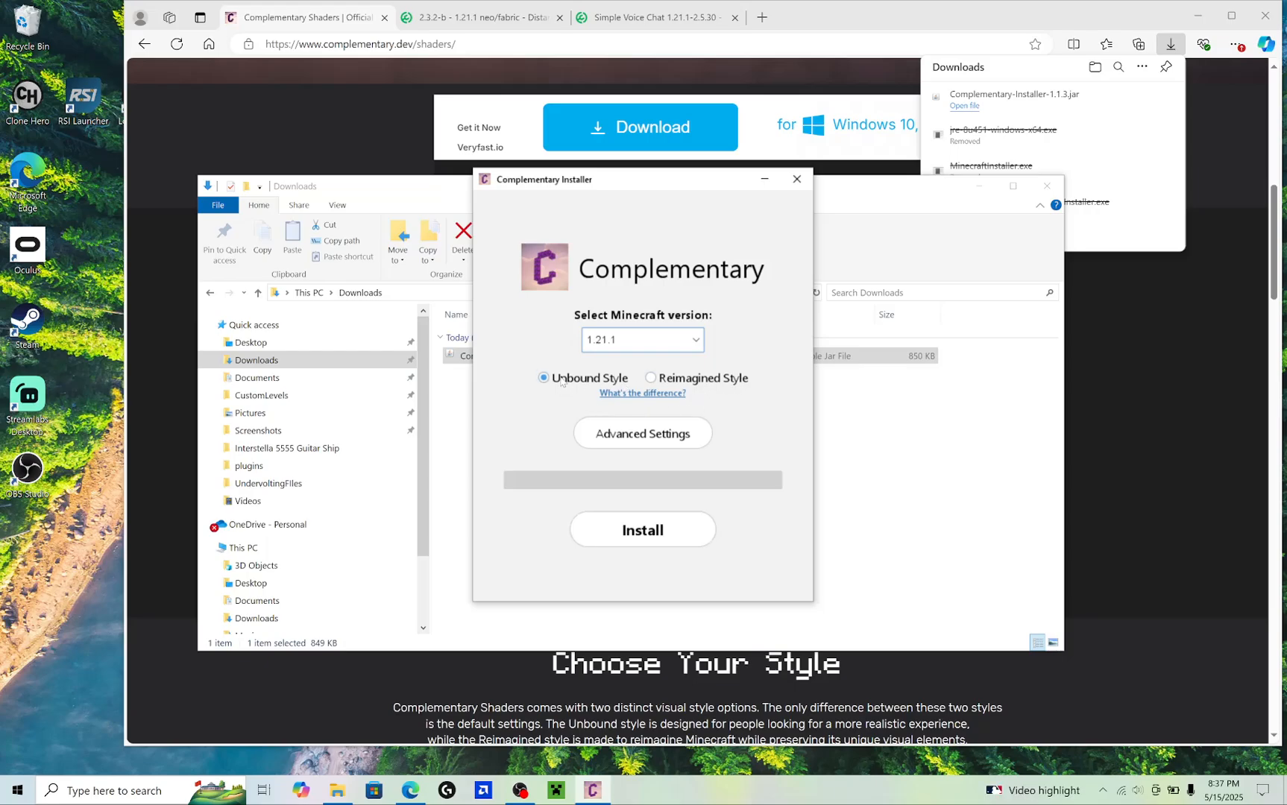
pyautogui.click(692, 381)
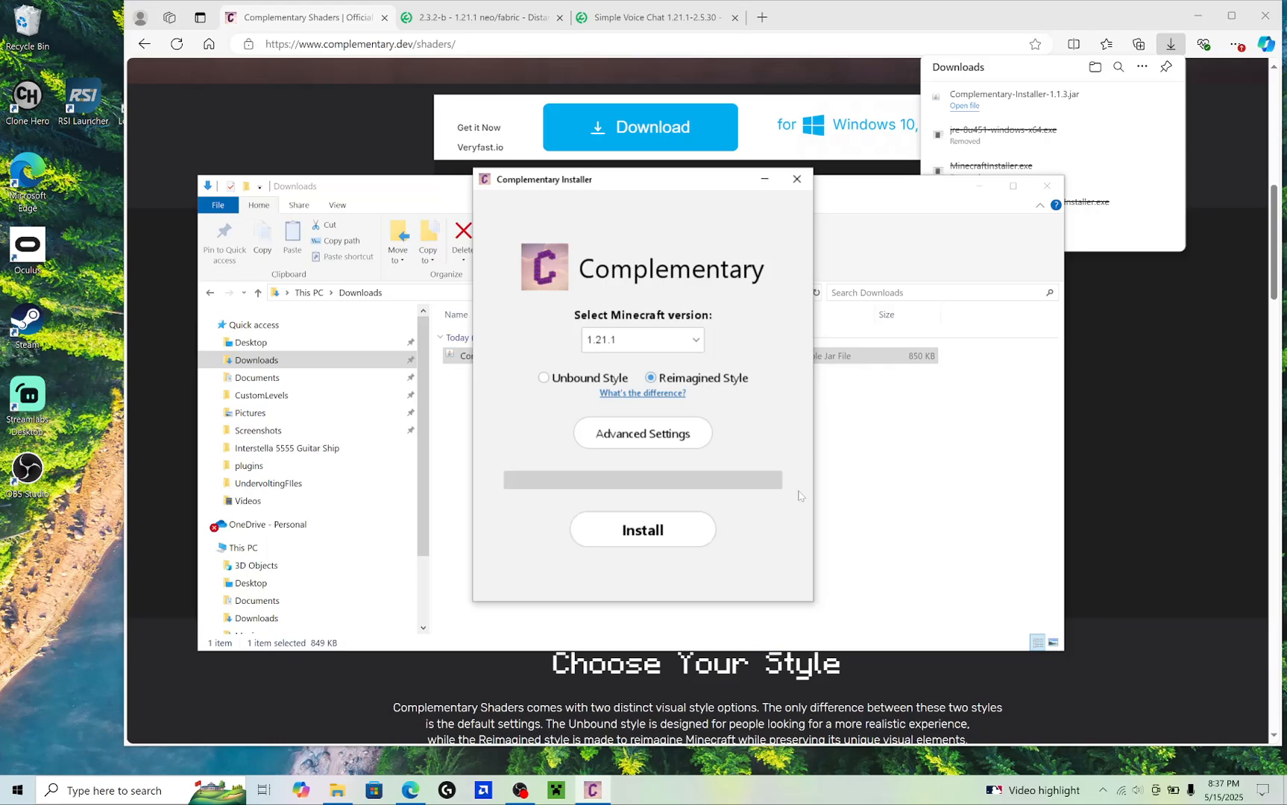
pyautogui.click(641, 534)
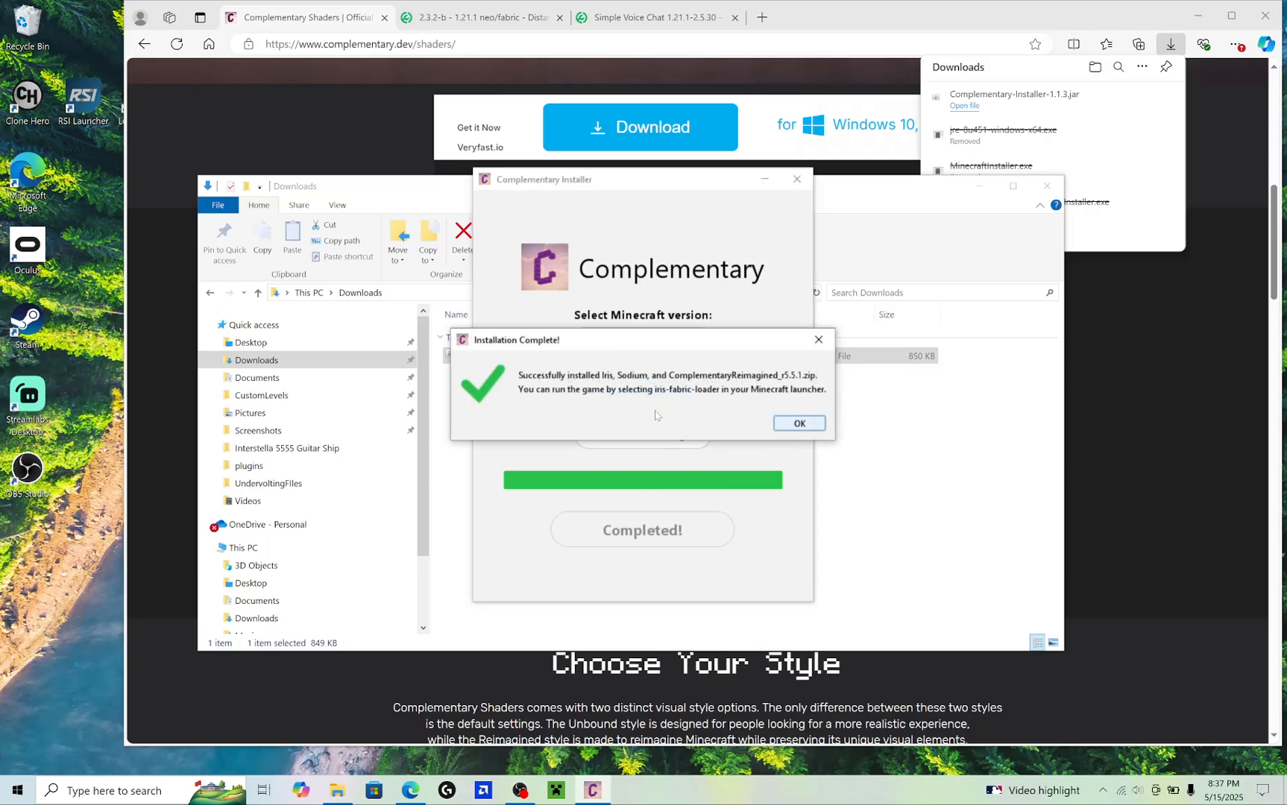
pyautogui.click(801, 428)
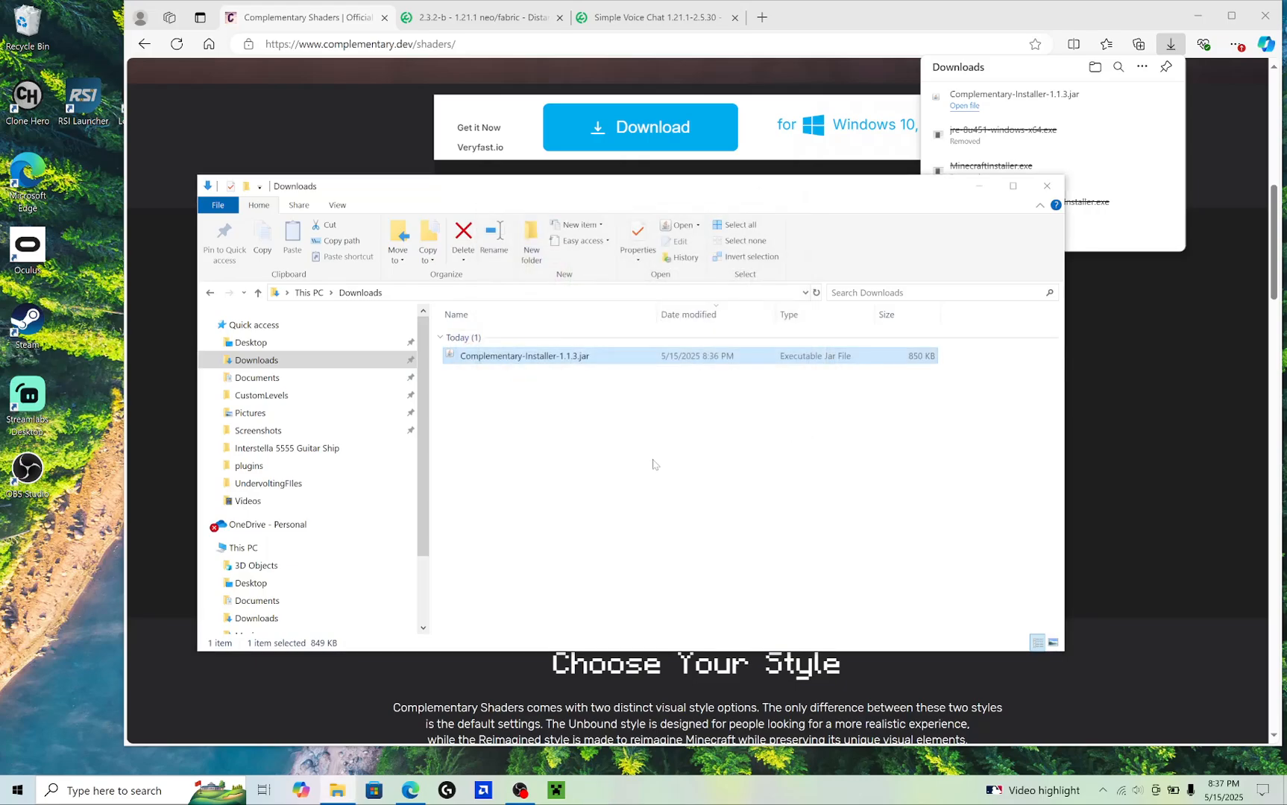
pyautogui.click(650, 466)
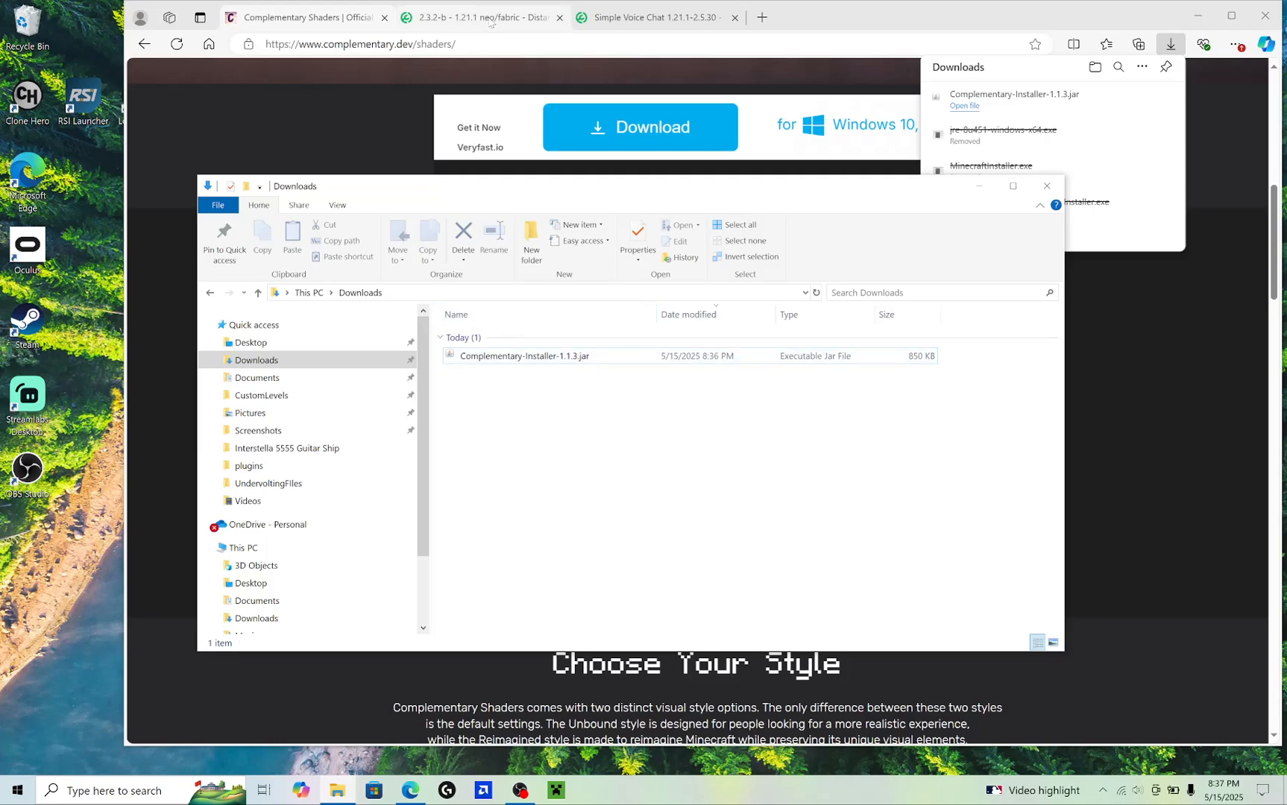
# Download Distant Horizons 2.3.2-b for 1.21.1 neo/fabric from its open Modrinth page and keep the flagged jar file
pyautogui.click(490, 23)
pyautogui.click(889, 145)
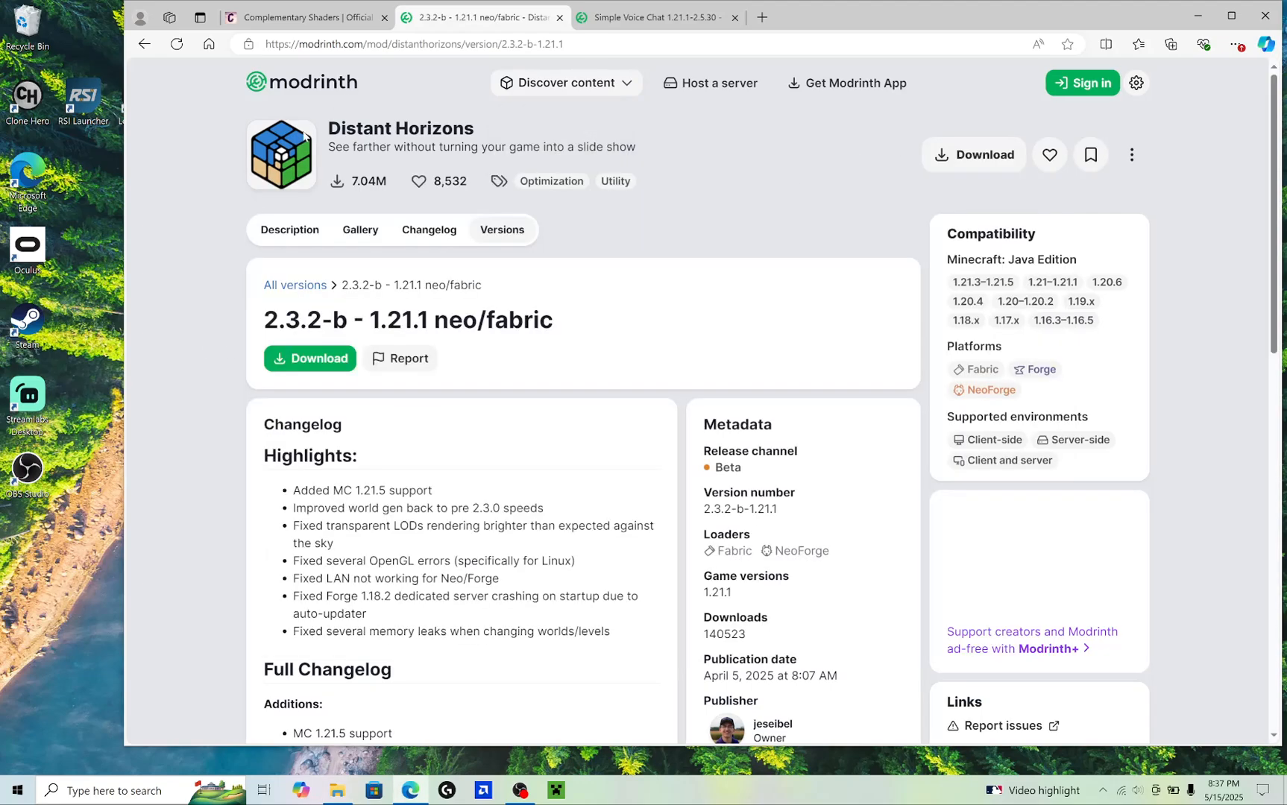
pyautogui.scroll(-1, 215, 309)
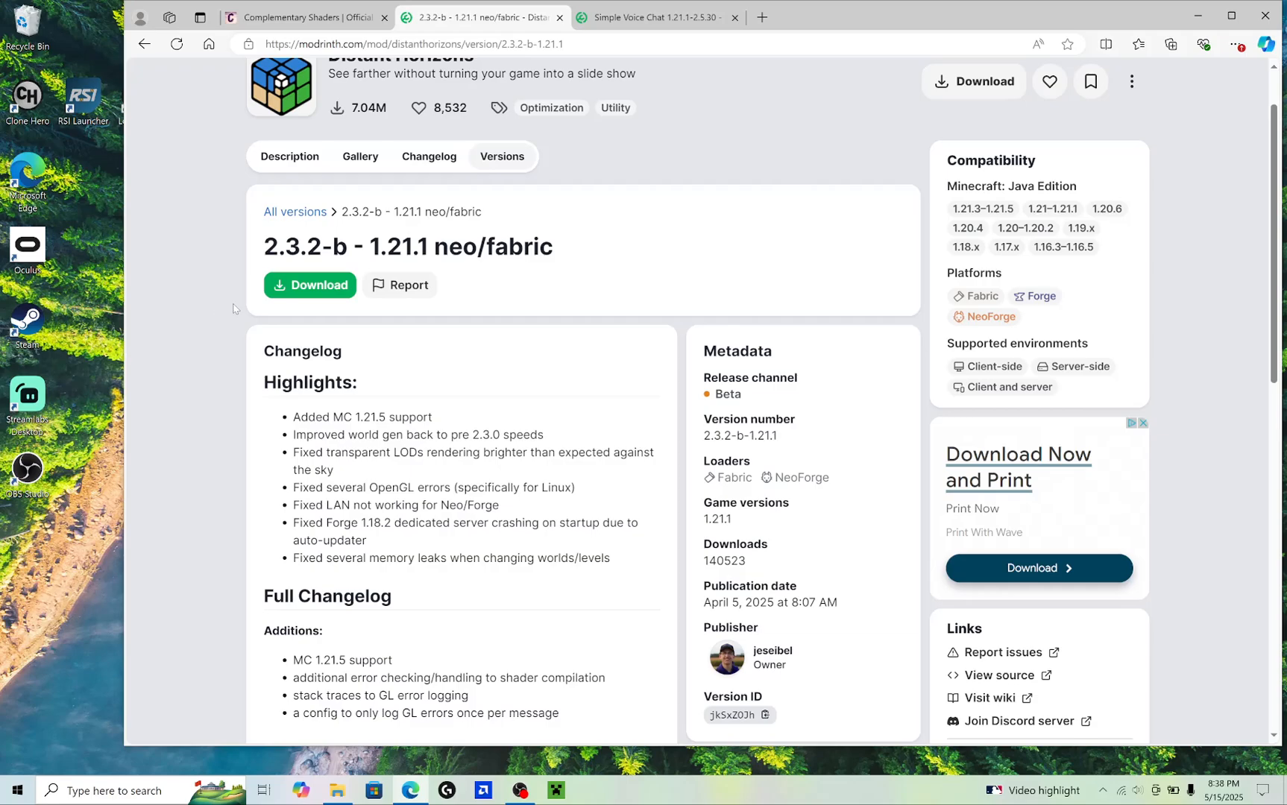
pyautogui.scroll(1, 233, 308)
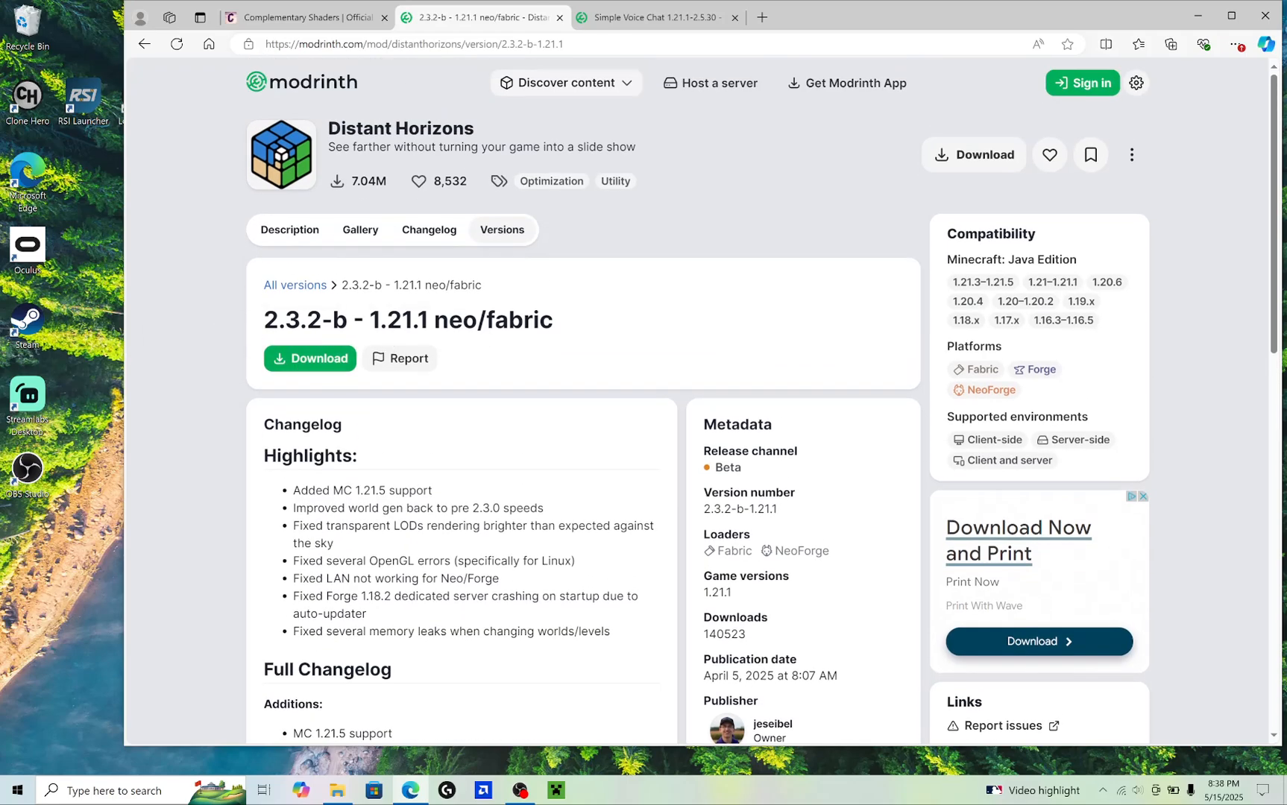
pyautogui.moveTo(370, 319); pyautogui.dragTo(430, 319)
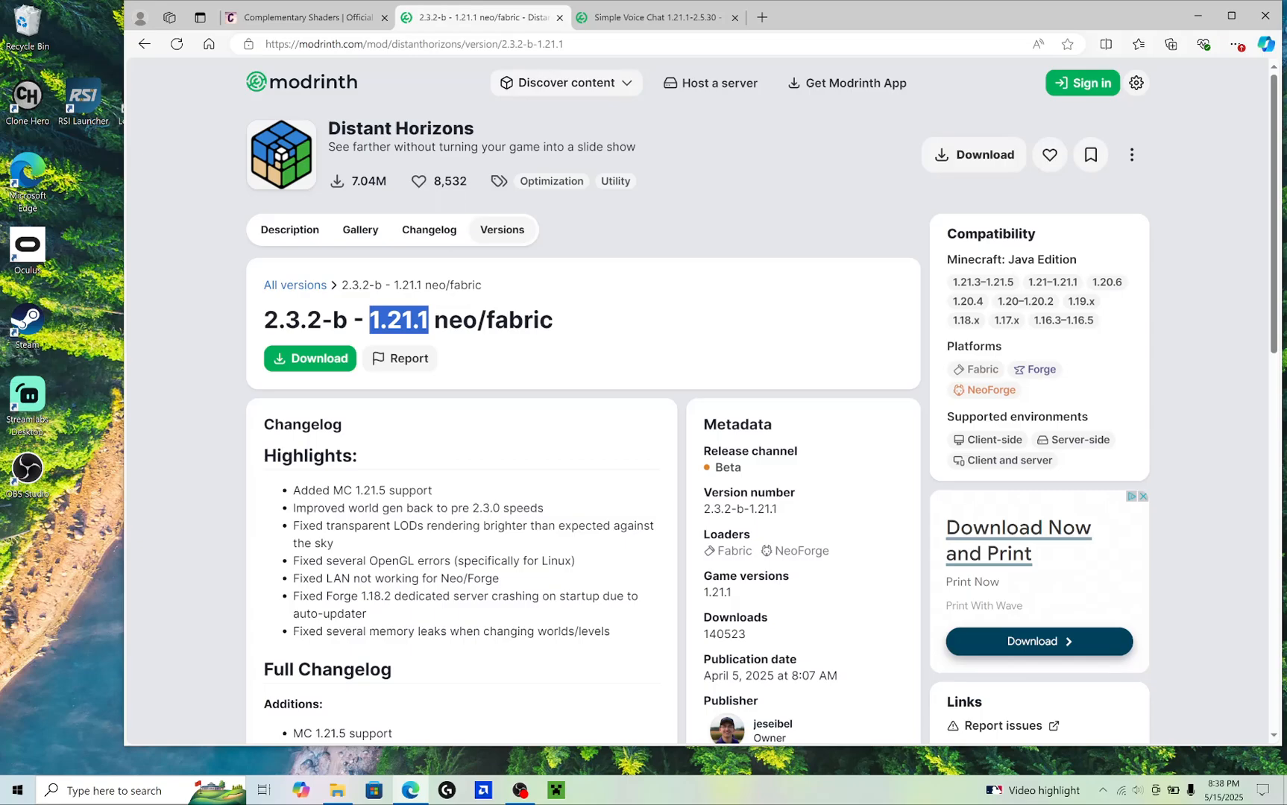
pyautogui.click(537, 362)
pyautogui.scroll(-1, 393, 373)
pyautogui.scroll(1, 310, 313)
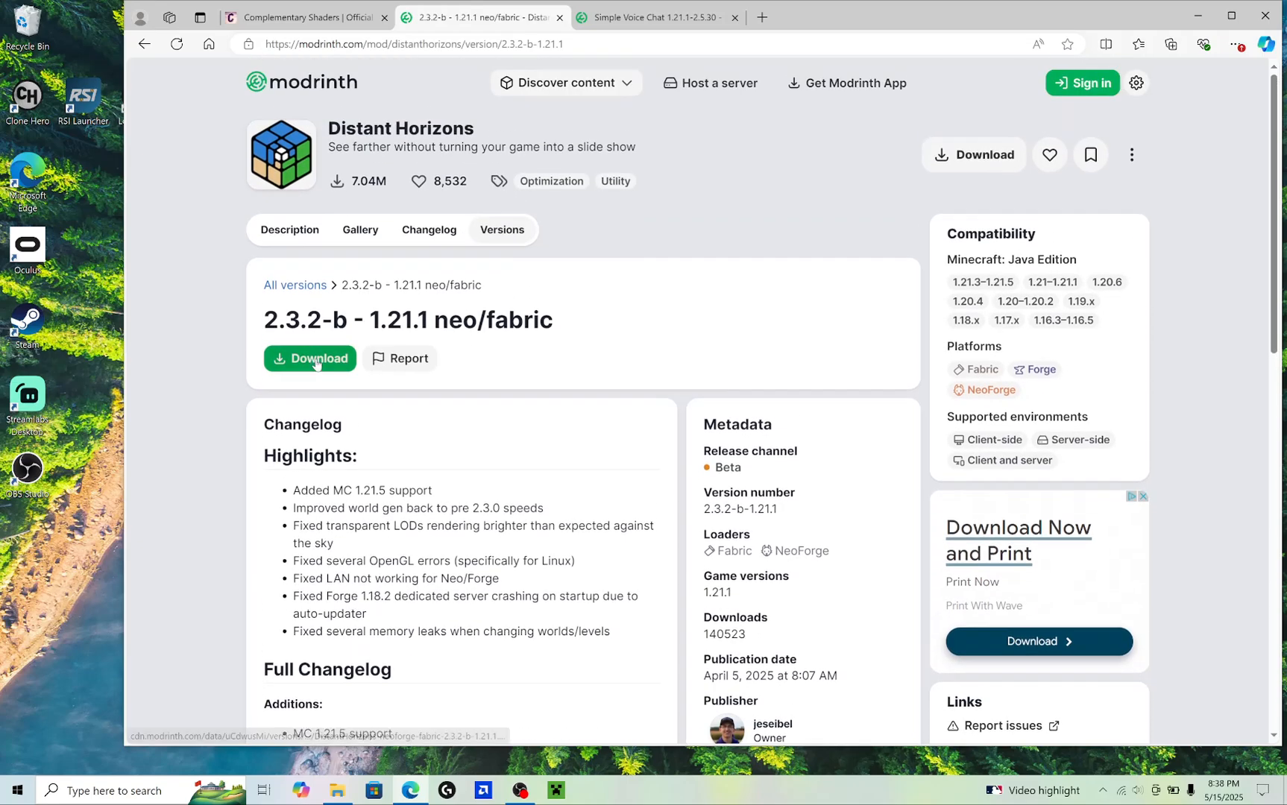
pyautogui.click(316, 361)
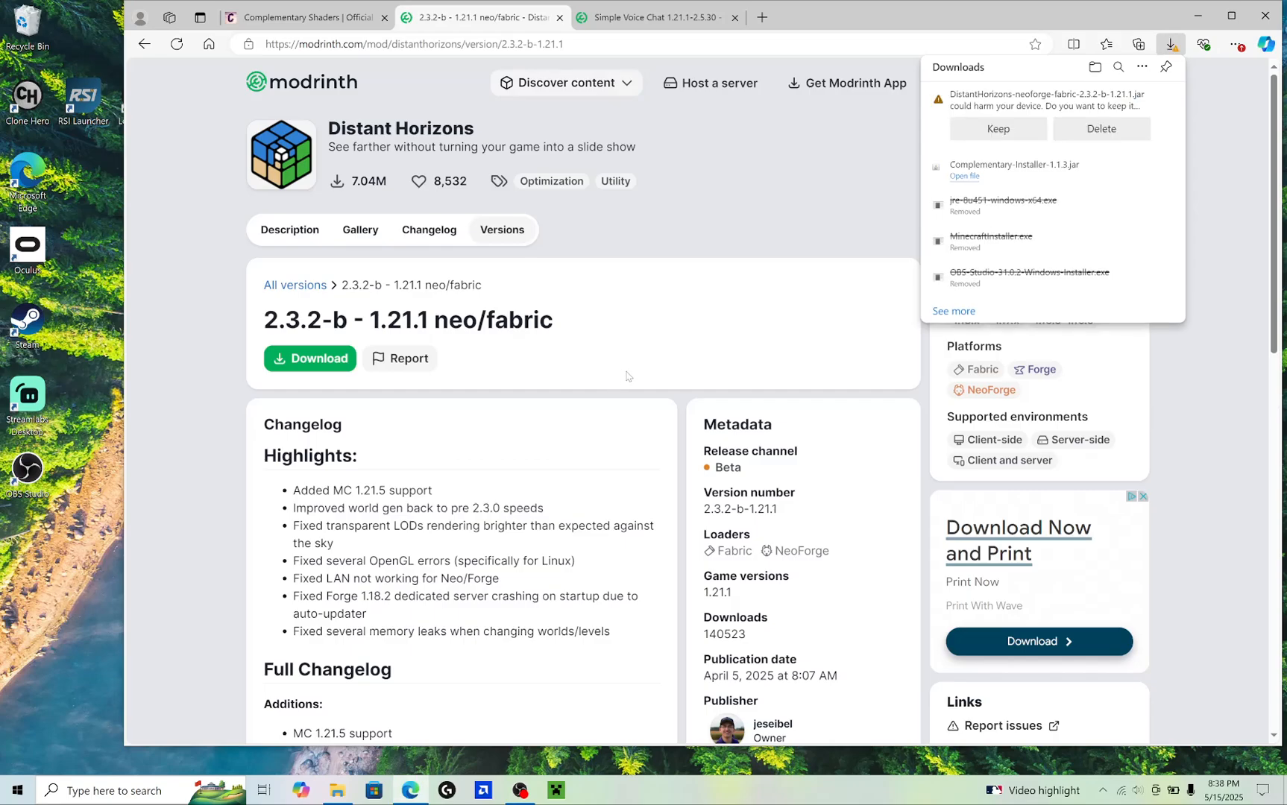
pyautogui.click(995, 132)
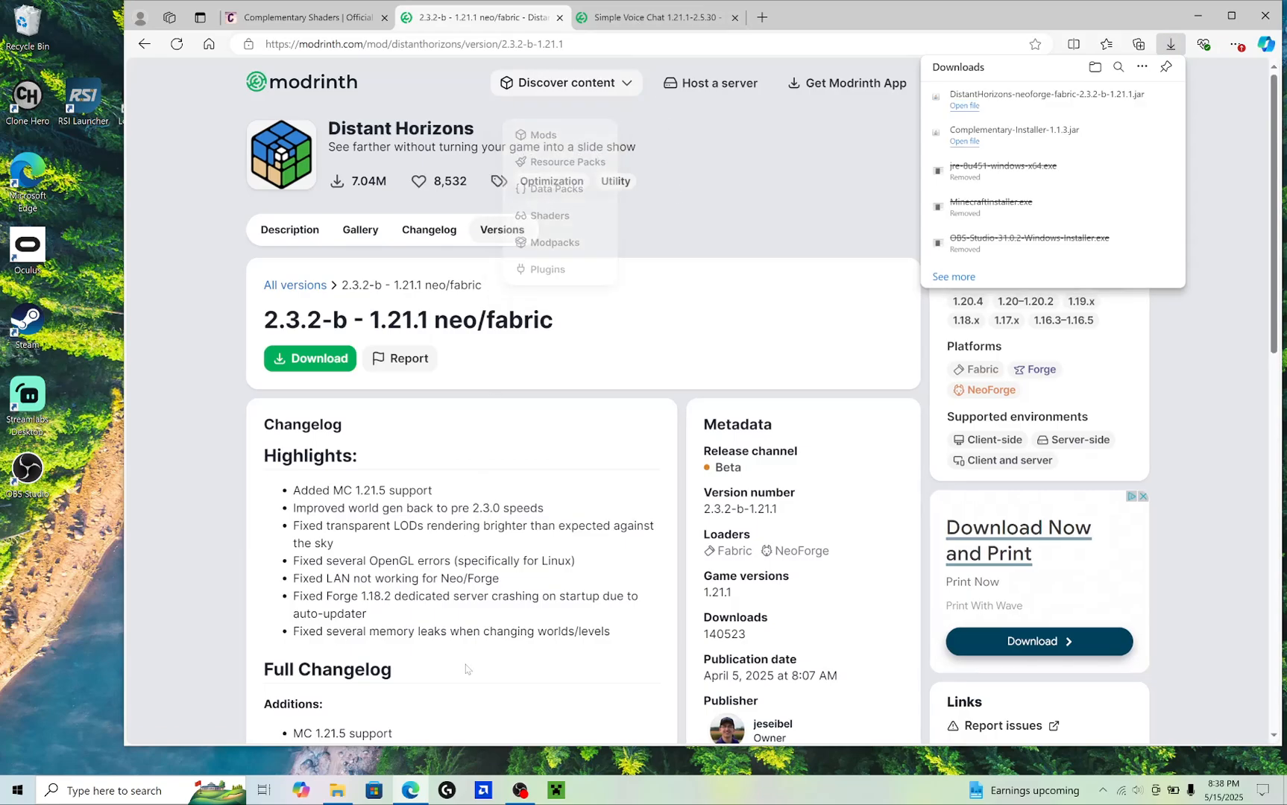
# Check the Downloads folder for the Distant Horizons jar file
pyautogui.click(338, 790)
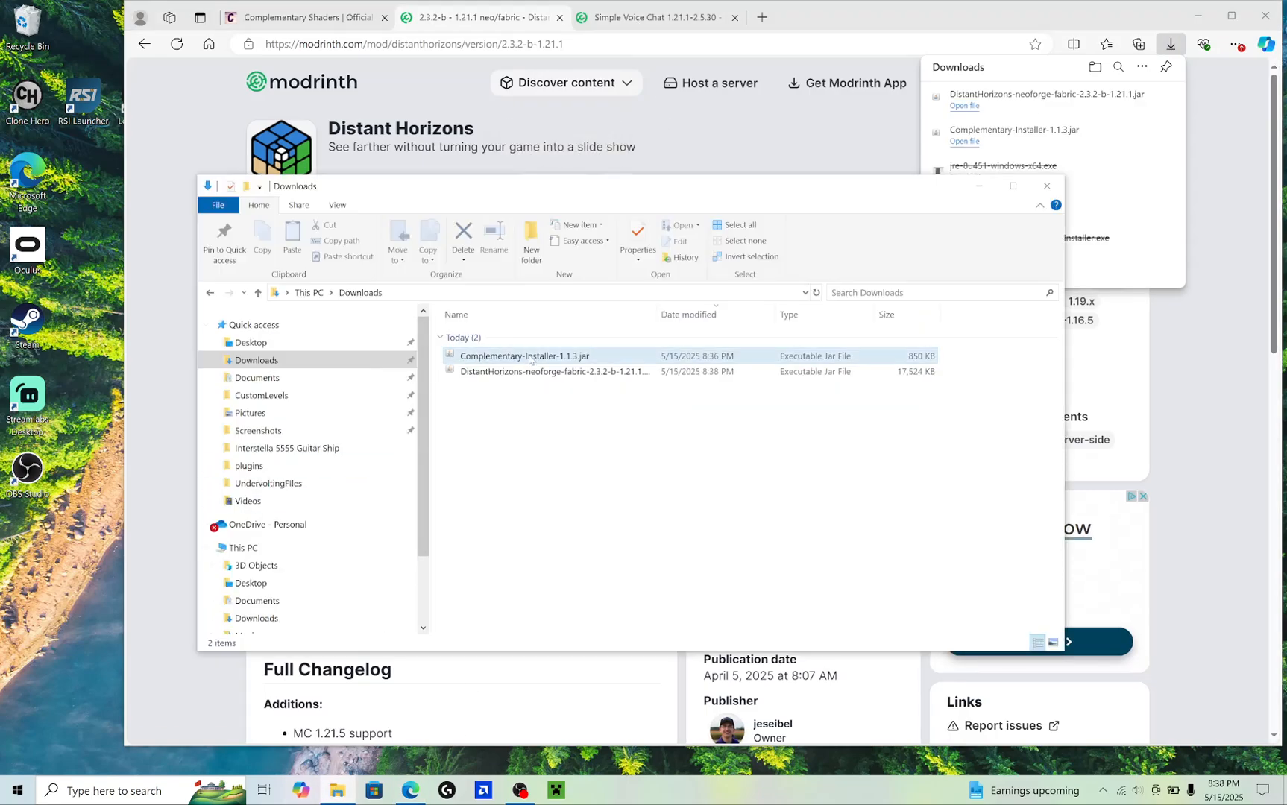
pyautogui.click(559, 372)
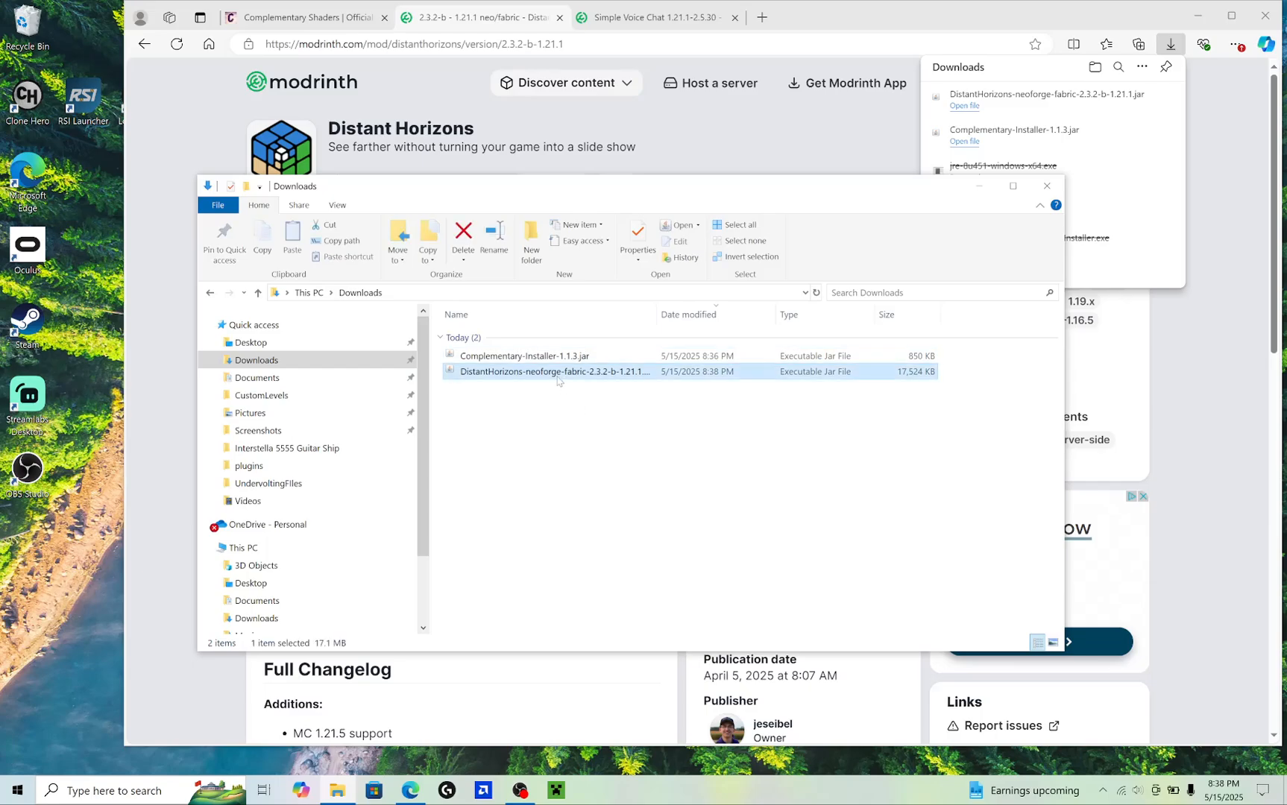
pyautogui.click(544, 423)
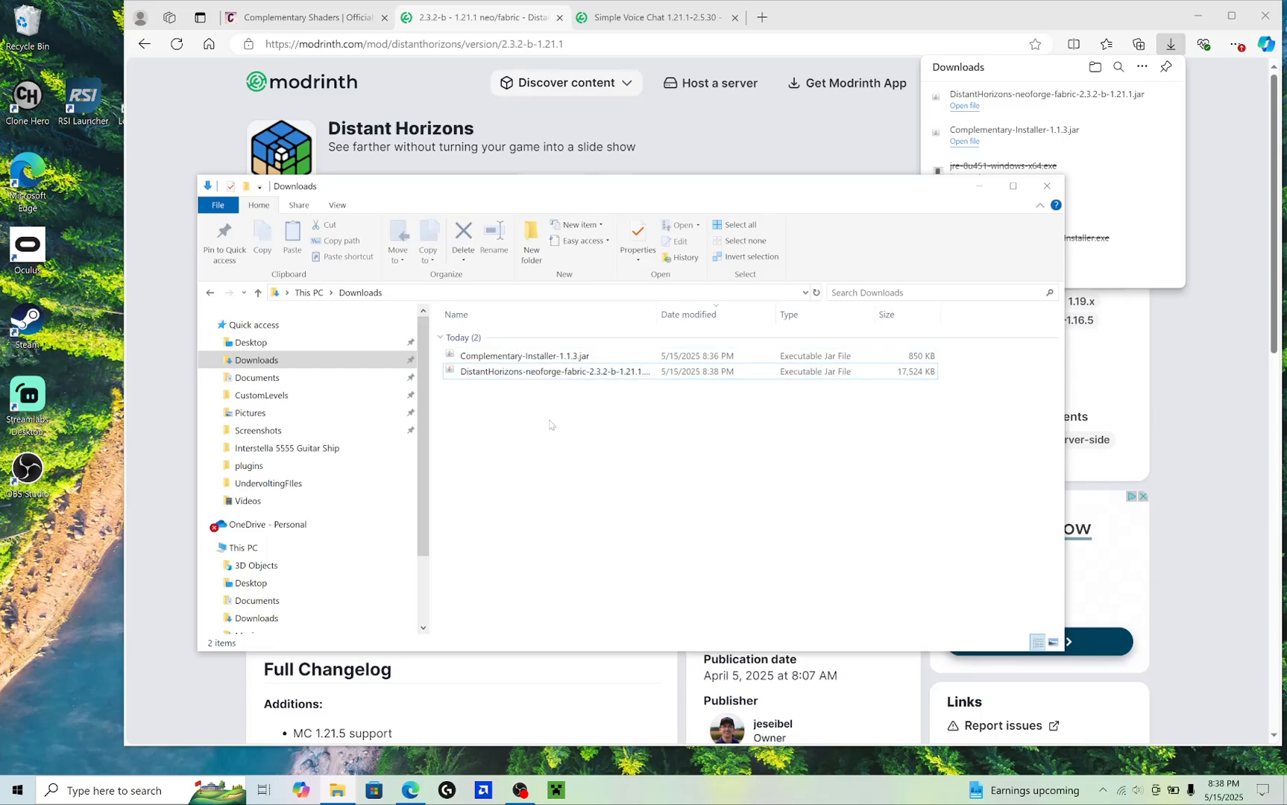
# Download Simple Voice Chat 1.21.1-2.5.30 for Fabric from its open Modrinth page and keep the flagged jar file
pyautogui.click(652, 16)
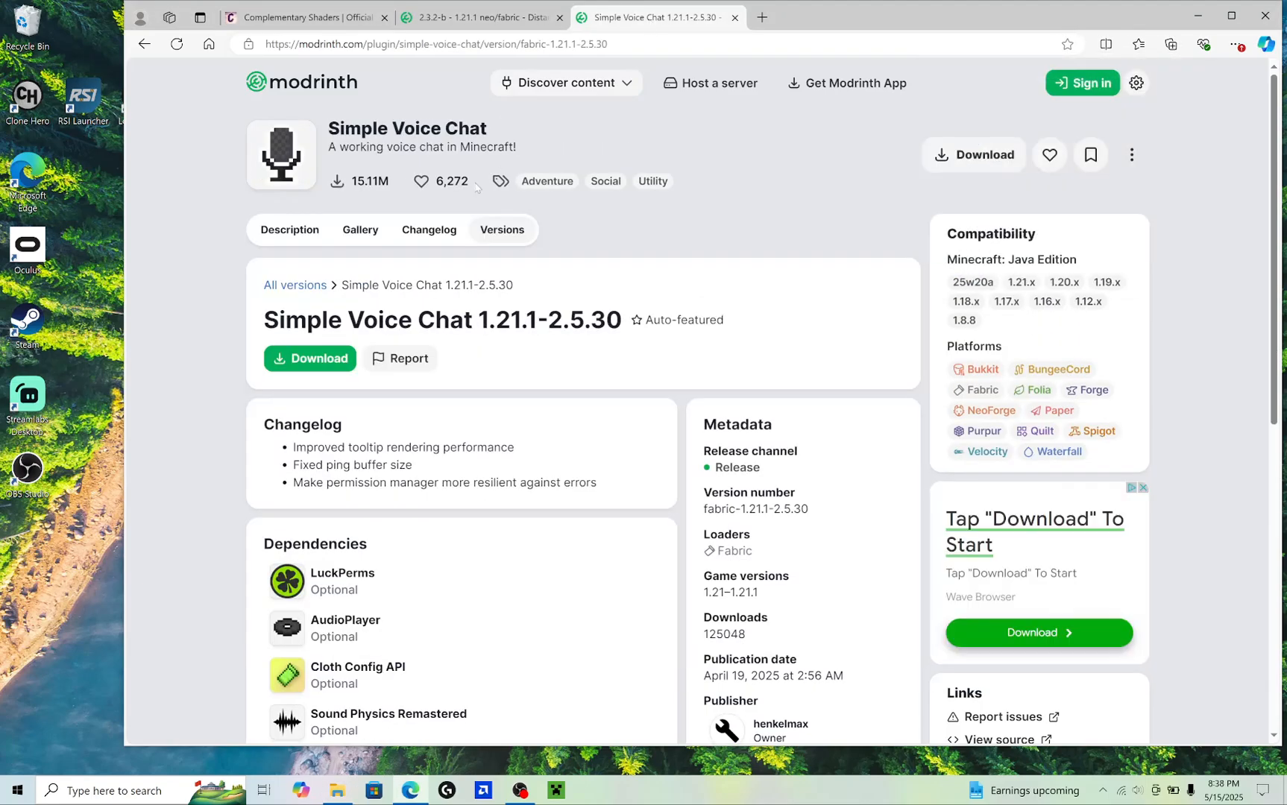
pyautogui.click(302, 366)
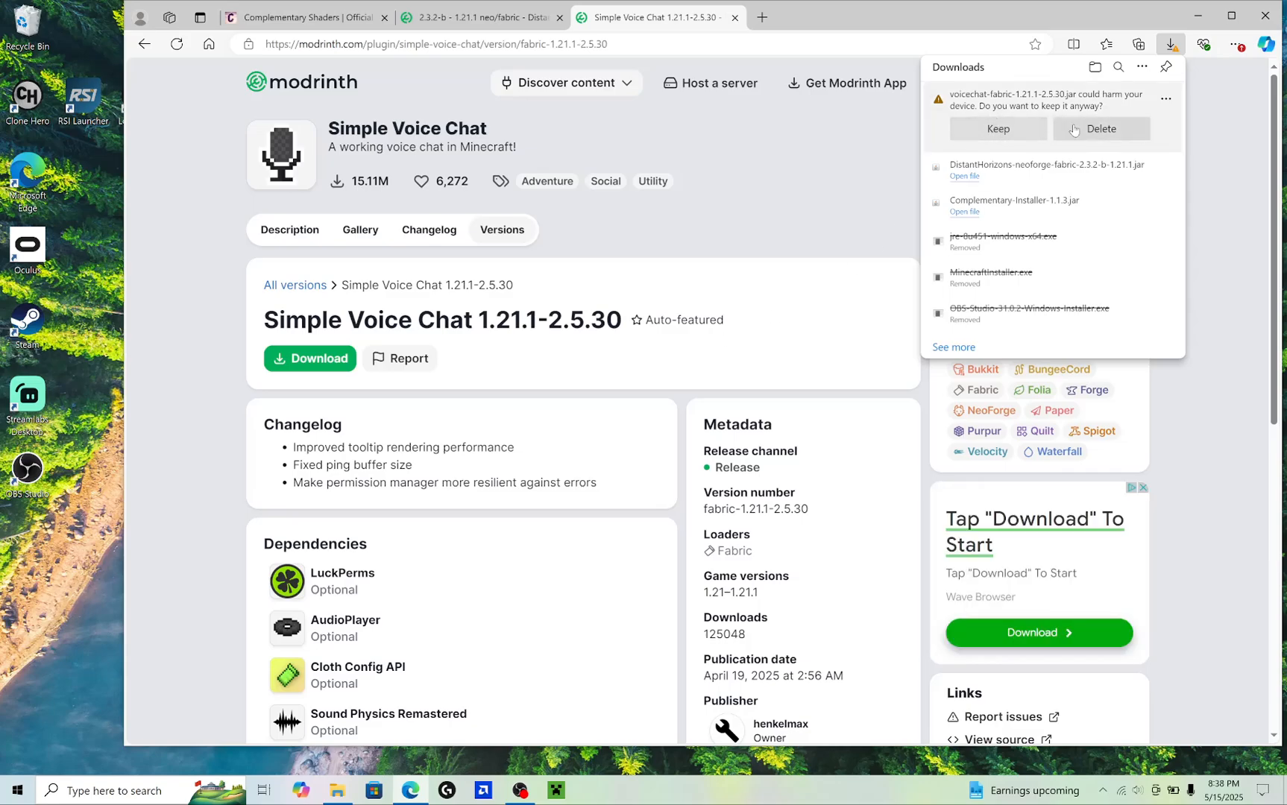
pyautogui.click(1003, 135)
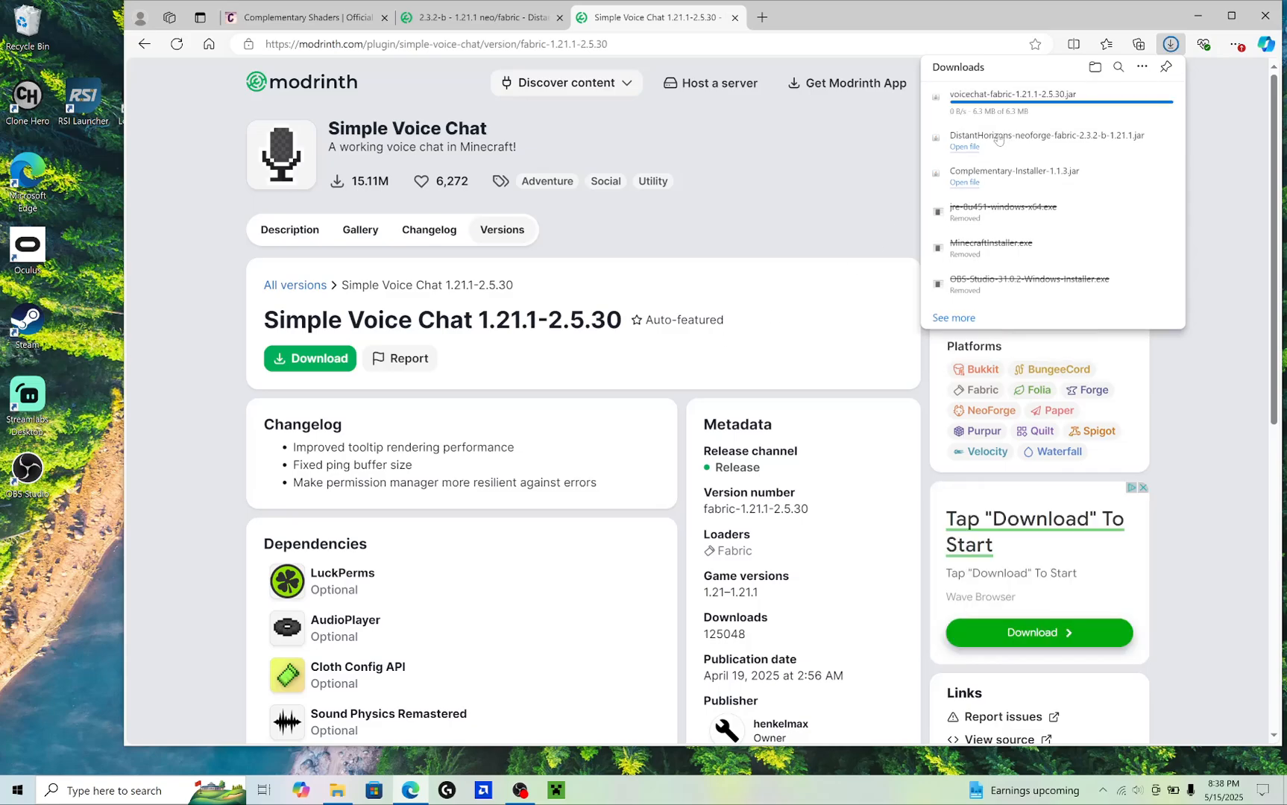
# Open a second File Explorer window from the Downloads folder and place it so both windows are accessible
pyautogui.click(350, 789)
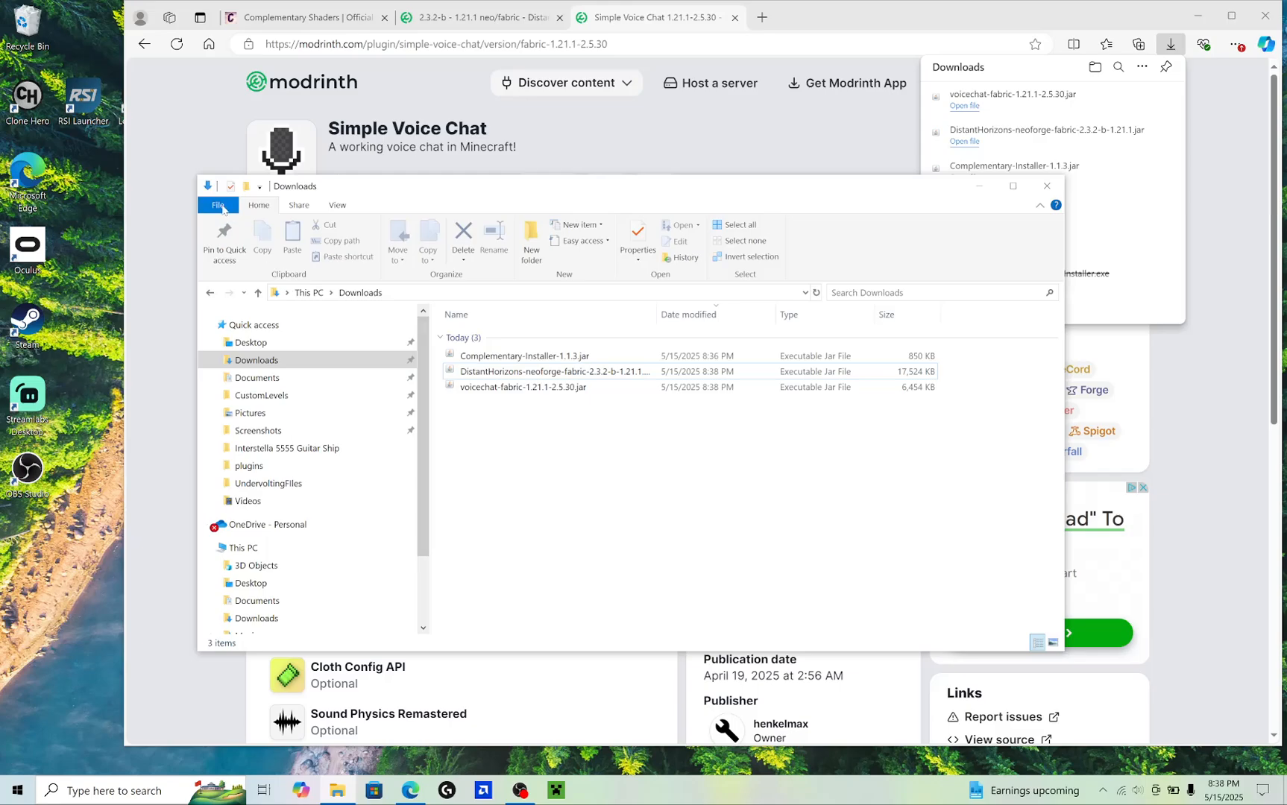
pyautogui.click(220, 207)
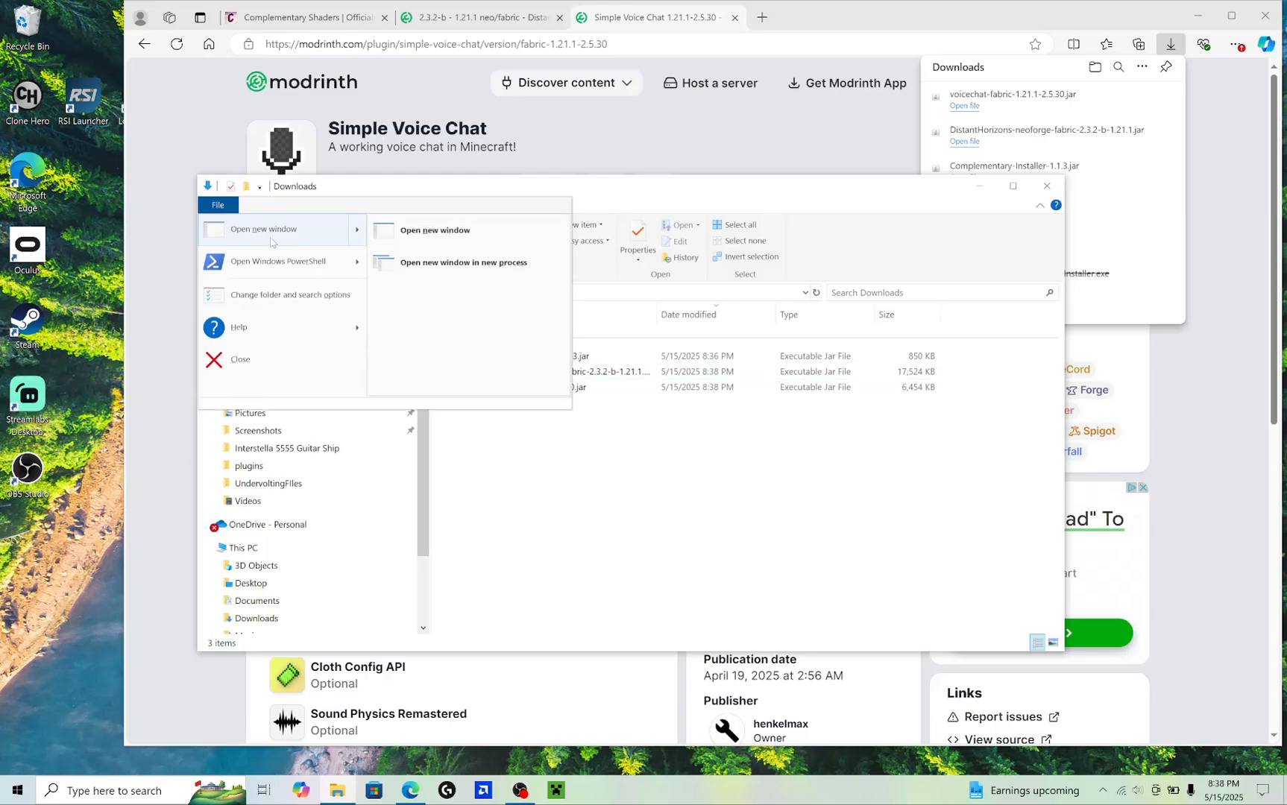
pyautogui.click(271, 240)
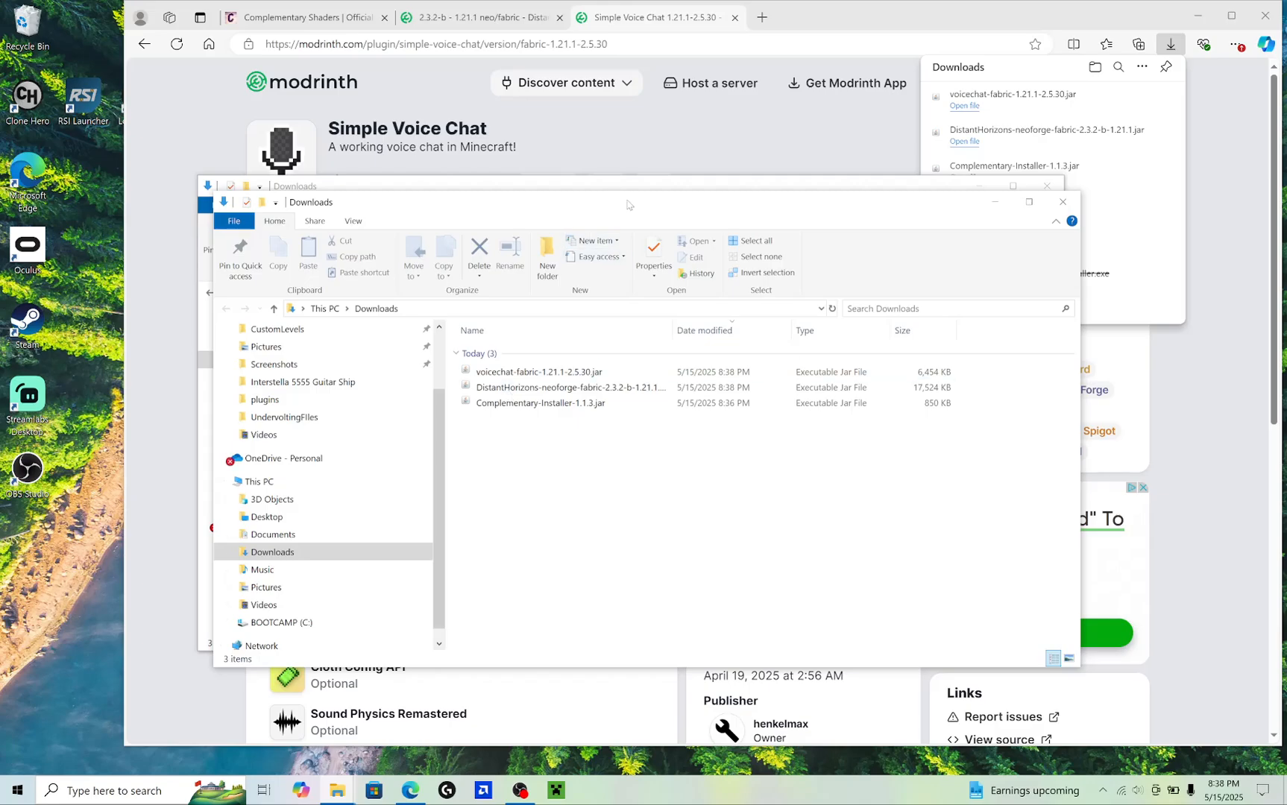
pyautogui.moveTo(630, 205); pyautogui.dragTo(782, 254)
pyautogui.scroll(-1, 450, 556)
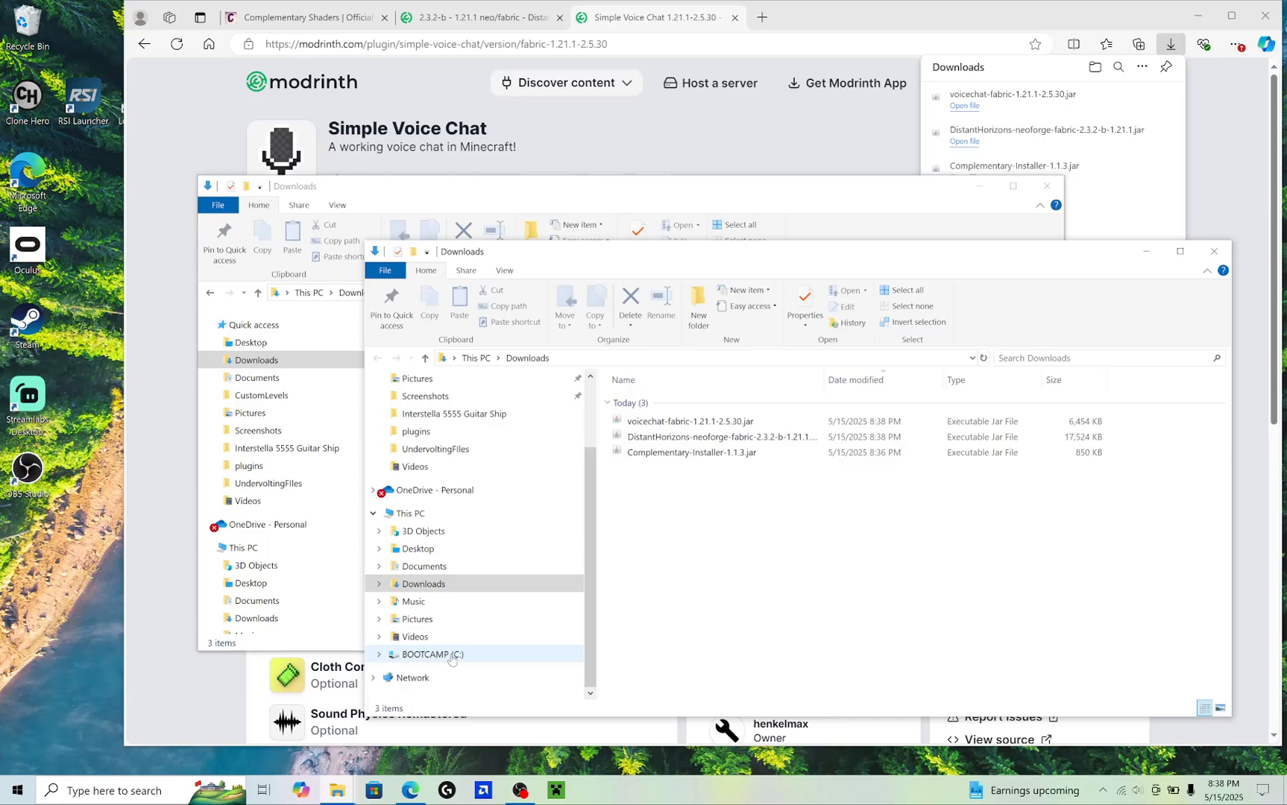
# Go to the AppData folder inside the user's profile folder under Users on the BOOTCAMP (C:) drive
pyautogui.click(451, 656)
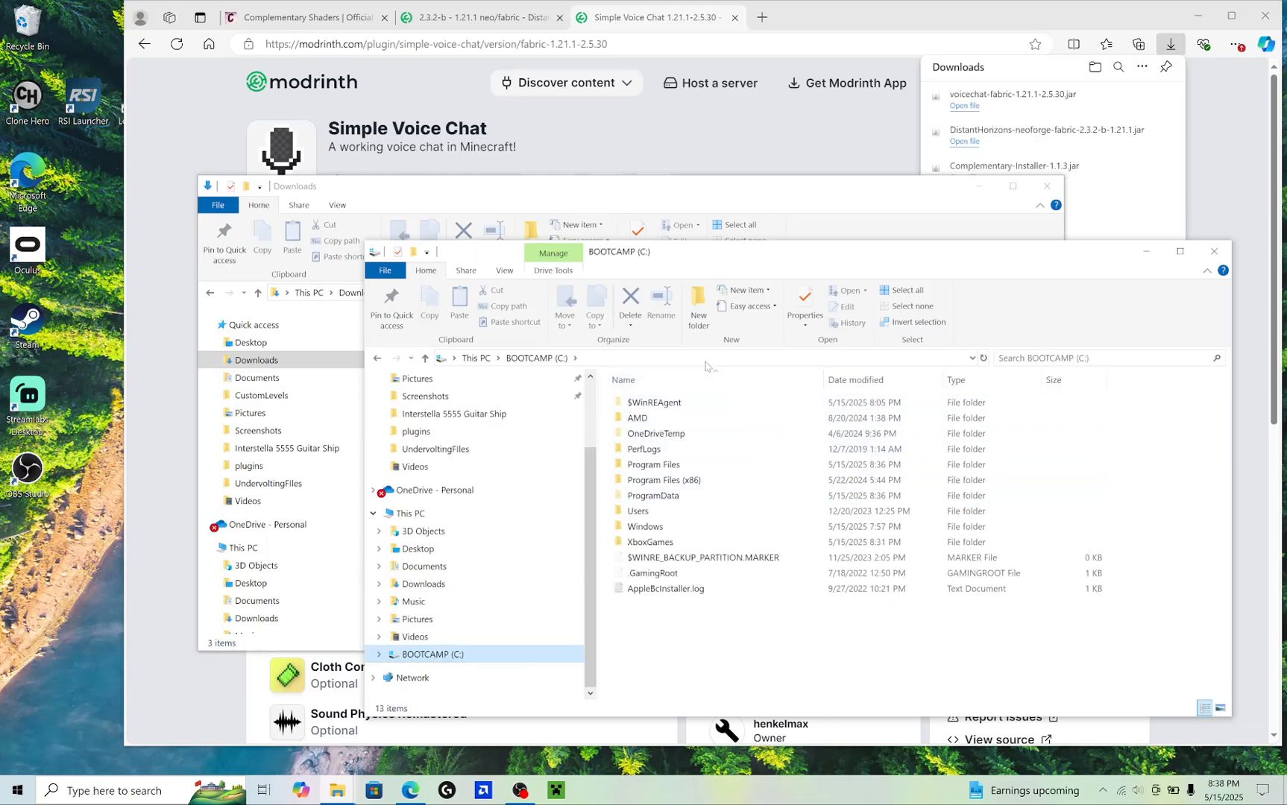
pyautogui.doubleClick(639, 513)
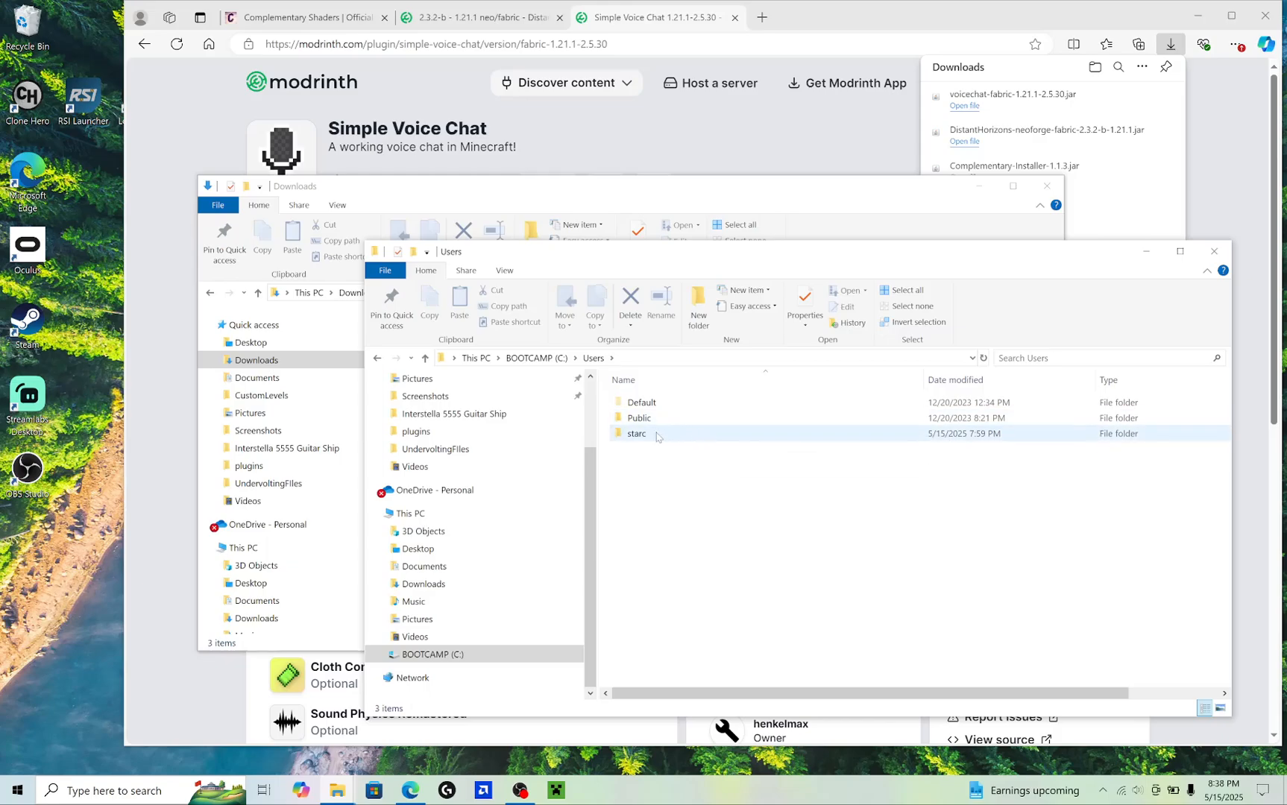
pyautogui.moveTo(651, 437)
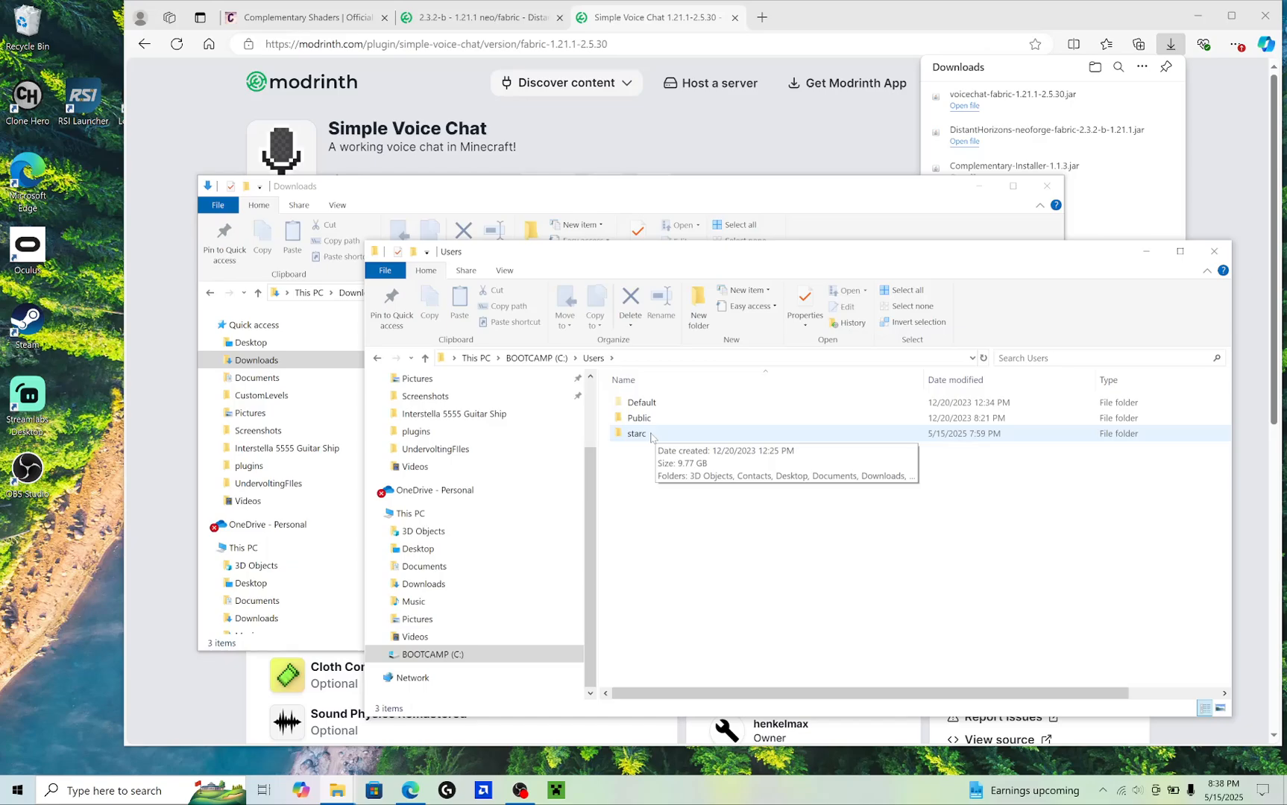
pyautogui.doubleClick(638, 434)
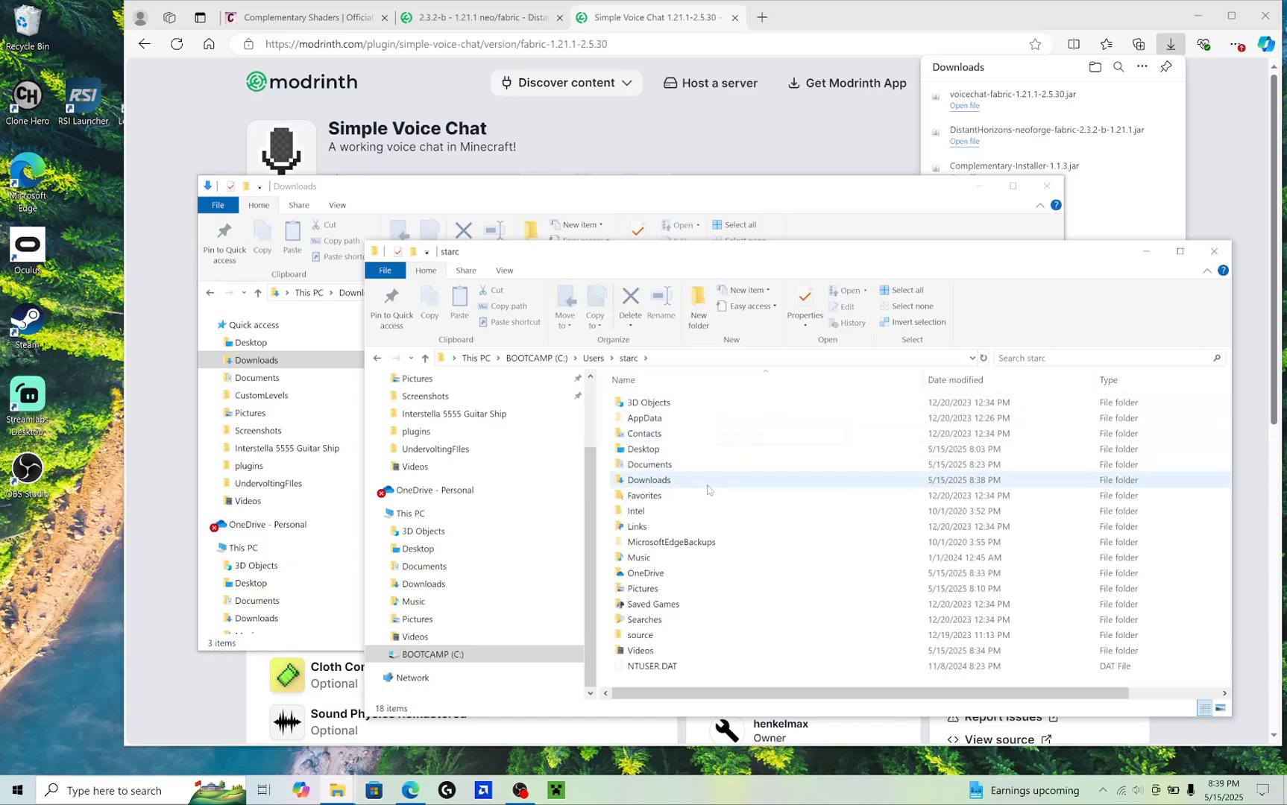
pyautogui.click(675, 360)
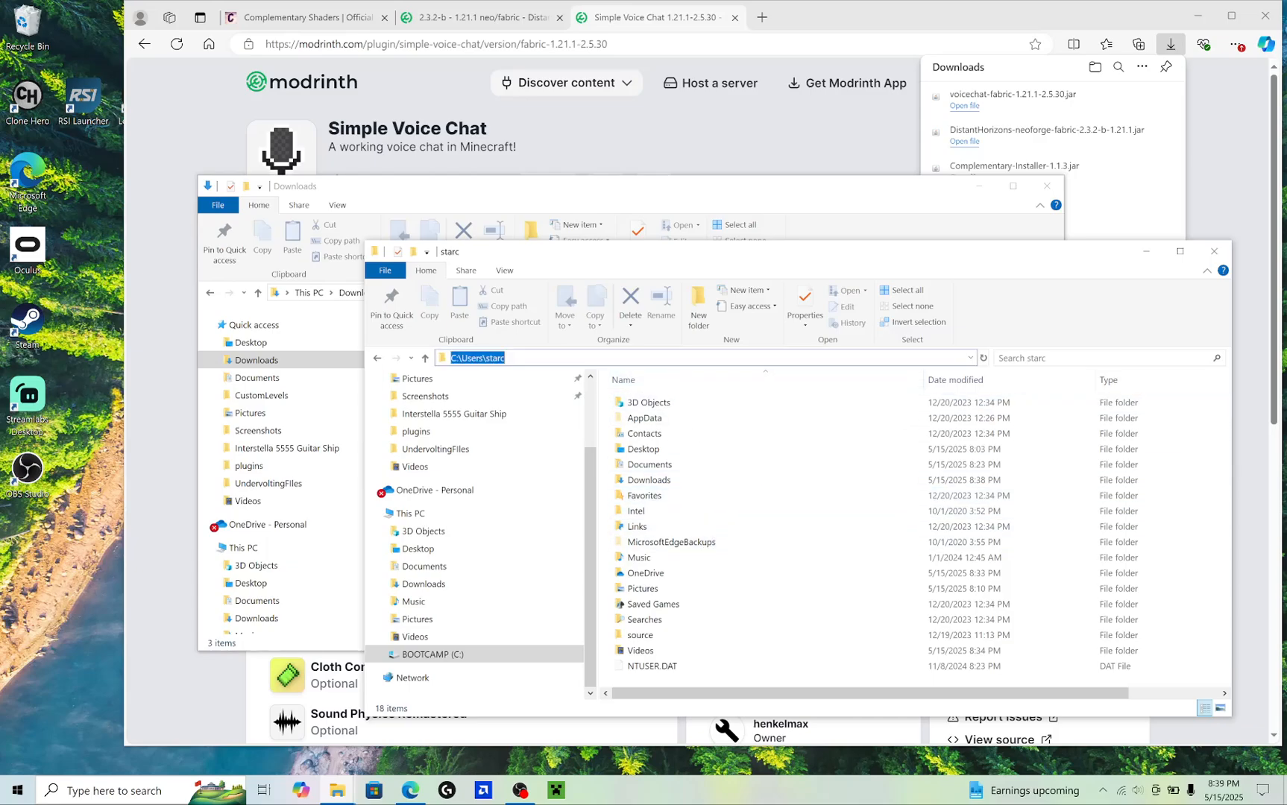
pyautogui.click(674, 360)
pyautogui.write('\\appdata')
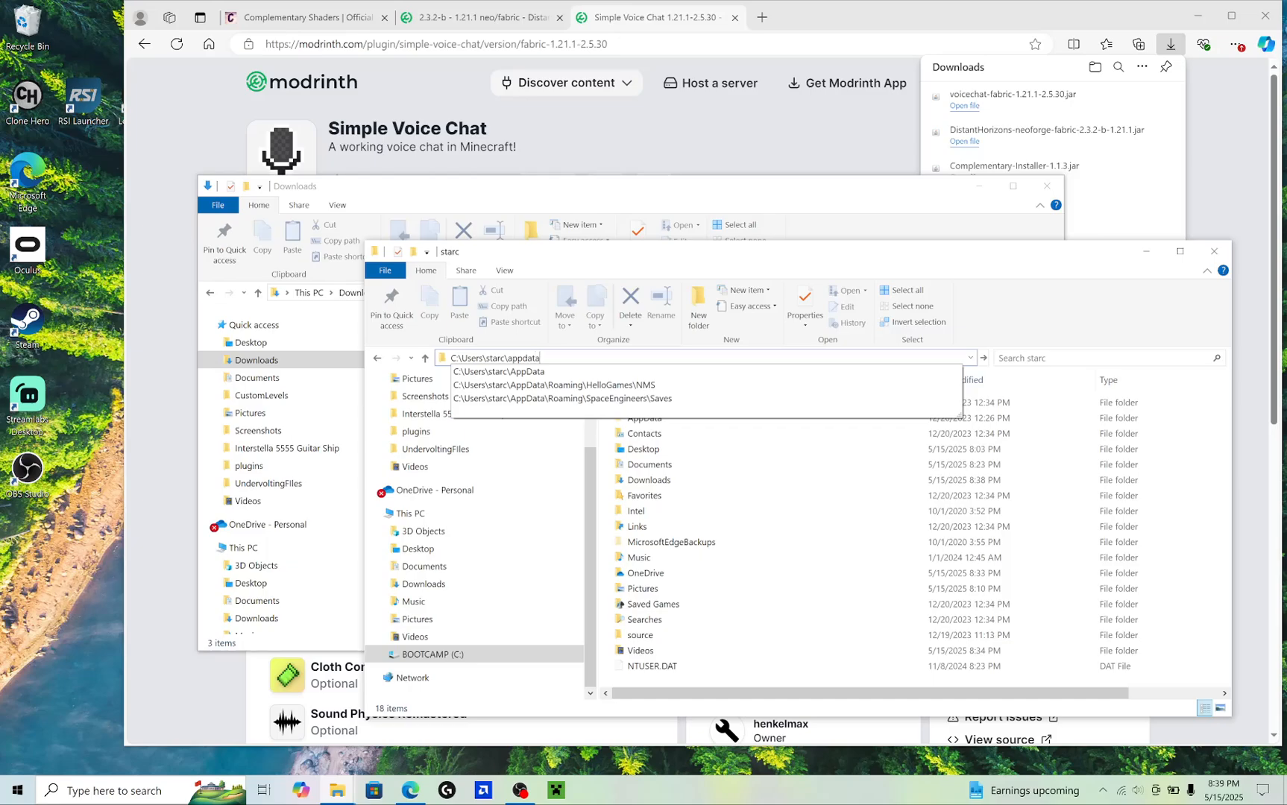
pyautogui.press('Return')
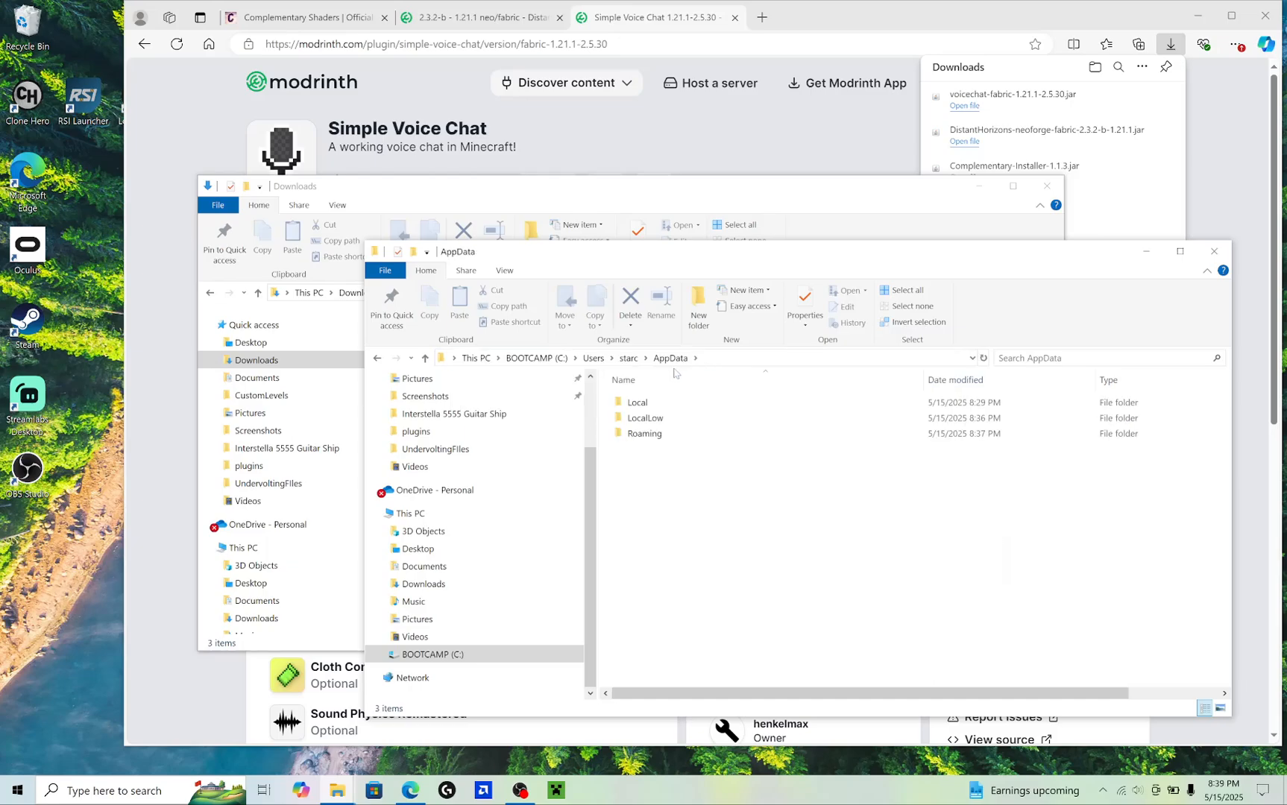
# Open the Roaming\.minecraft\iris-reserved\1.21.1 folder inside AppData
pyautogui.doubleClick(669, 435)
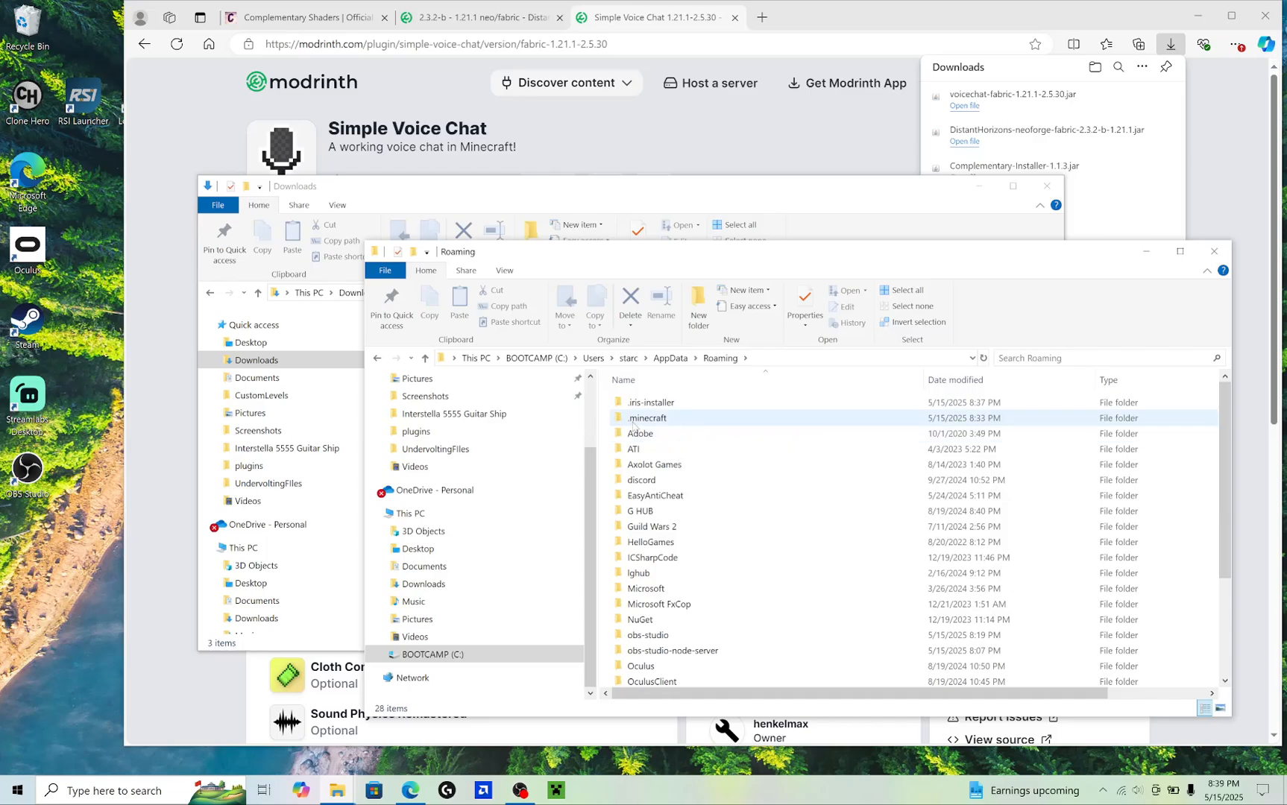
pyautogui.doubleClick(678, 422)
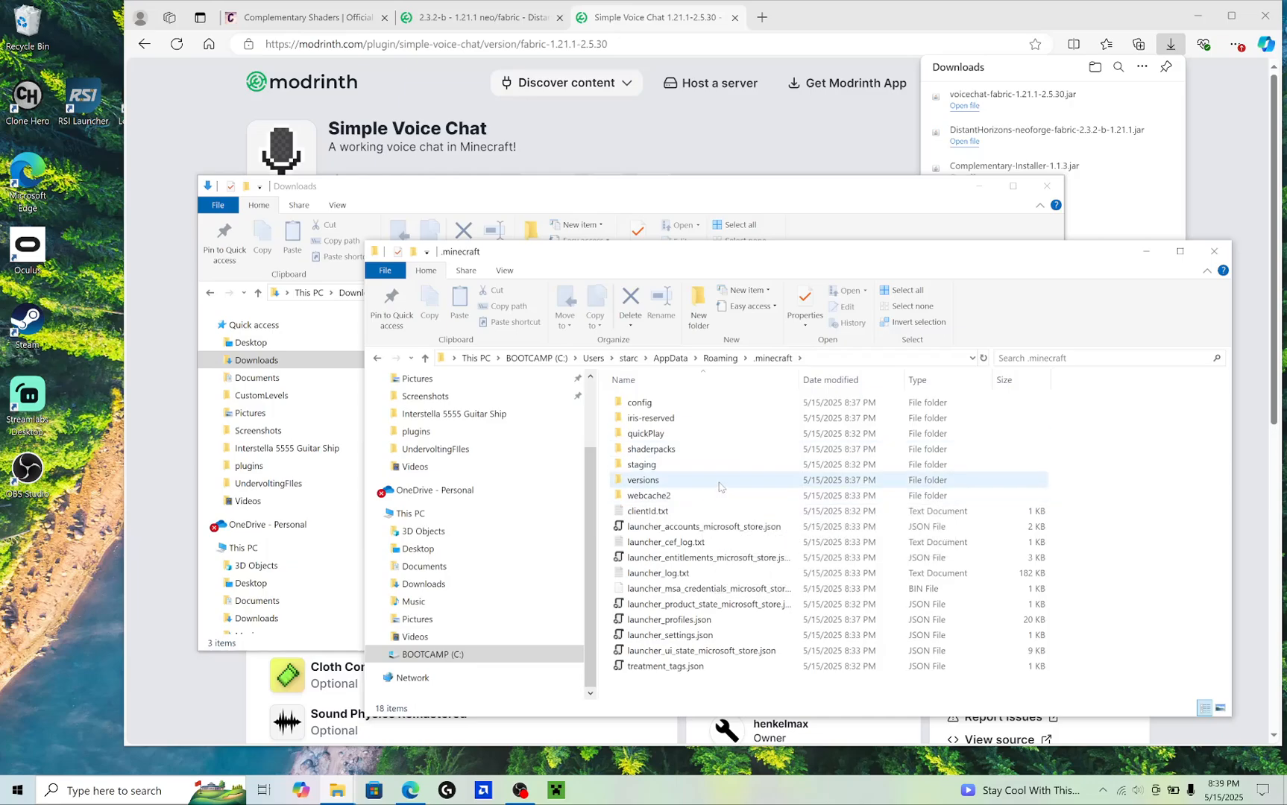
pyautogui.doubleClick(712, 422)
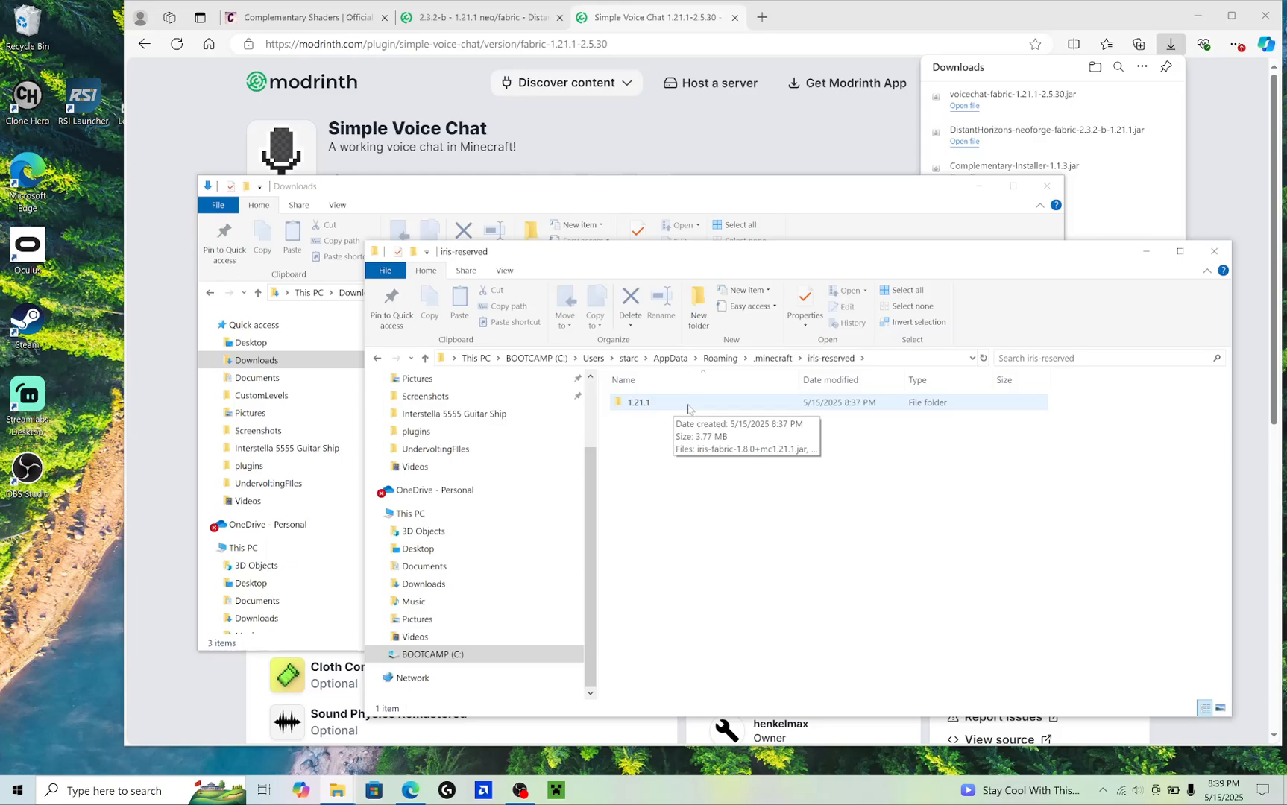
pyautogui.doubleClick(688, 404)
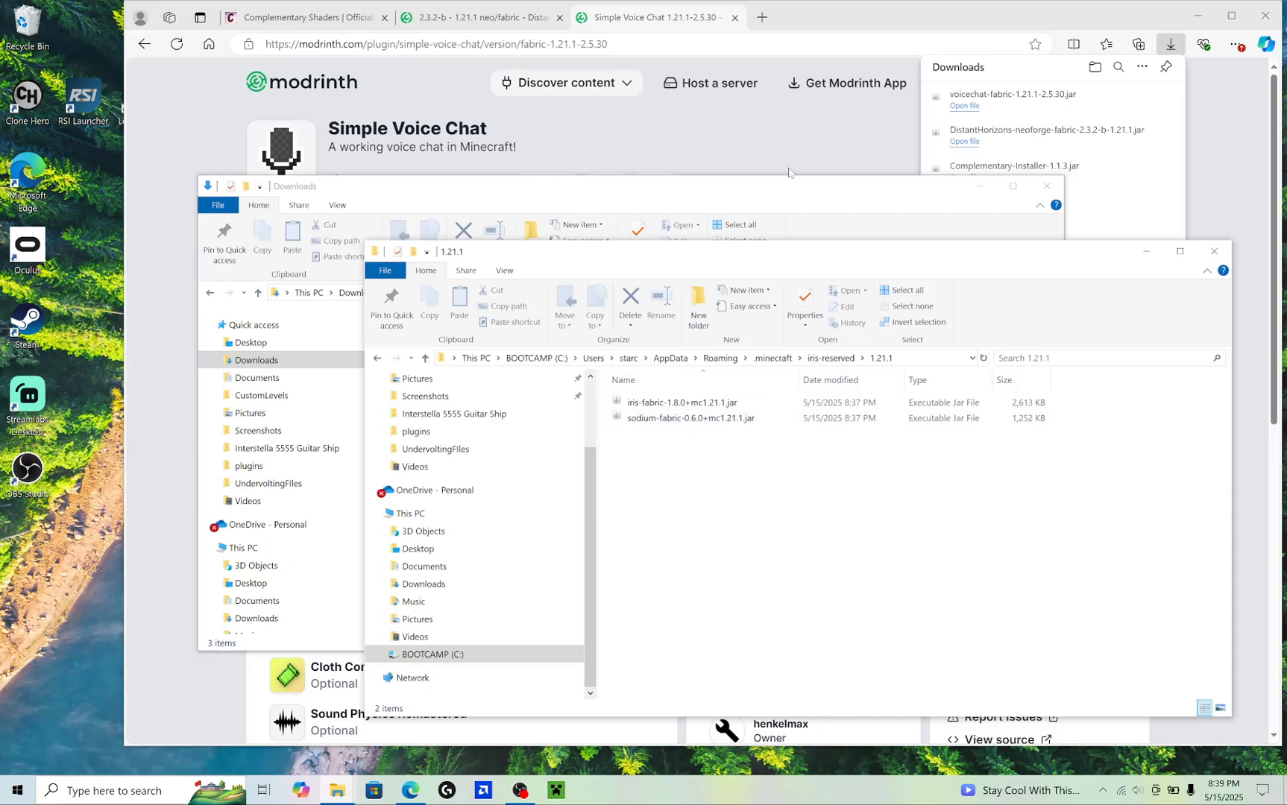
# Move the Distant Horizons and voicechat jar files from Downloads into the iris-reserved 1.21.1 folder and close that folder's window
pyautogui.moveTo(760, 186); pyautogui.dragTo(688, 153)
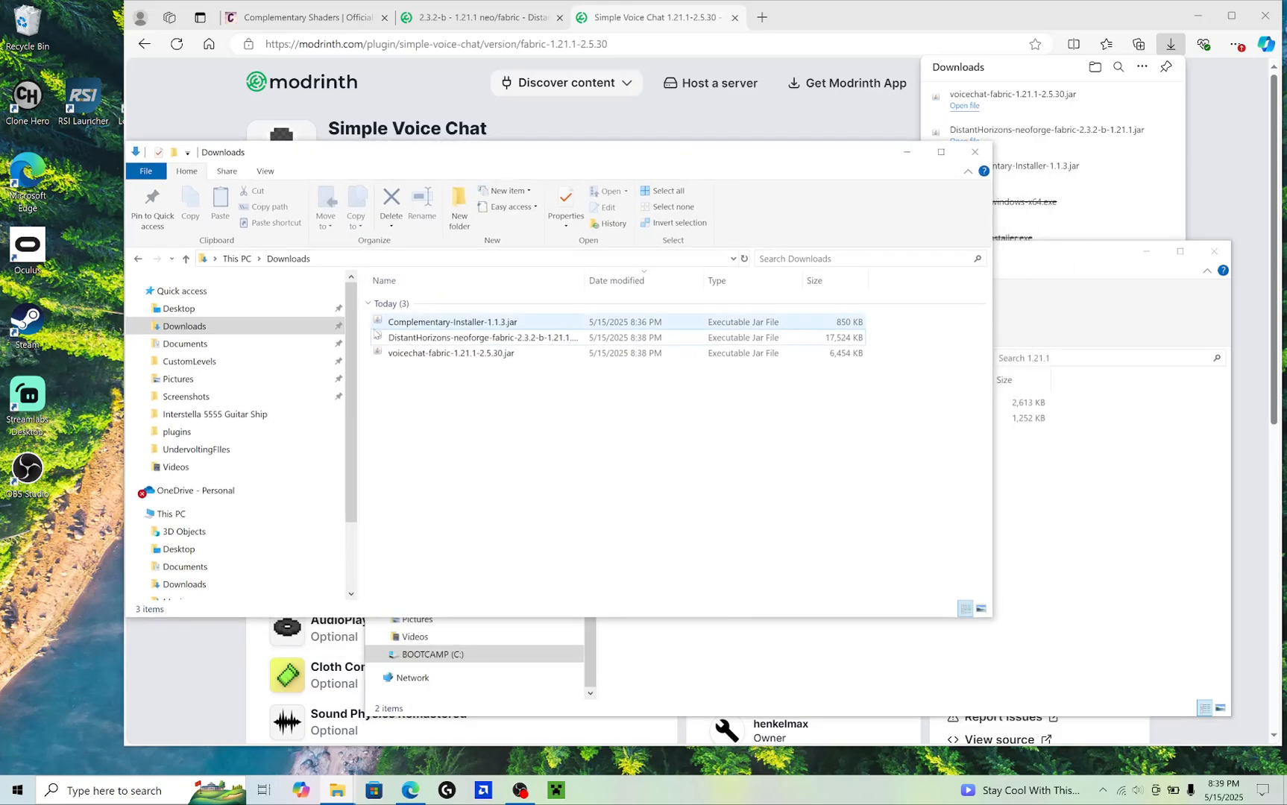
pyautogui.moveTo(412, 377); pyautogui.dragTo(495, 341)
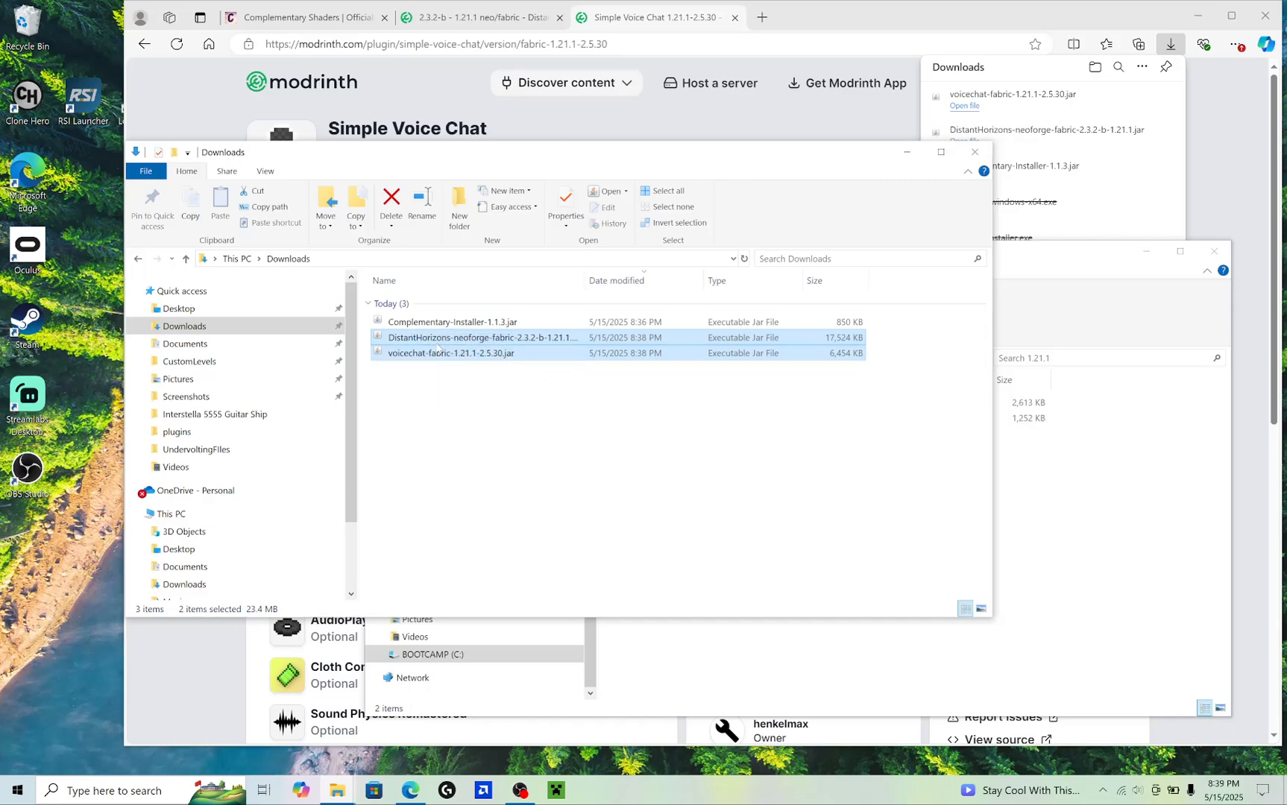
pyautogui.moveTo(439, 343); pyautogui.dragTo(1067, 560)
pyautogui.click(748, 486)
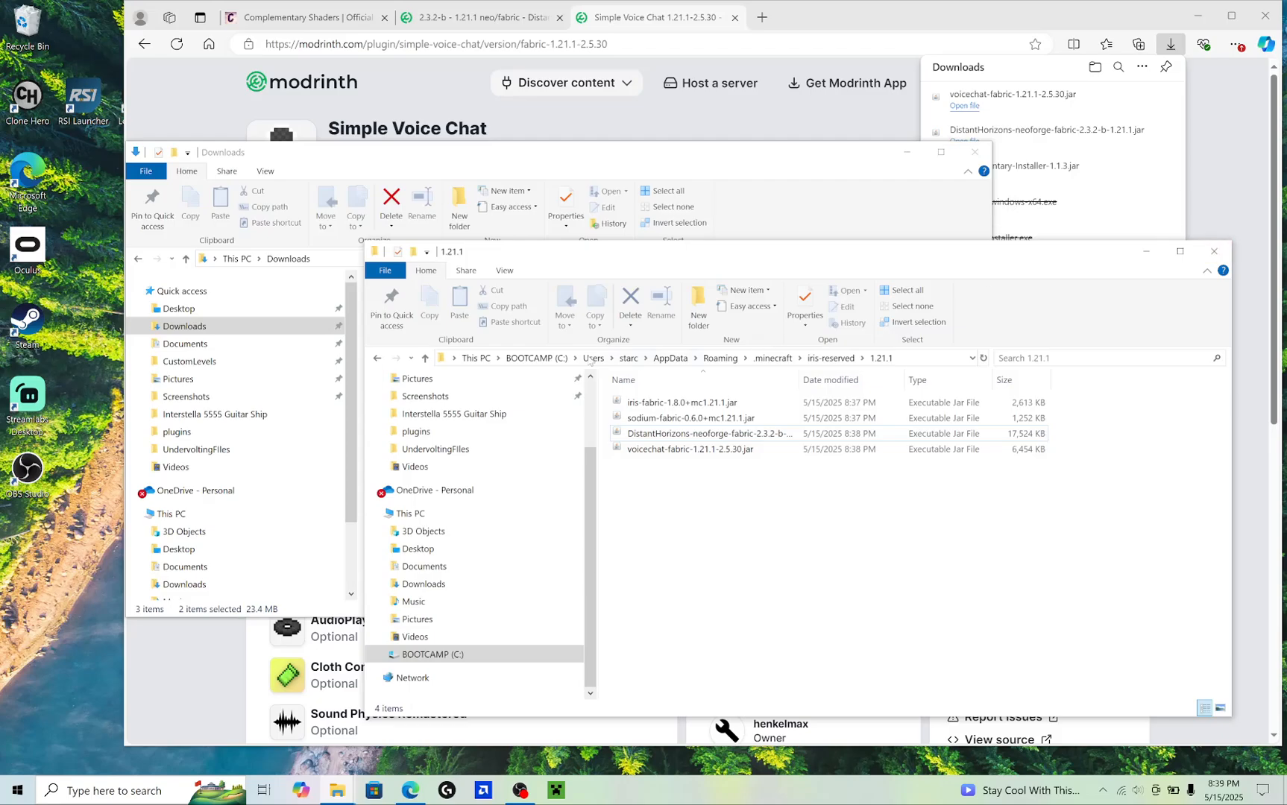
pyautogui.click(1214, 251)
# Delete Complementary-Installer-1.1.3.jar from the Downloads folder and close the window
pyautogui.moveTo(809, 156); pyautogui.dragTo(985, 222)
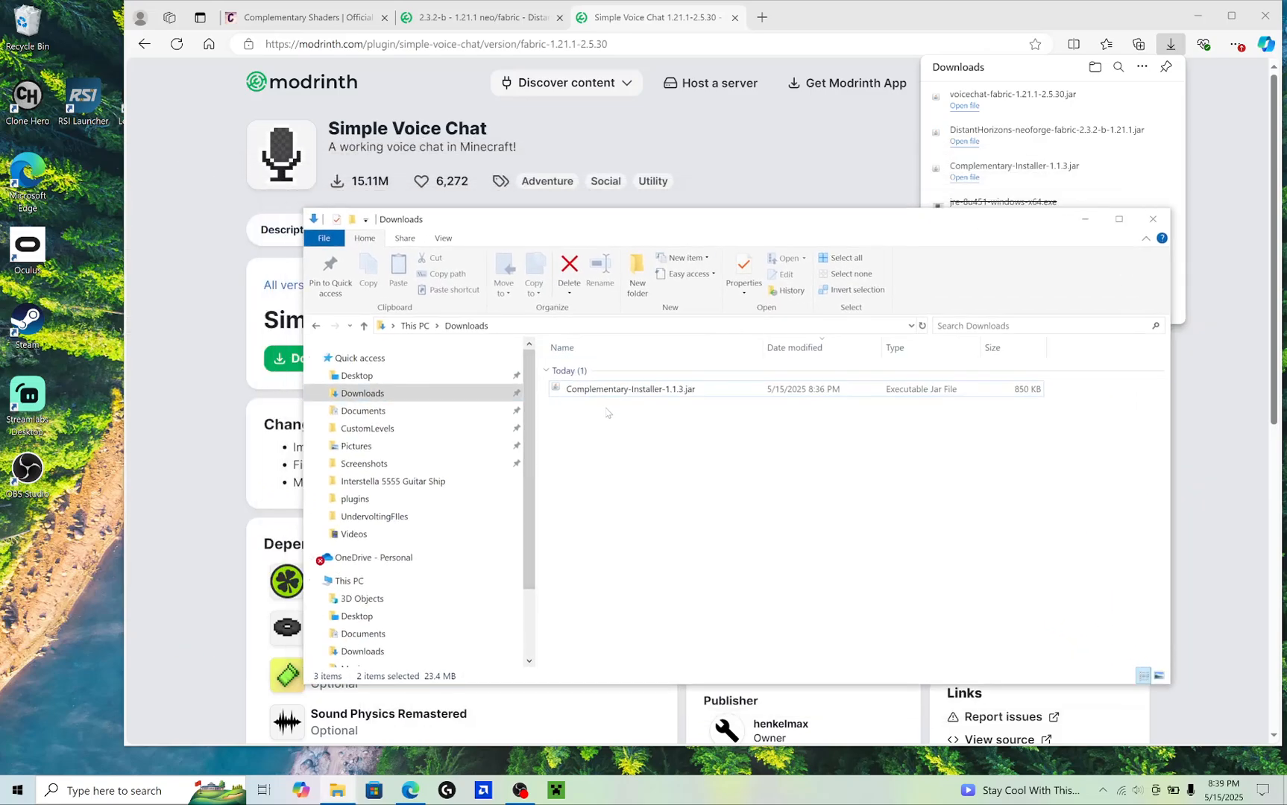
pyautogui.click(708, 391)
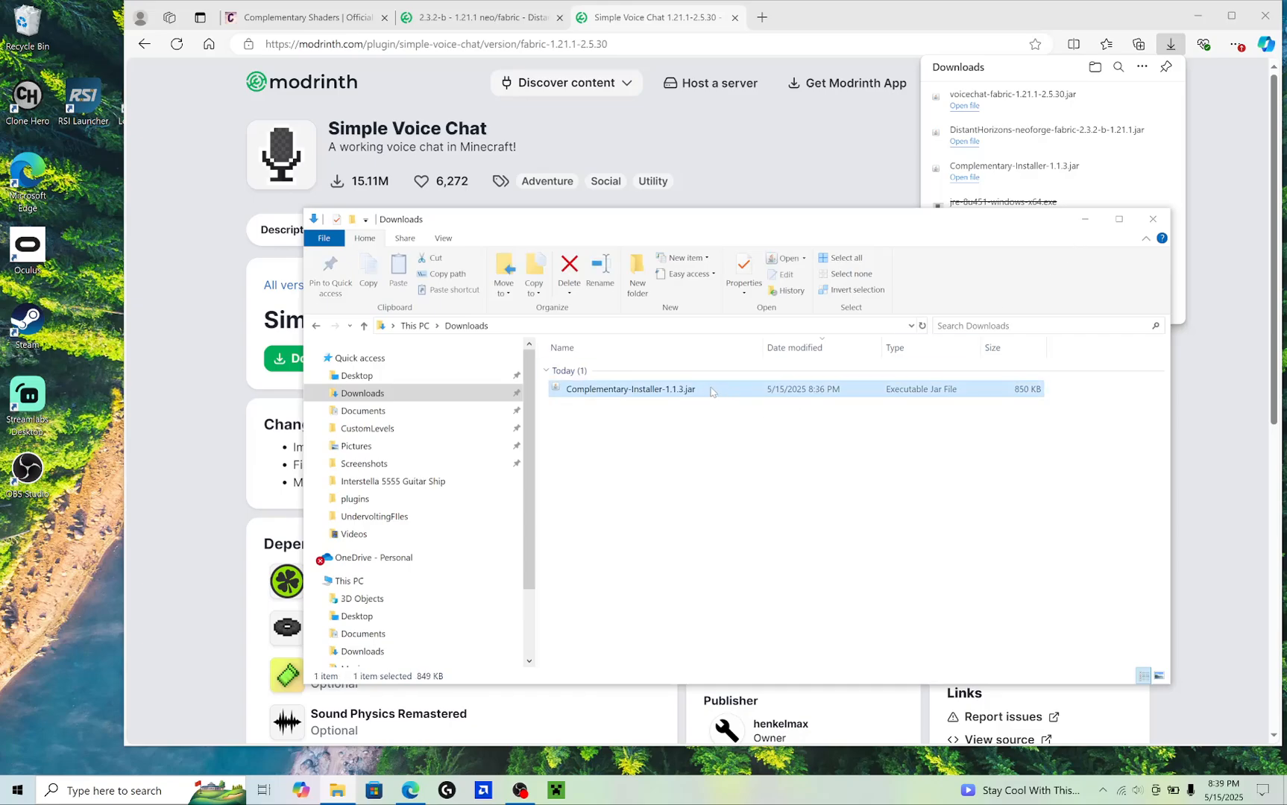
pyautogui.rightClick(710, 391)
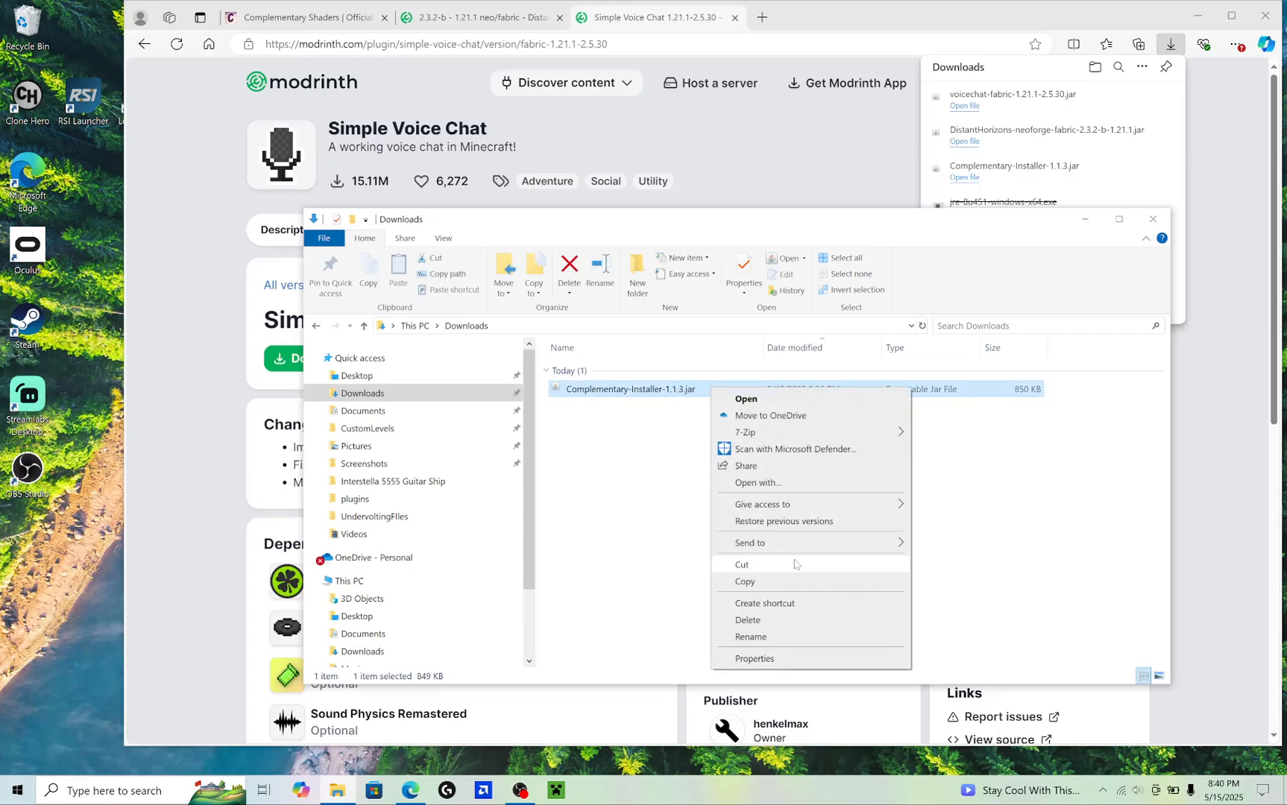
pyautogui.click(748, 620)
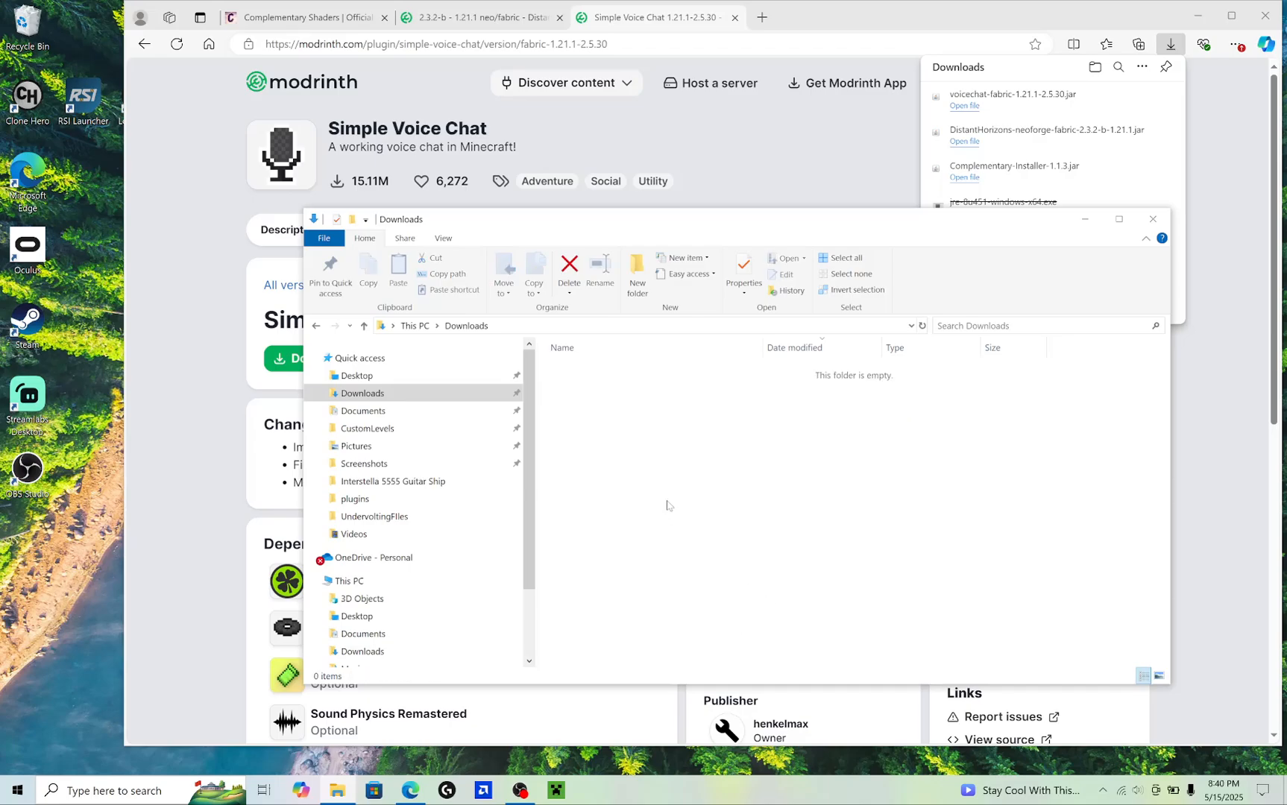
pyautogui.click(1153, 219)
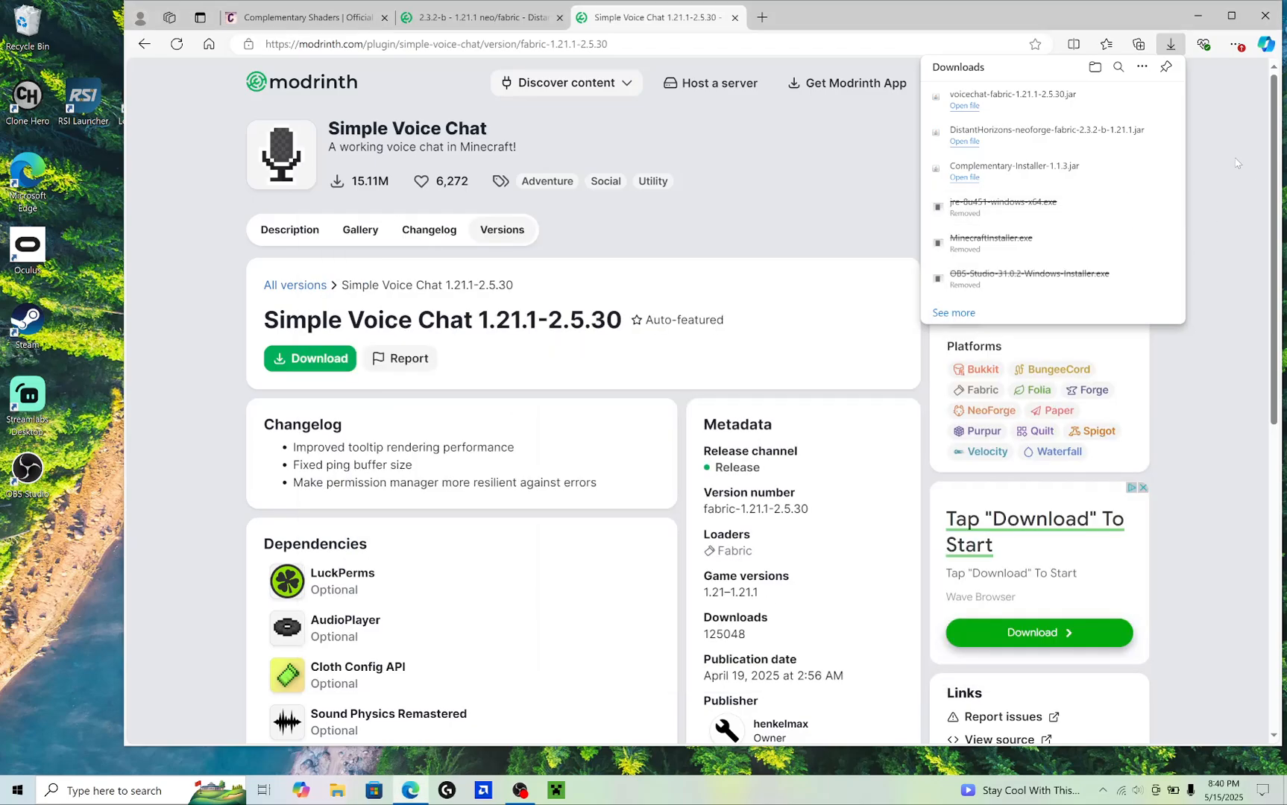
# Minimize the browser, switch to Minecraft Launcher, and show the Minecraft: Java Edition page
pyautogui.click(1216, 173)
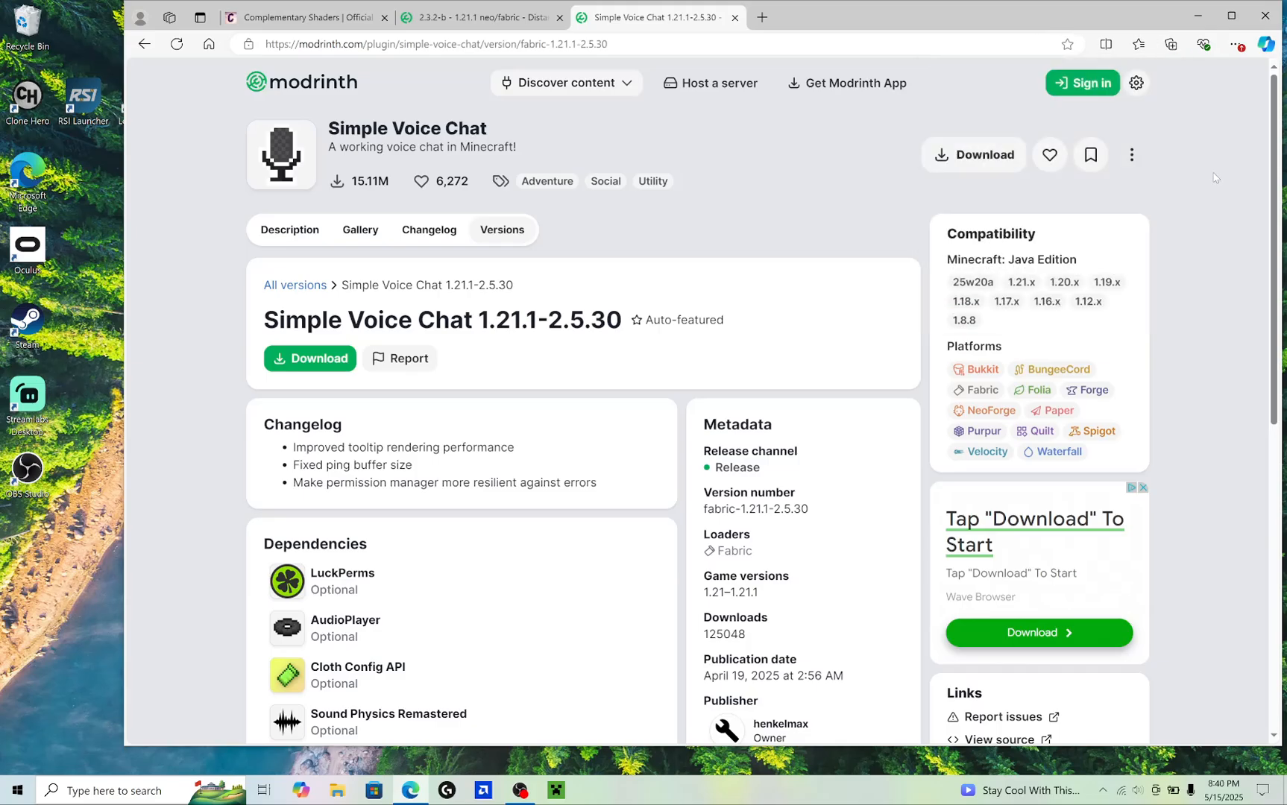
pyautogui.click(1198, 15)
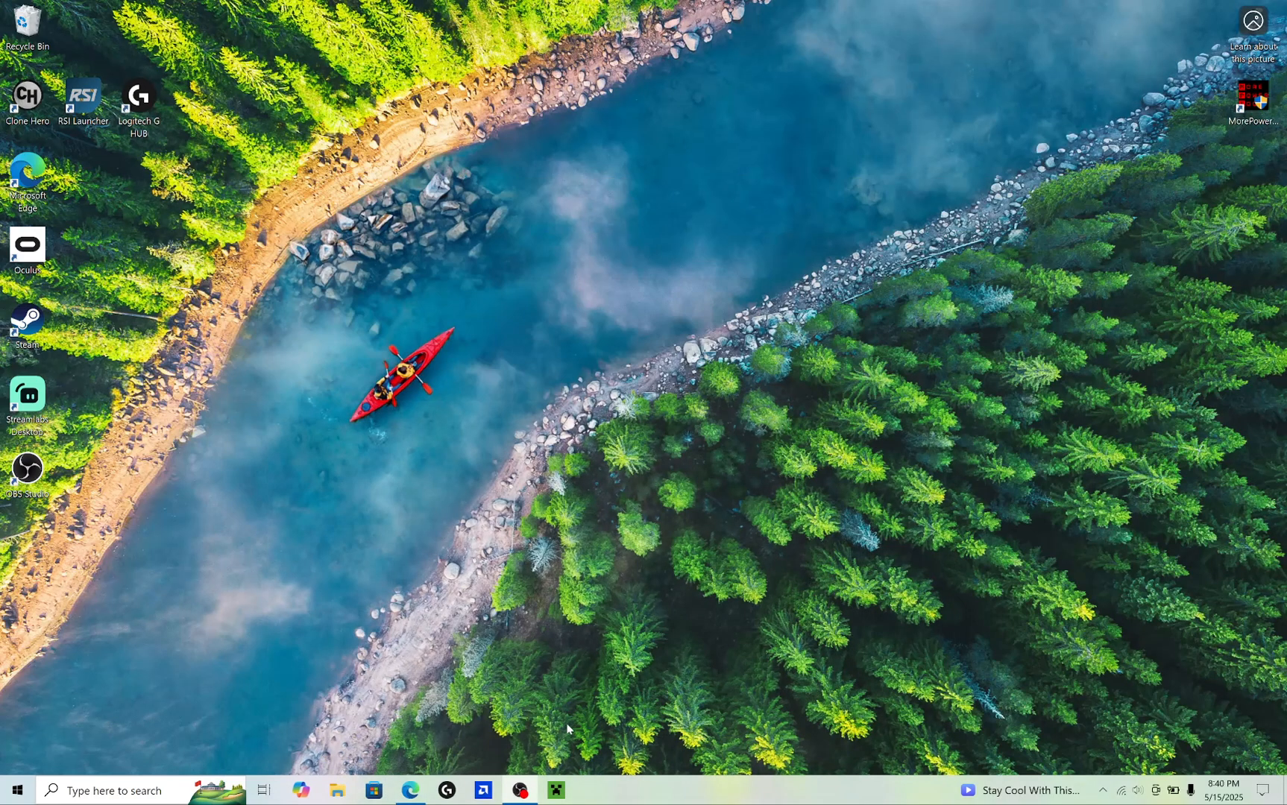
pyautogui.click(556, 789)
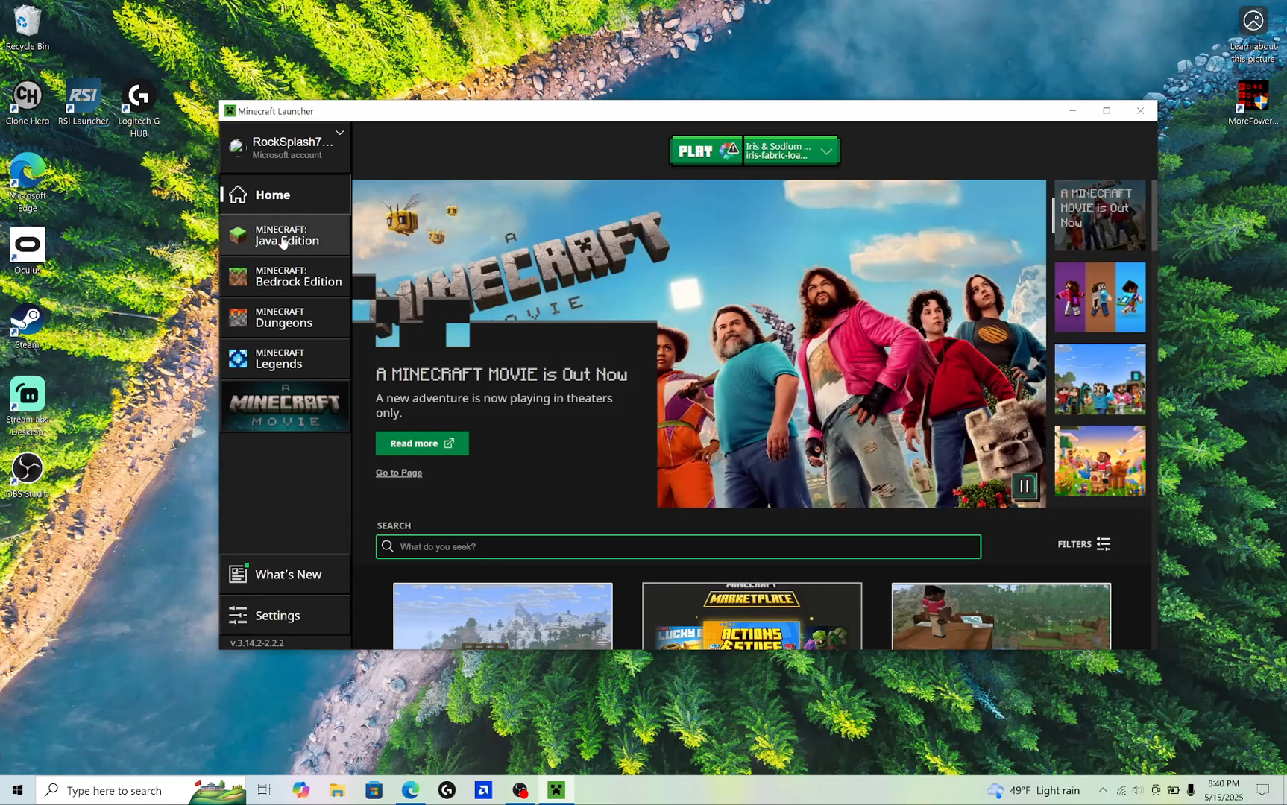
pyautogui.click(335, 236)
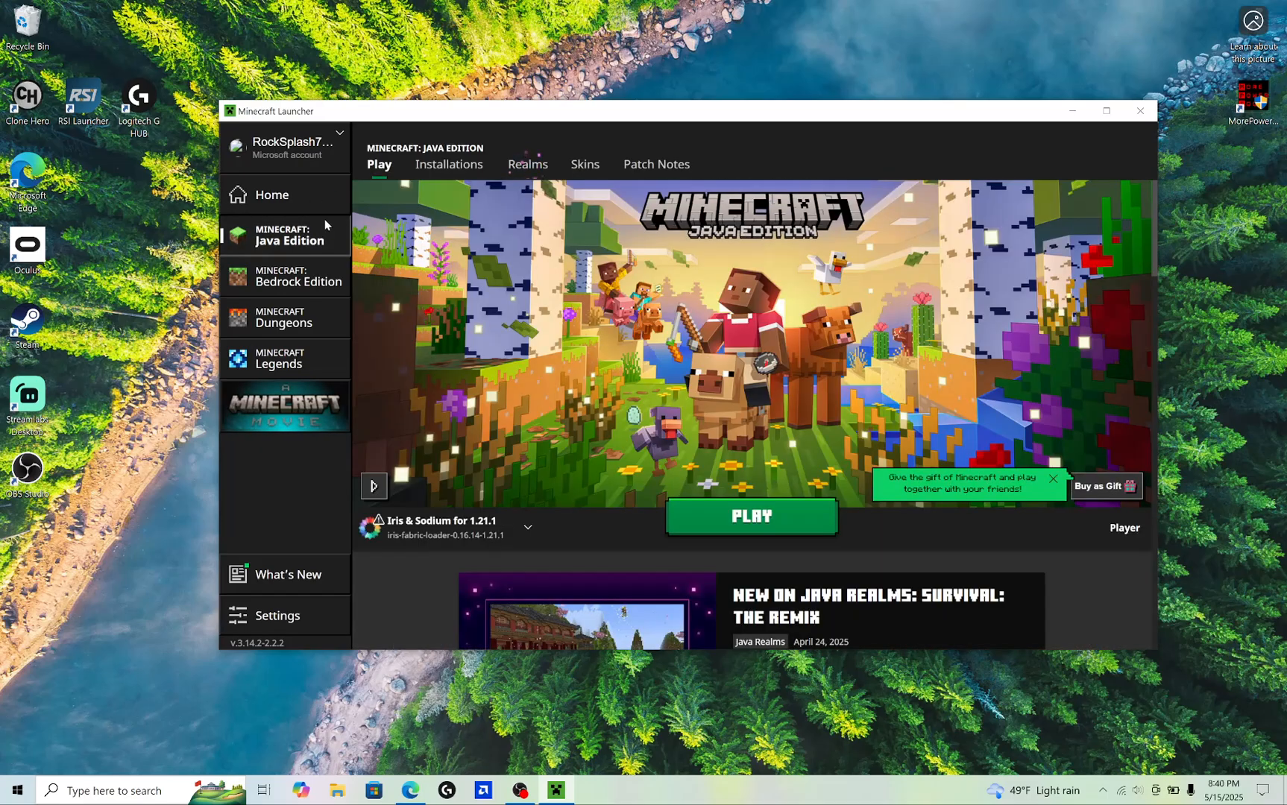
# Open the Iris & Sodium for 1.21.1 installation for editing and expand its additional options
pyautogui.click(490, 534)
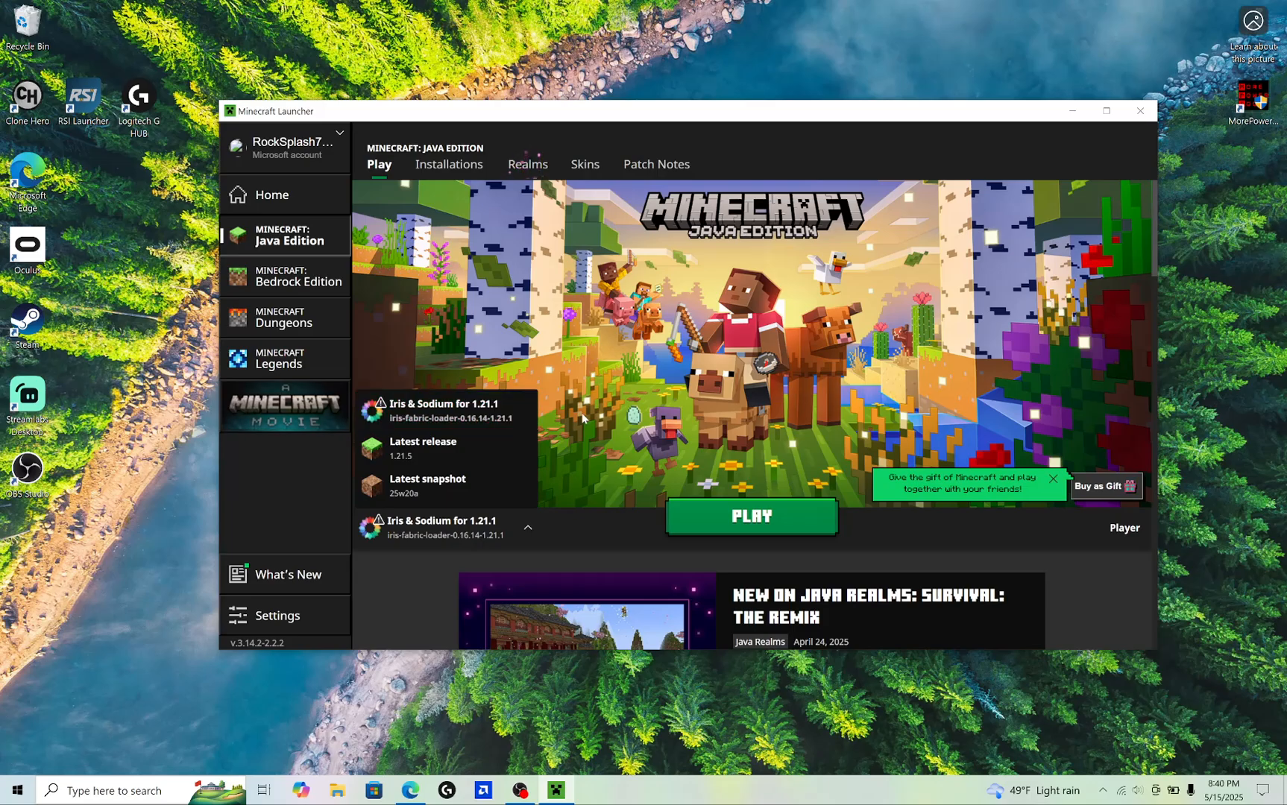
pyautogui.click(468, 216)
pyautogui.click(458, 169)
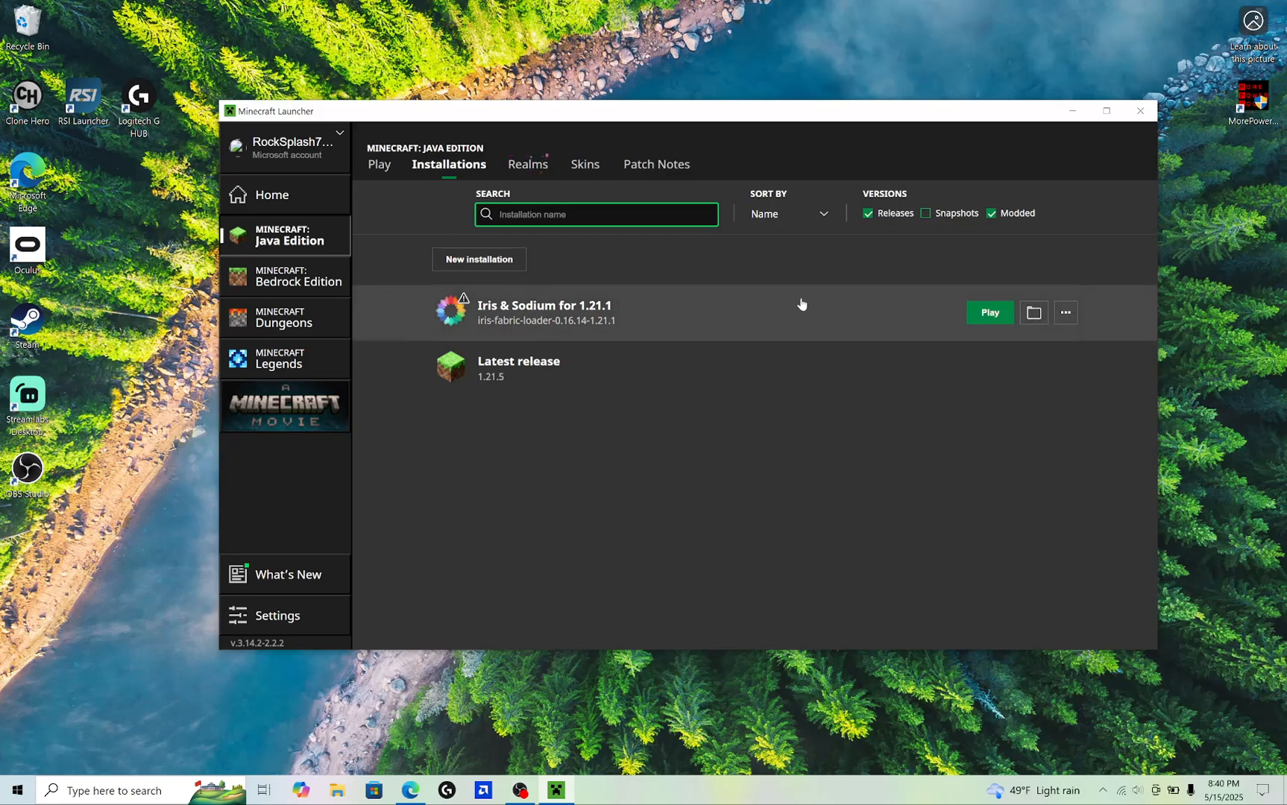
pyautogui.click(1065, 313)
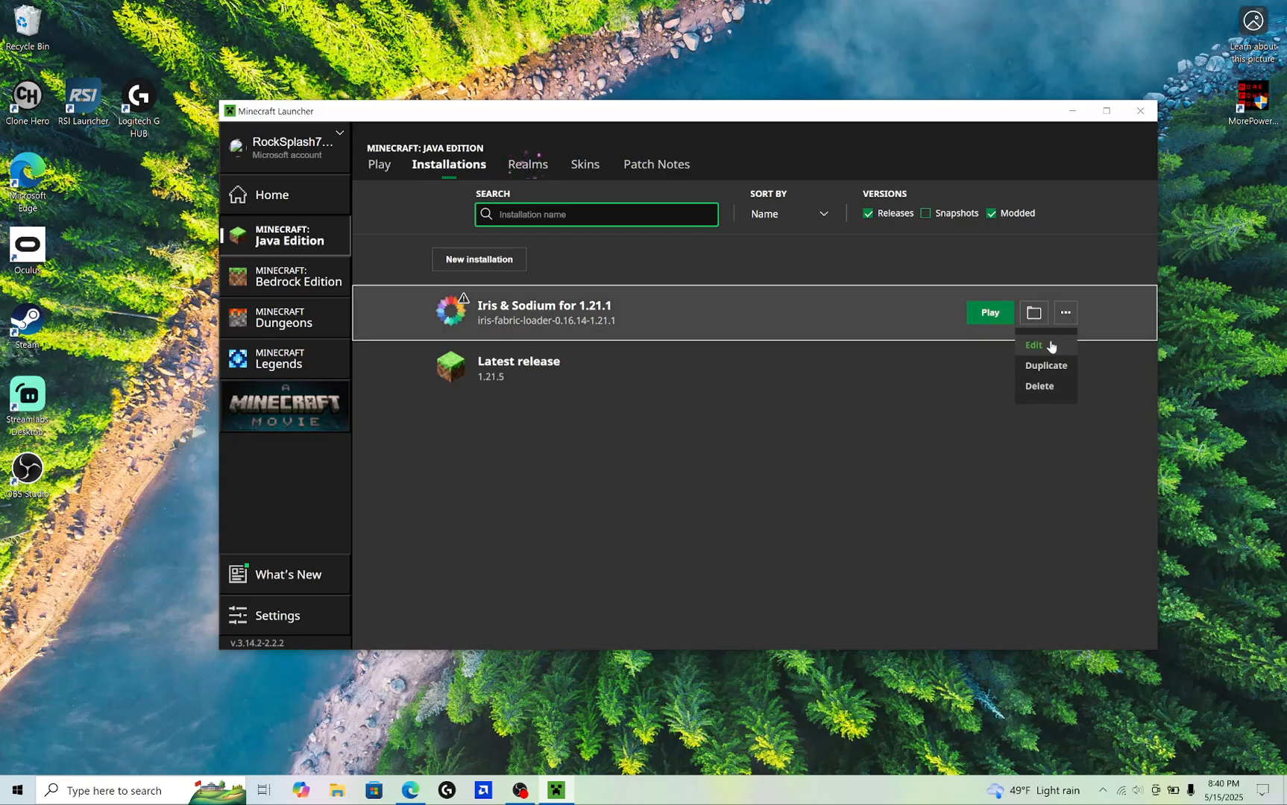
pyautogui.click(1041, 346)
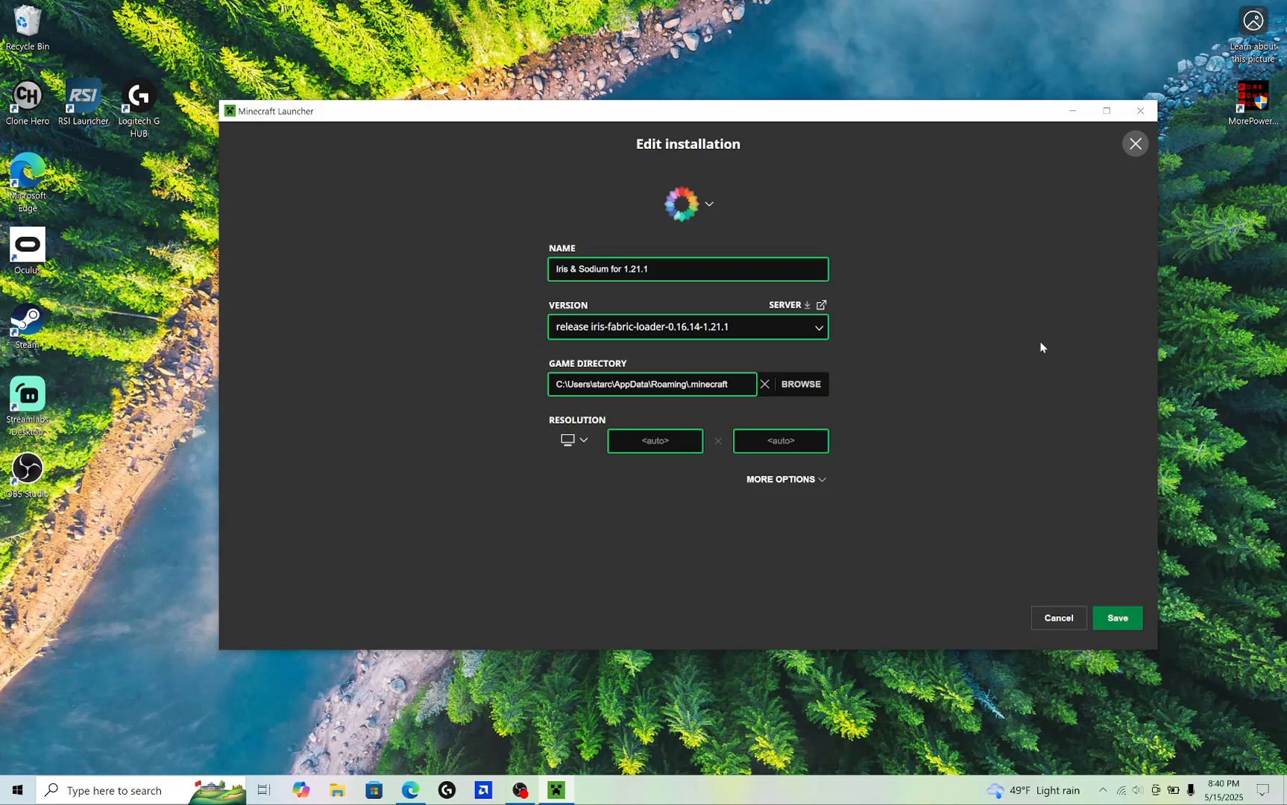
pyautogui.click(783, 479)
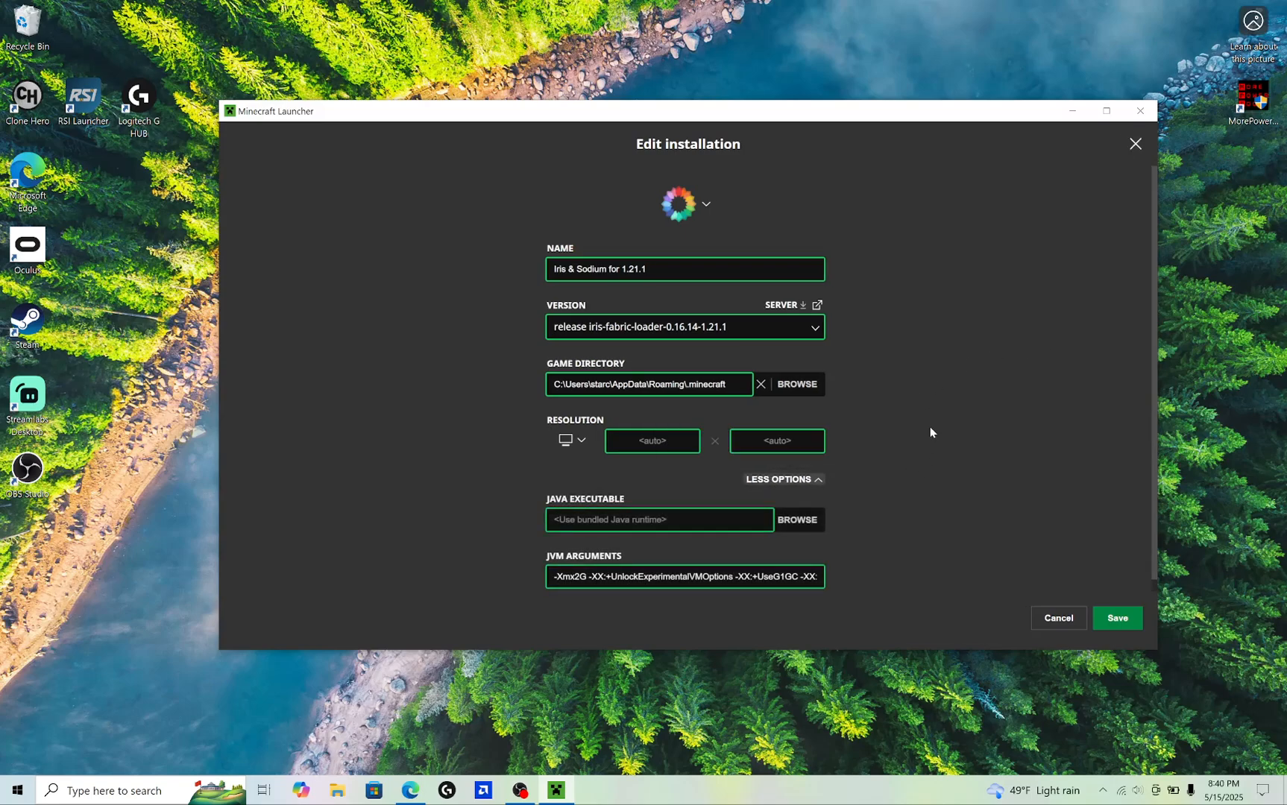
# Change the maximum memory in the JVM arguments to 4G (-Xmx4G) and save the installation
pyautogui.moveTo(574, 564); pyautogui.dragTo(581, 564)
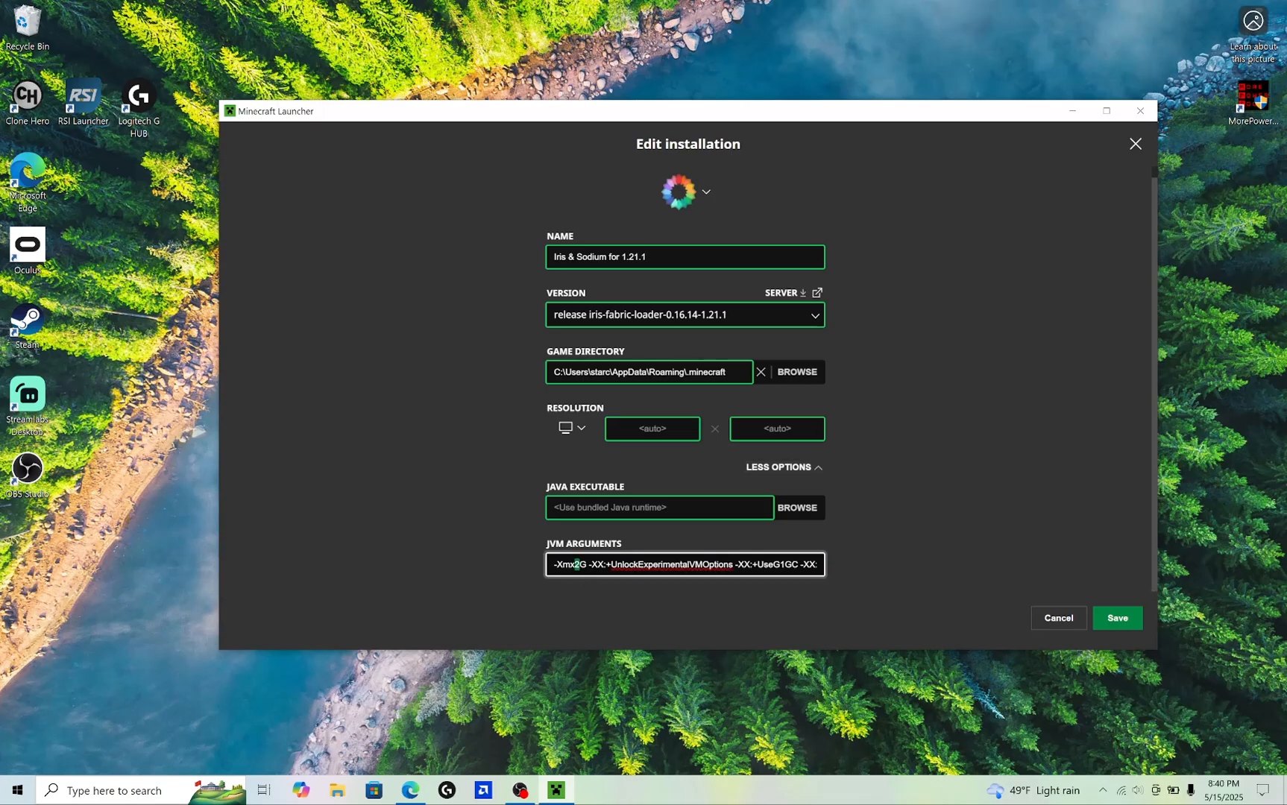
pyautogui.write('4')
pyautogui.click(578, 580)
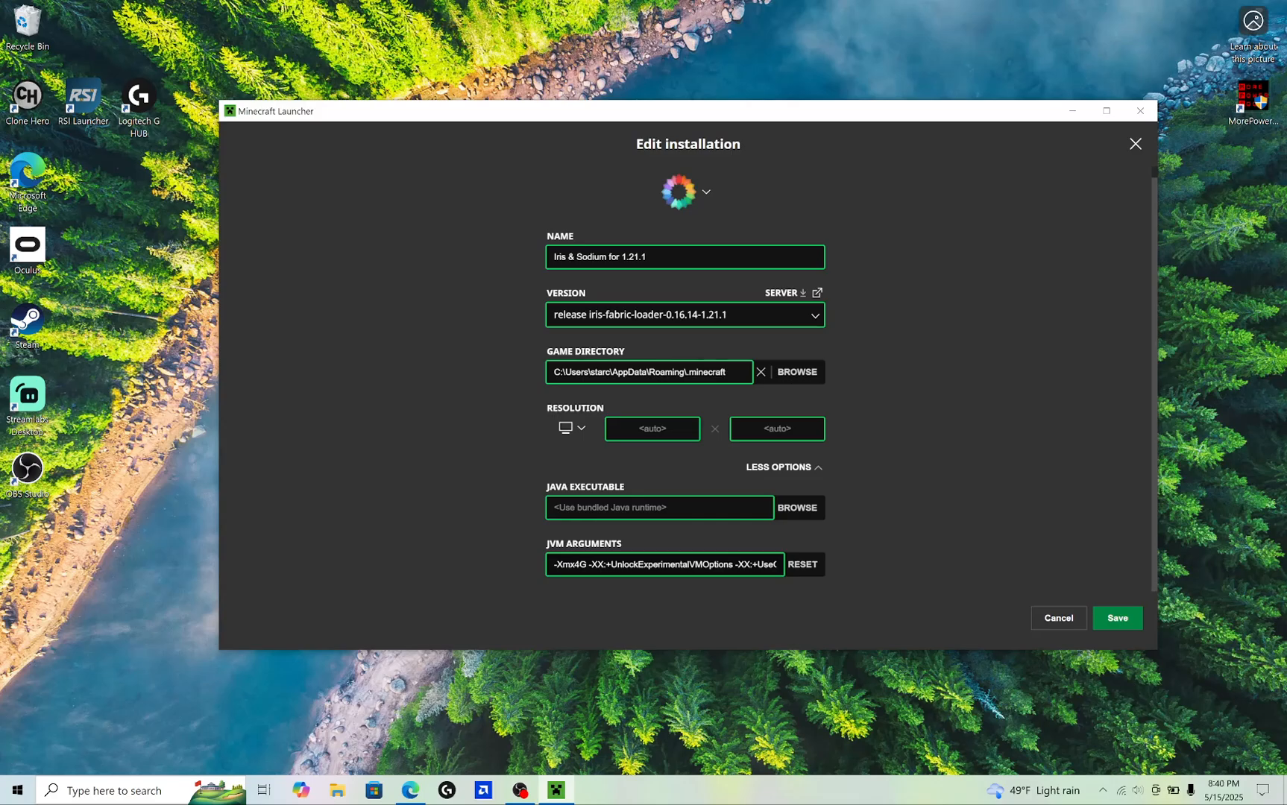
pyautogui.click(1117, 620)
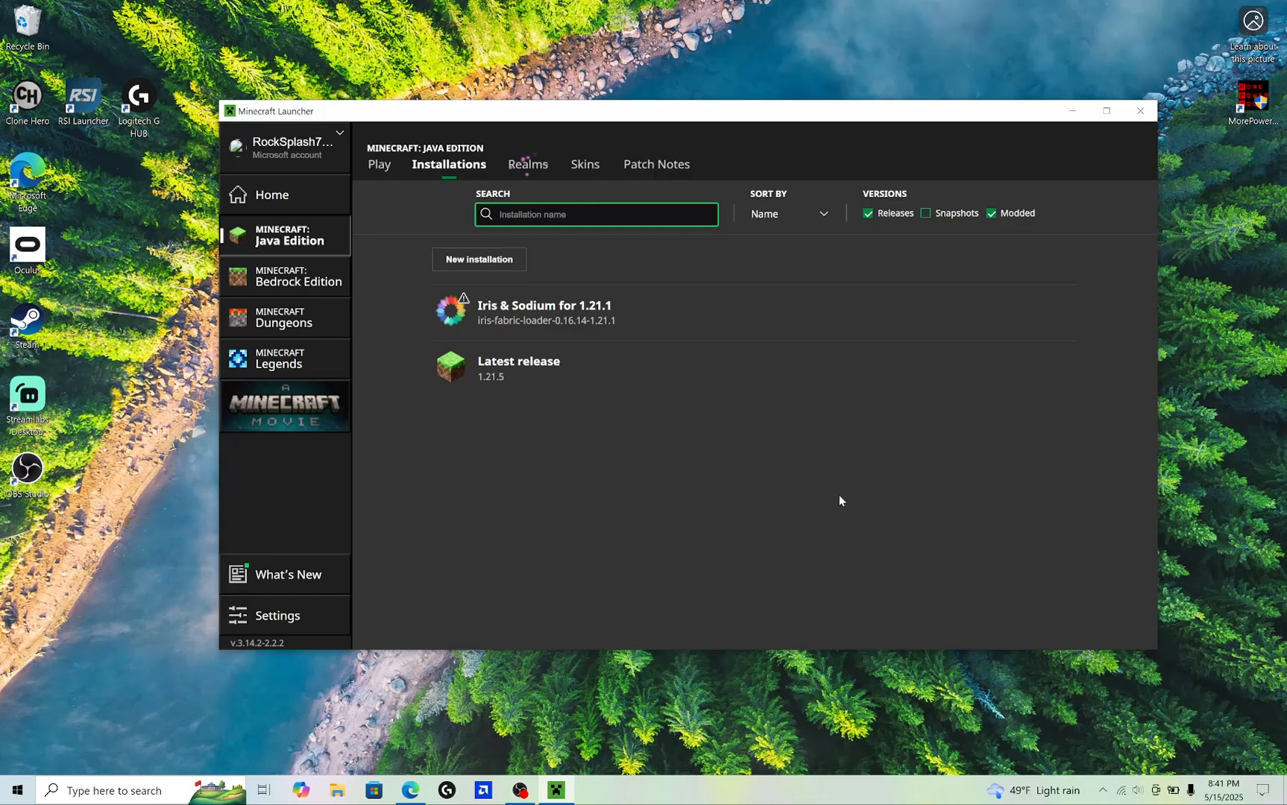
# Launch the Iris & Sodium for 1.21.1 installation, accepting the modded-game risks and turning off further warnings for it
pyautogui.click(378, 164)
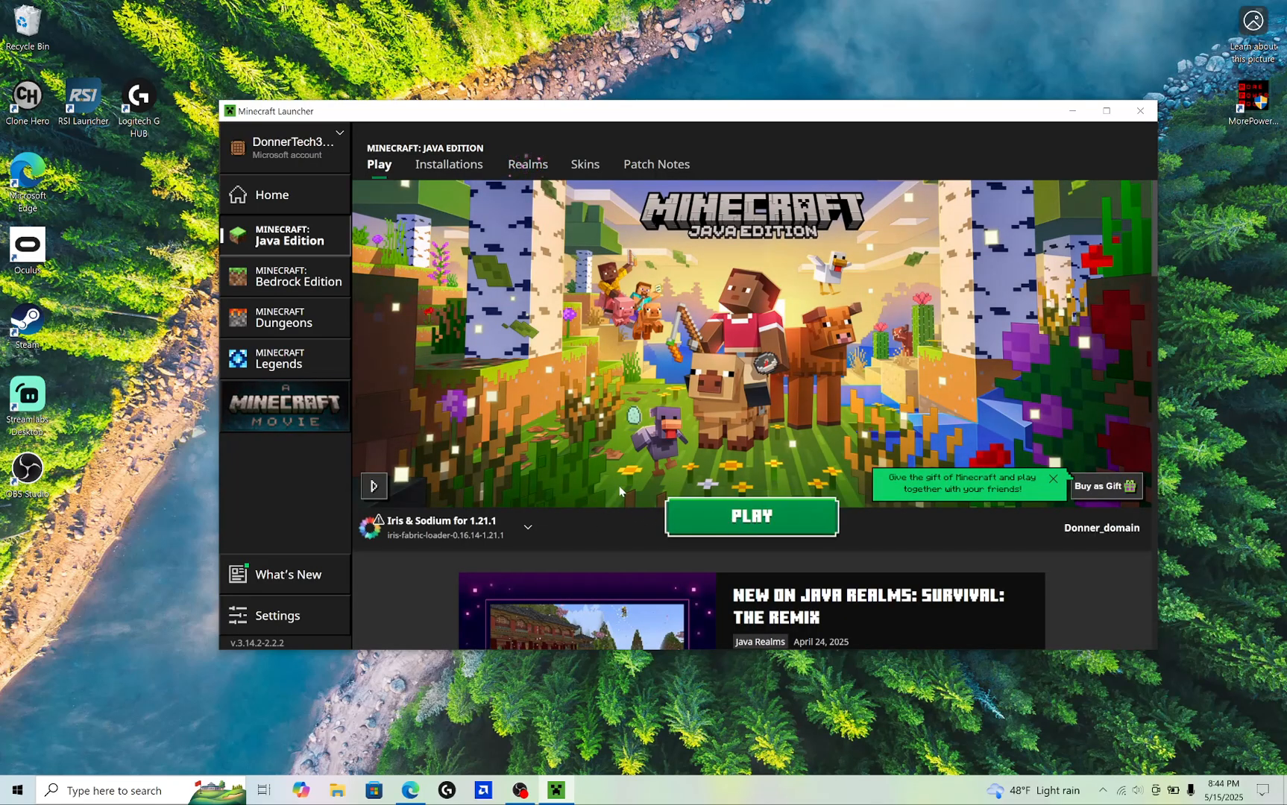
pyautogui.click(745, 518)
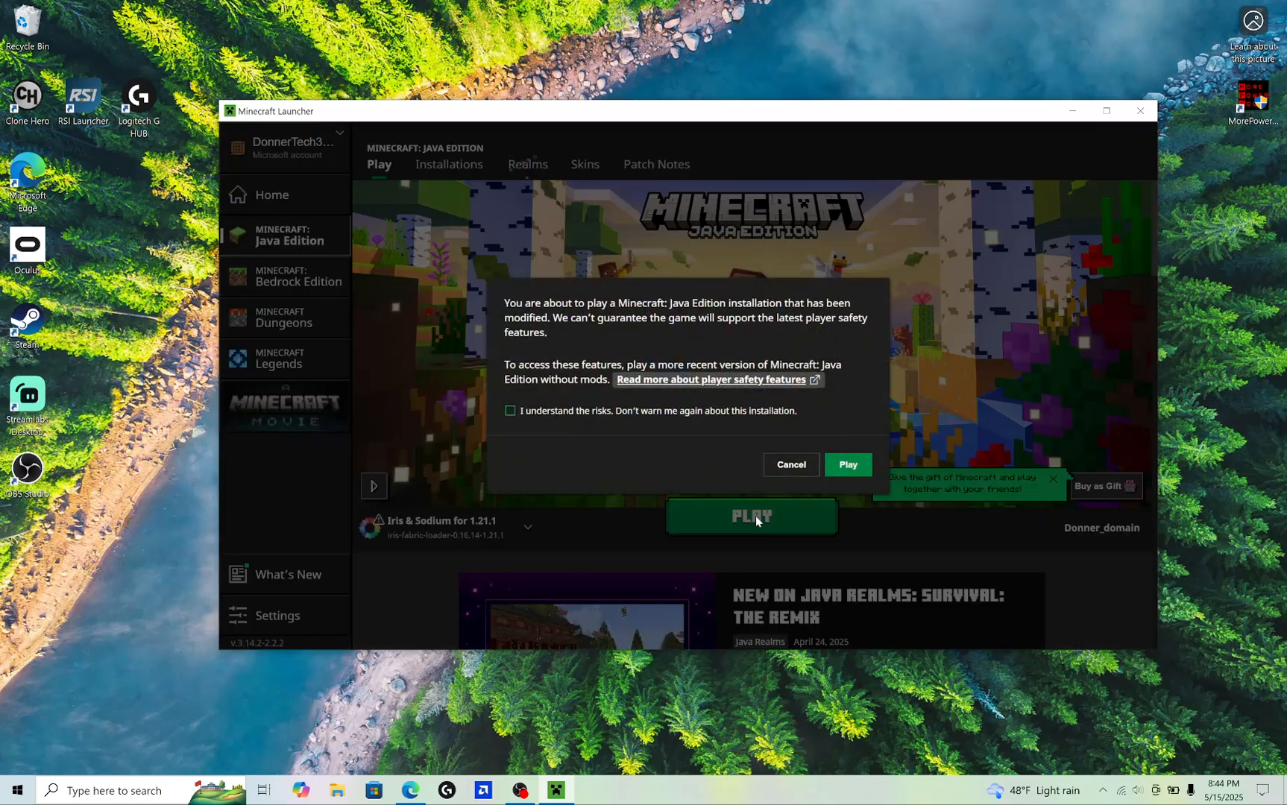
pyautogui.click(511, 414)
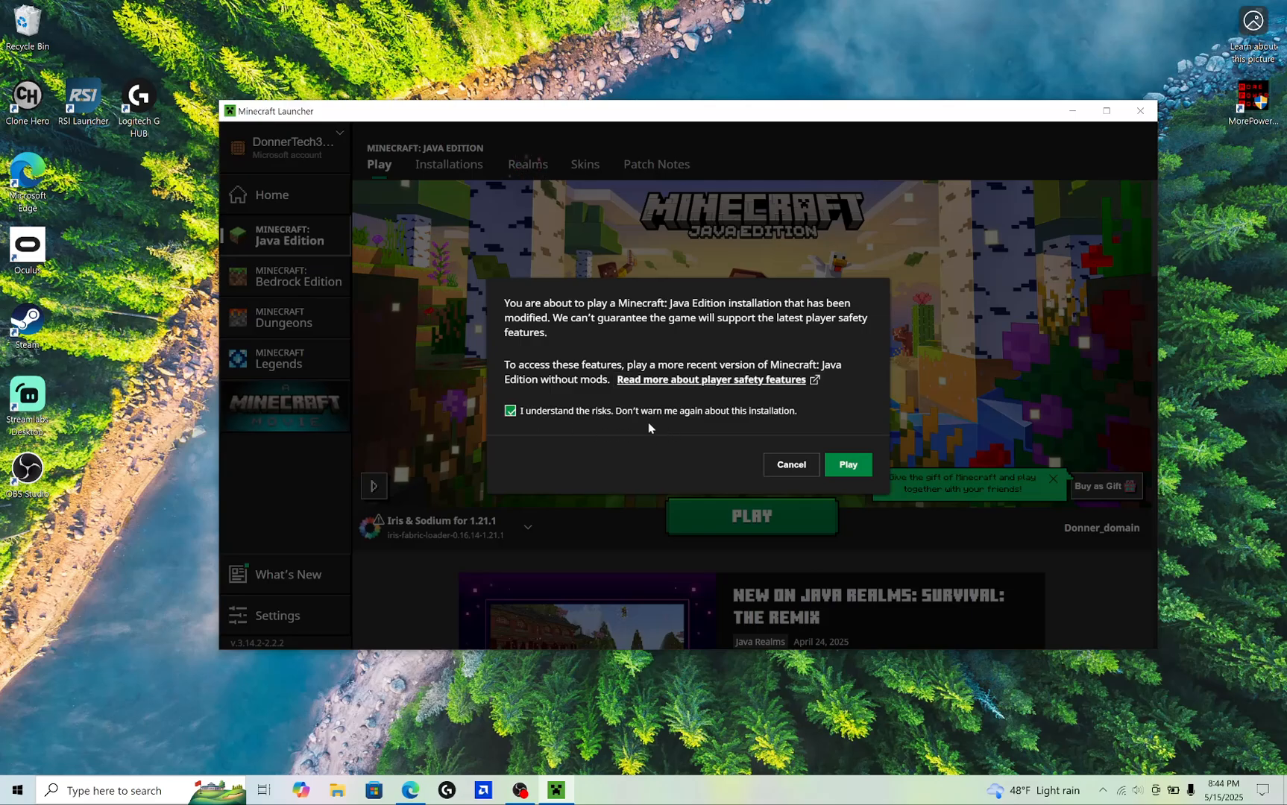
pyautogui.click(848, 465)
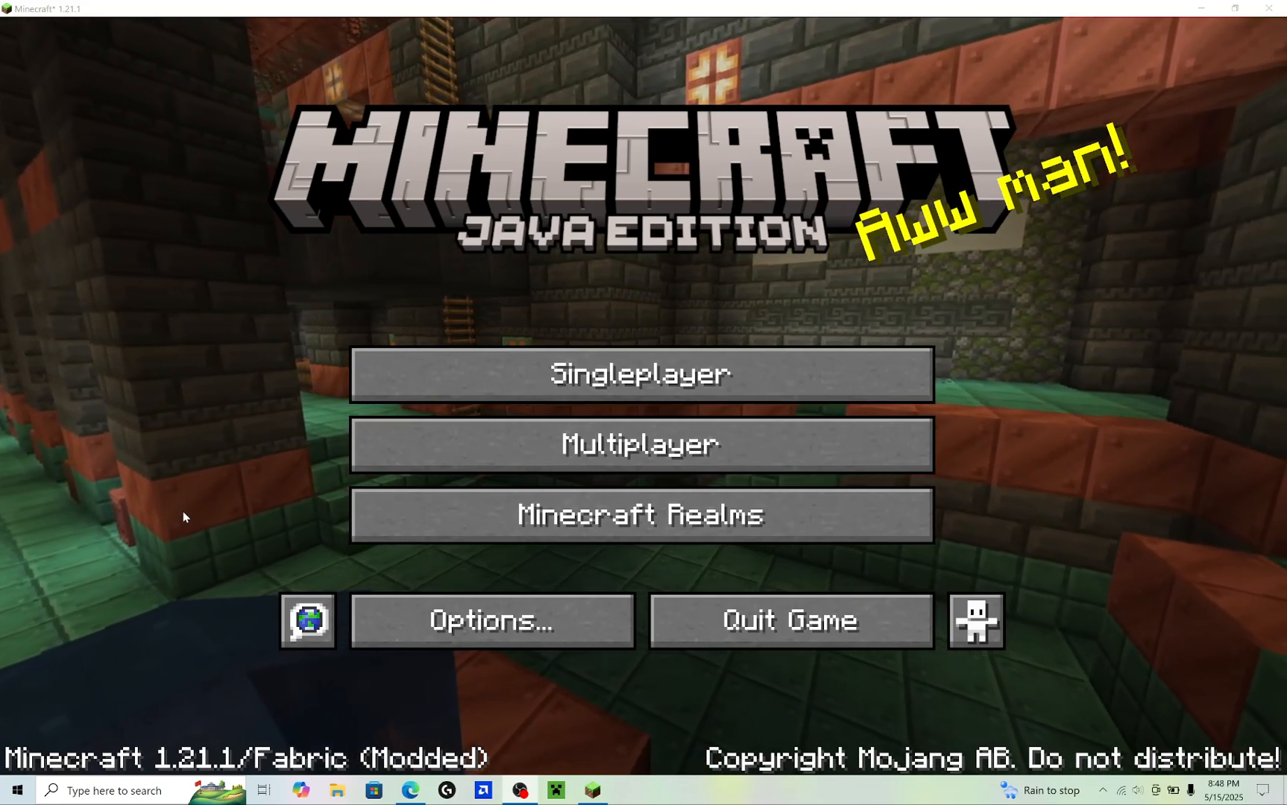
# Create a new singleplayer world named "test world" with the game mode set to Creative
pyautogui.click(638, 368)
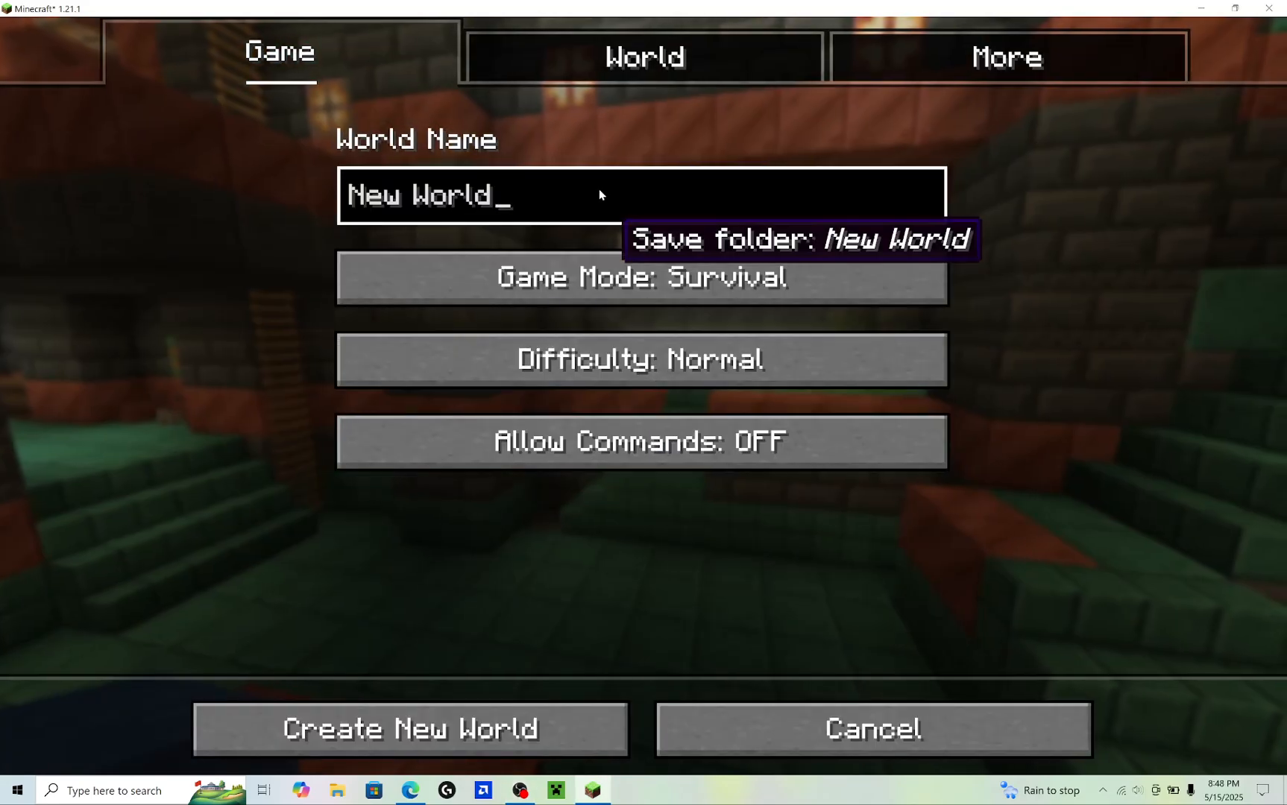
pyautogui.press('BackSpace')
pyautogui.press('BackSpace')
pyautogui.press('BackSpace')
pyautogui.press('BackSpace')
pyautogui.press('BackSpace')
pyautogui.press('BackSpace')
pyautogui.press('BackSpace')
pyautogui.press('BackSpace')
pyautogui.press('BackSpace')
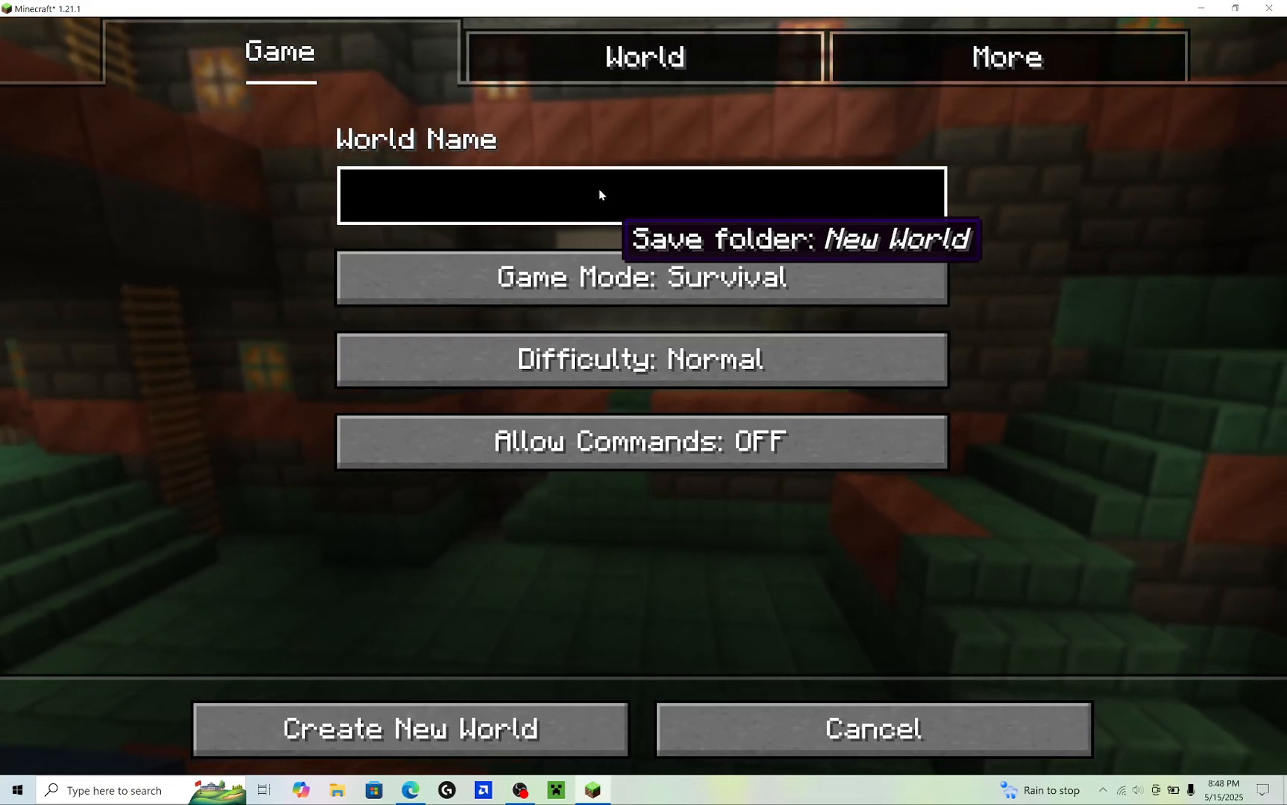
pyautogui.click(641, 285)
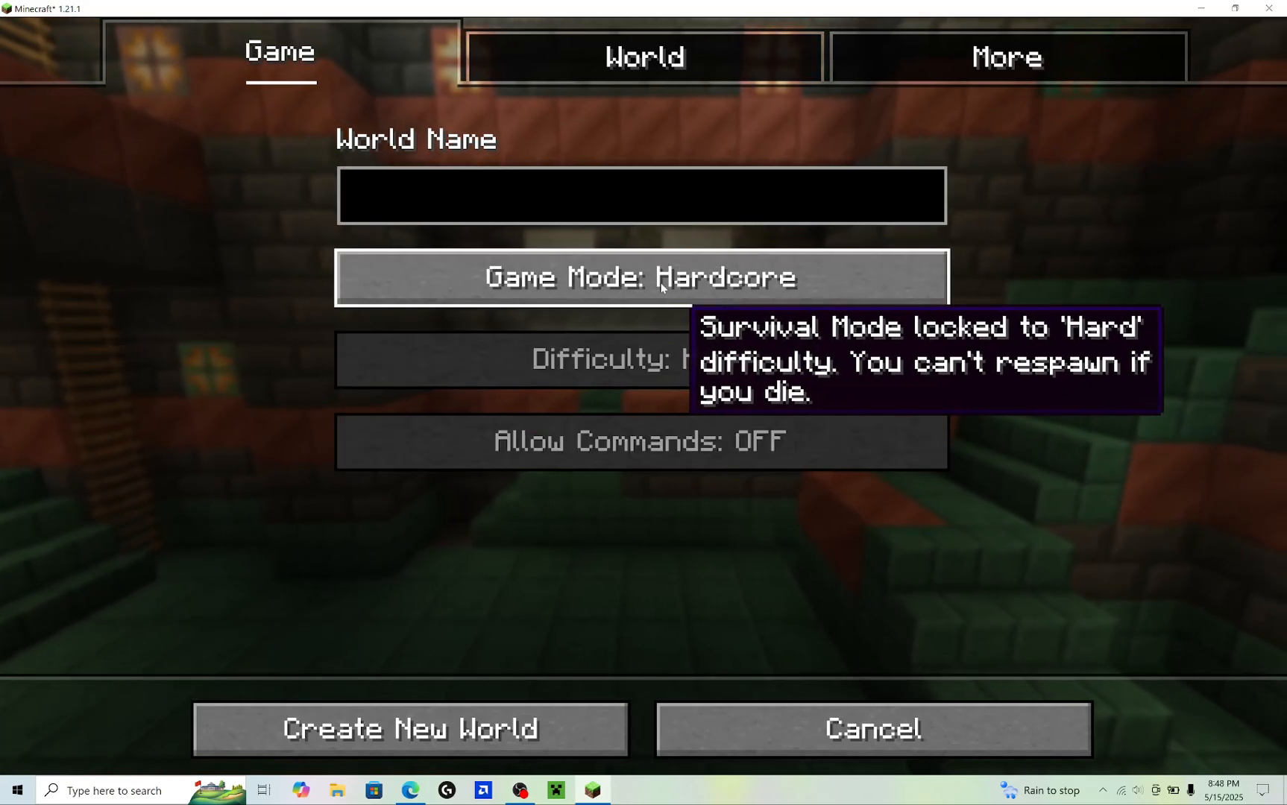
pyautogui.click(645, 287)
pyautogui.click(612, 214)
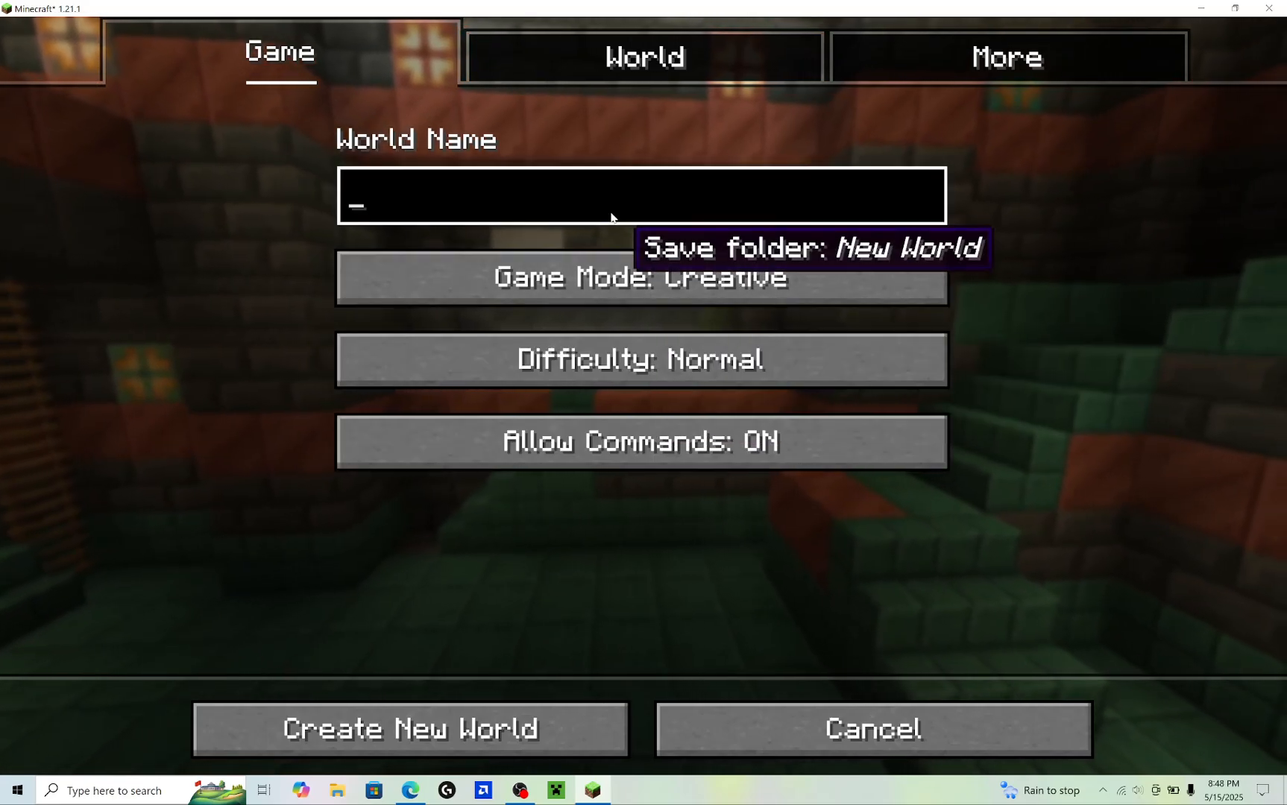
pyautogui.write('test world')
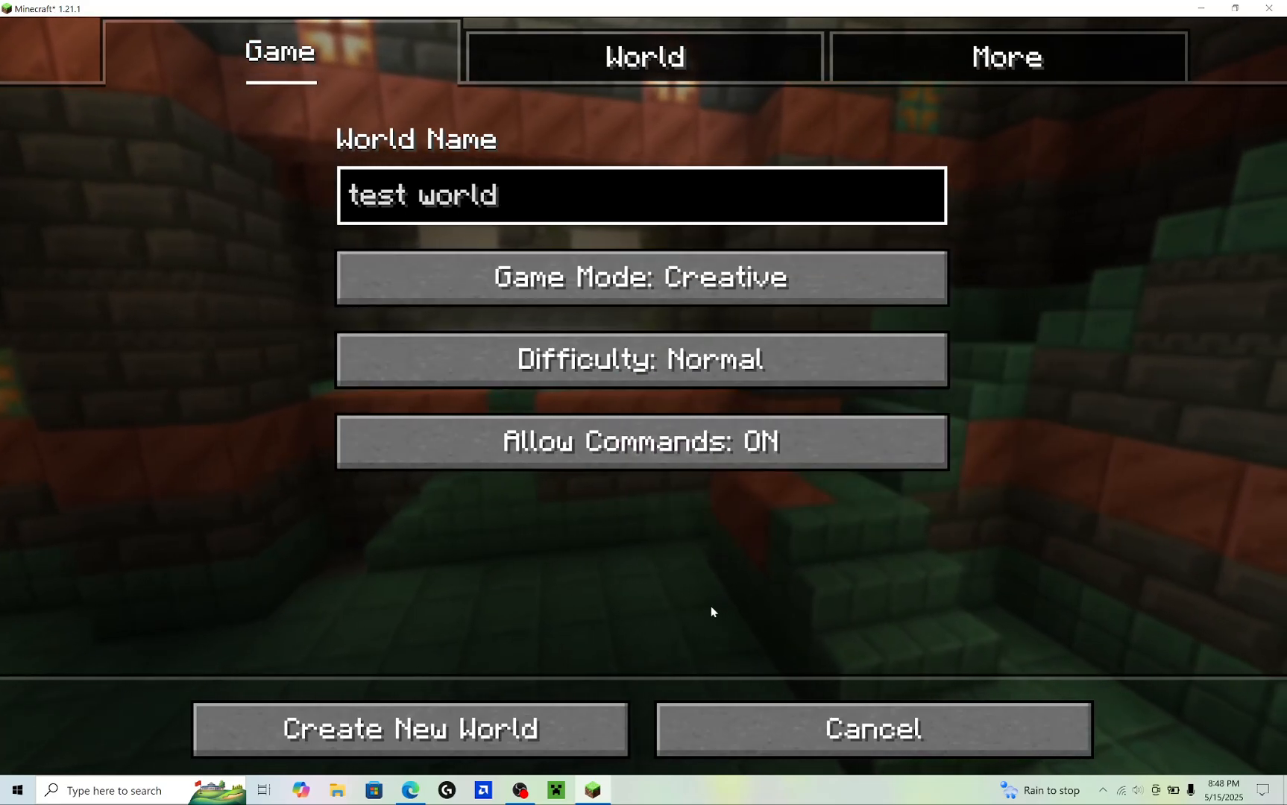
pyautogui.click(594, 721)
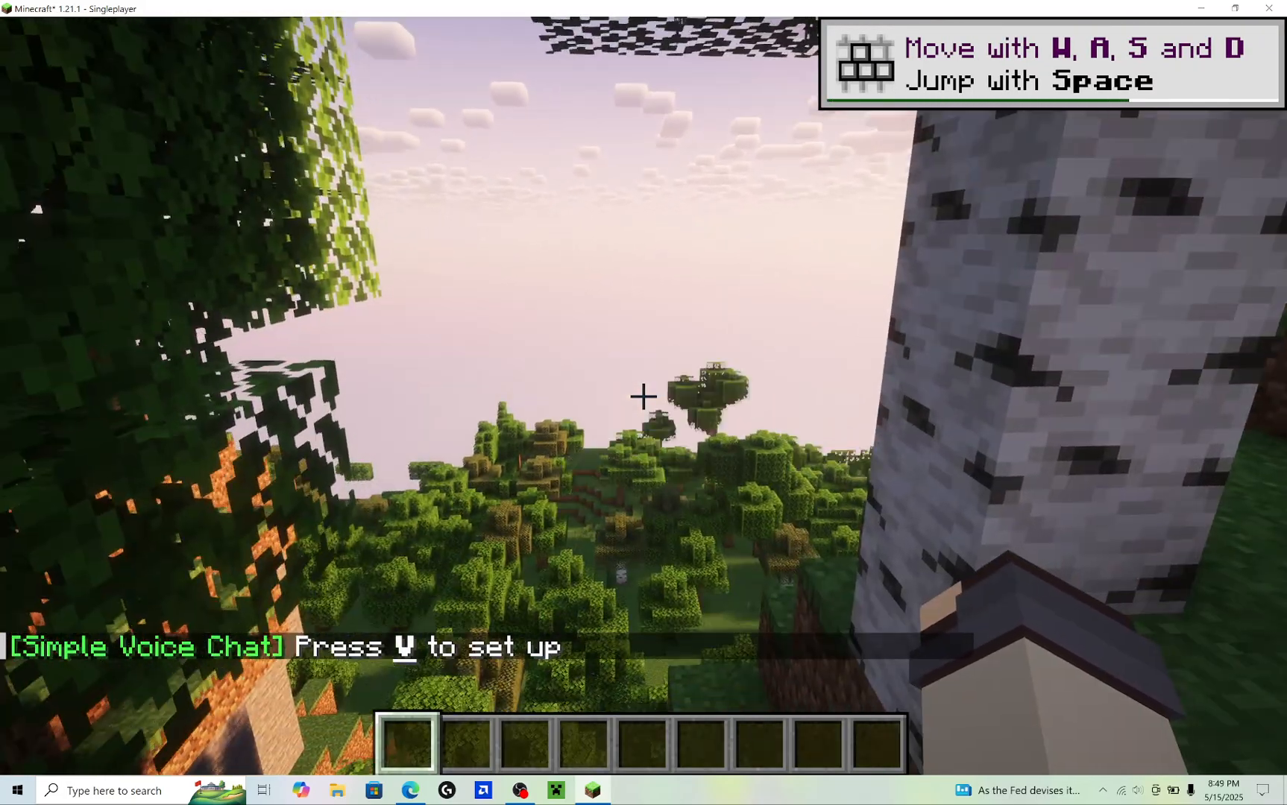
# Set the profile of the ComplementaryReimagined_r5.5.1.zip shader pack to Potato and apply it
pyautogui.press('Escape')
pyautogui.click(547, 451)
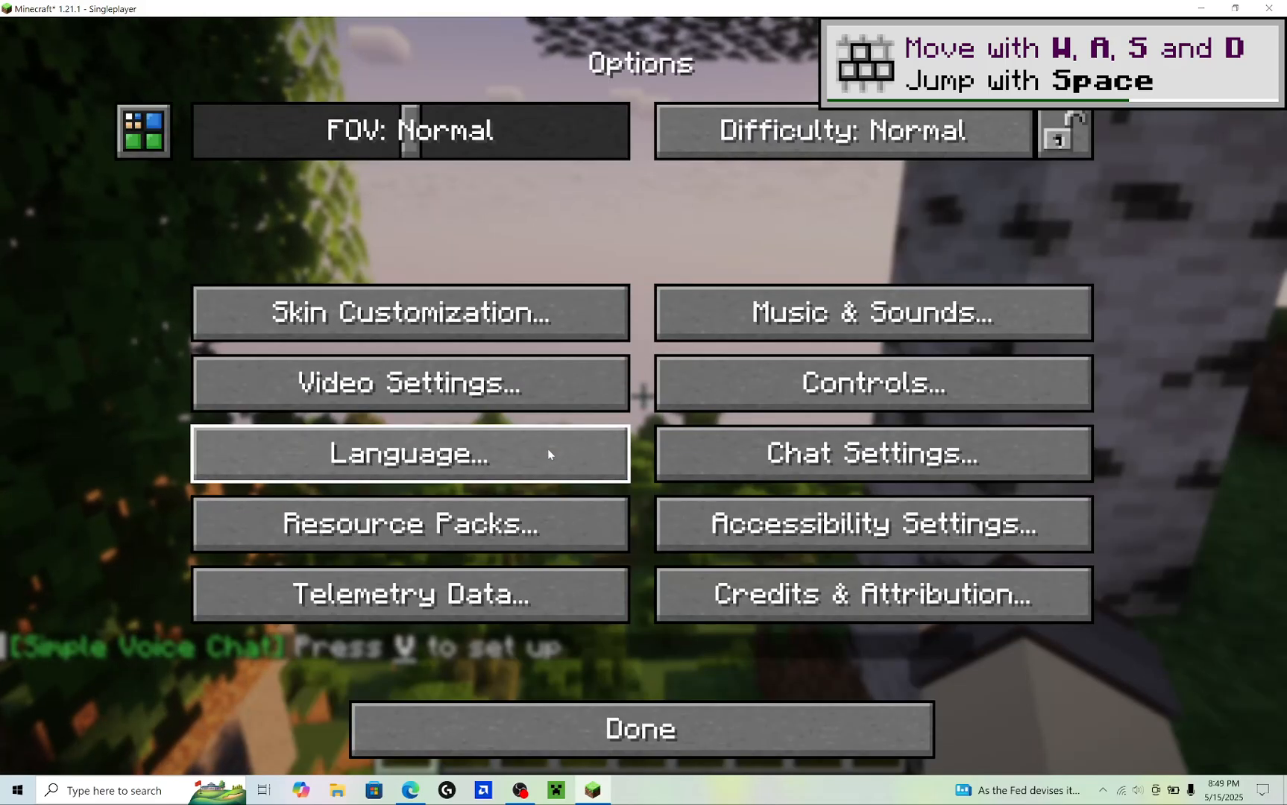
pyautogui.click(430, 390)
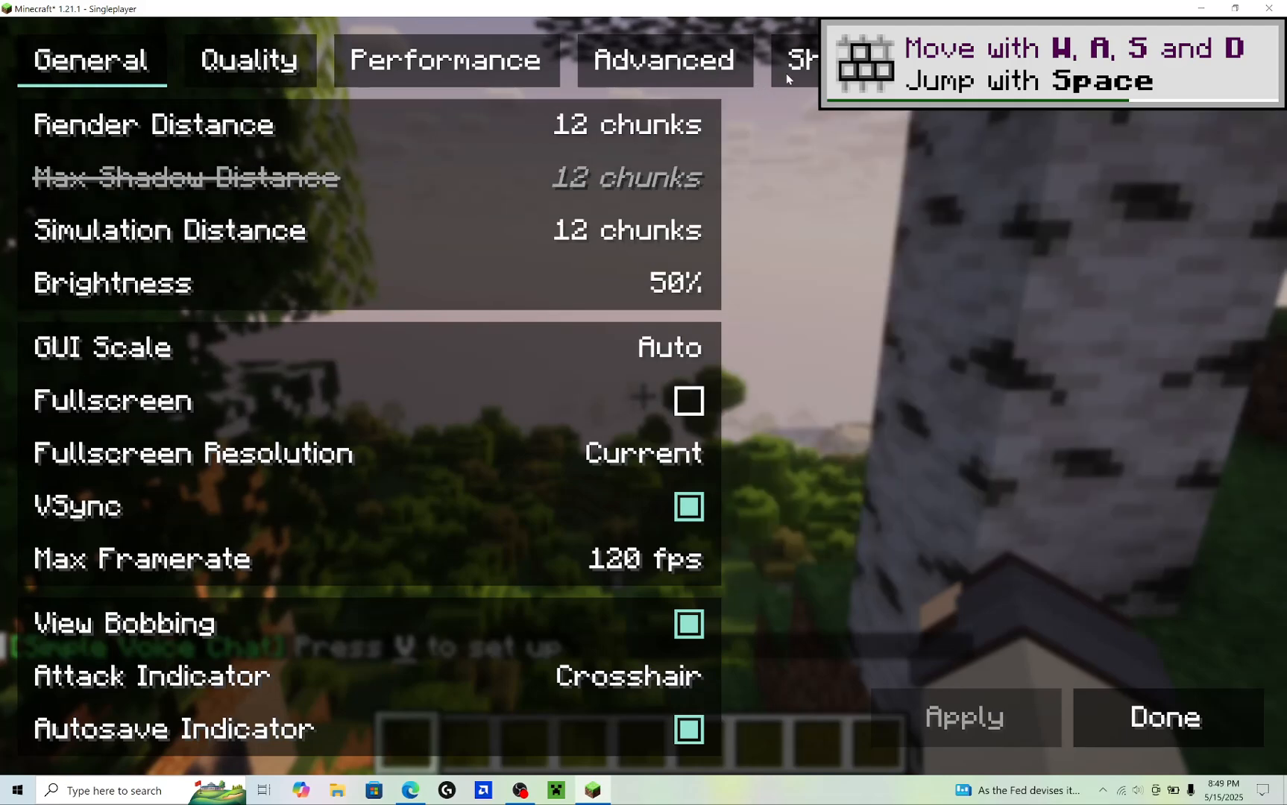
pyautogui.click(786, 73)
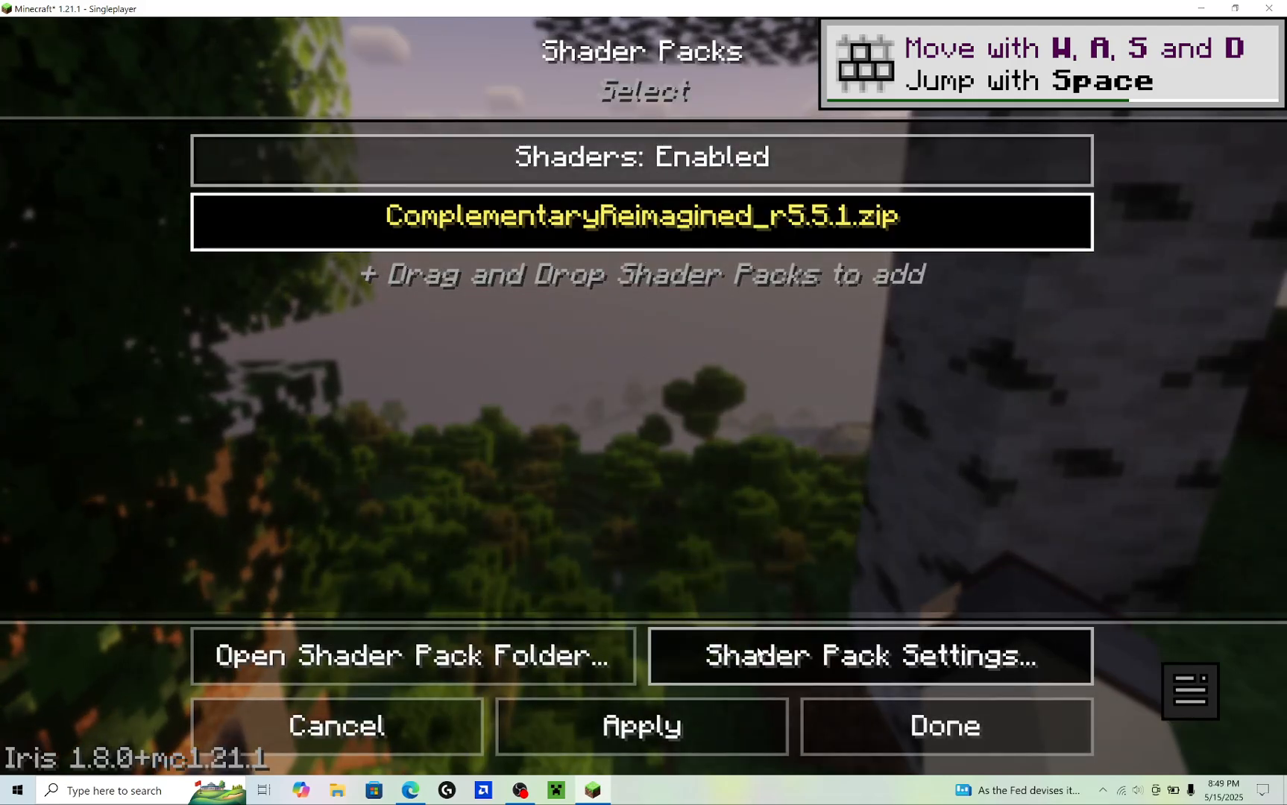
pyautogui.click(675, 655)
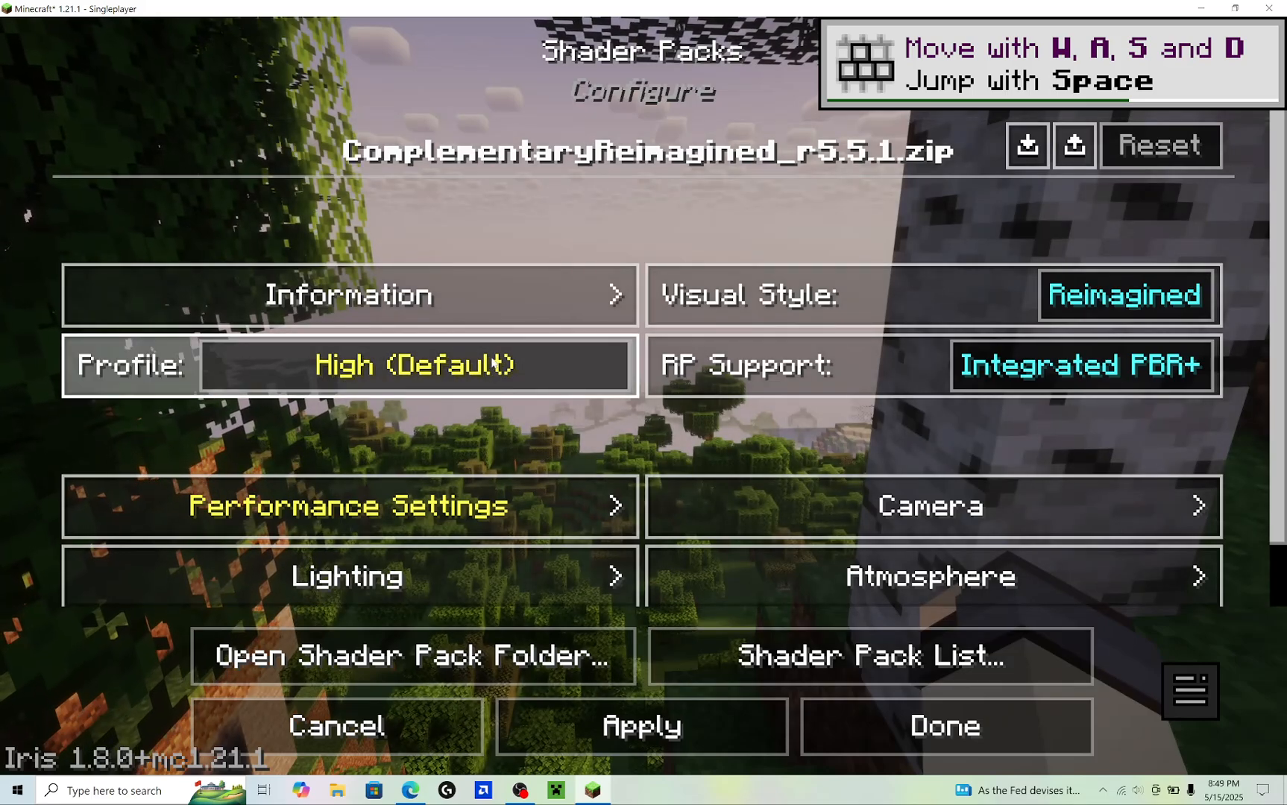
pyautogui.click(495, 365)
pyautogui.click(493, 363)
pyautogui.click(492, 363)
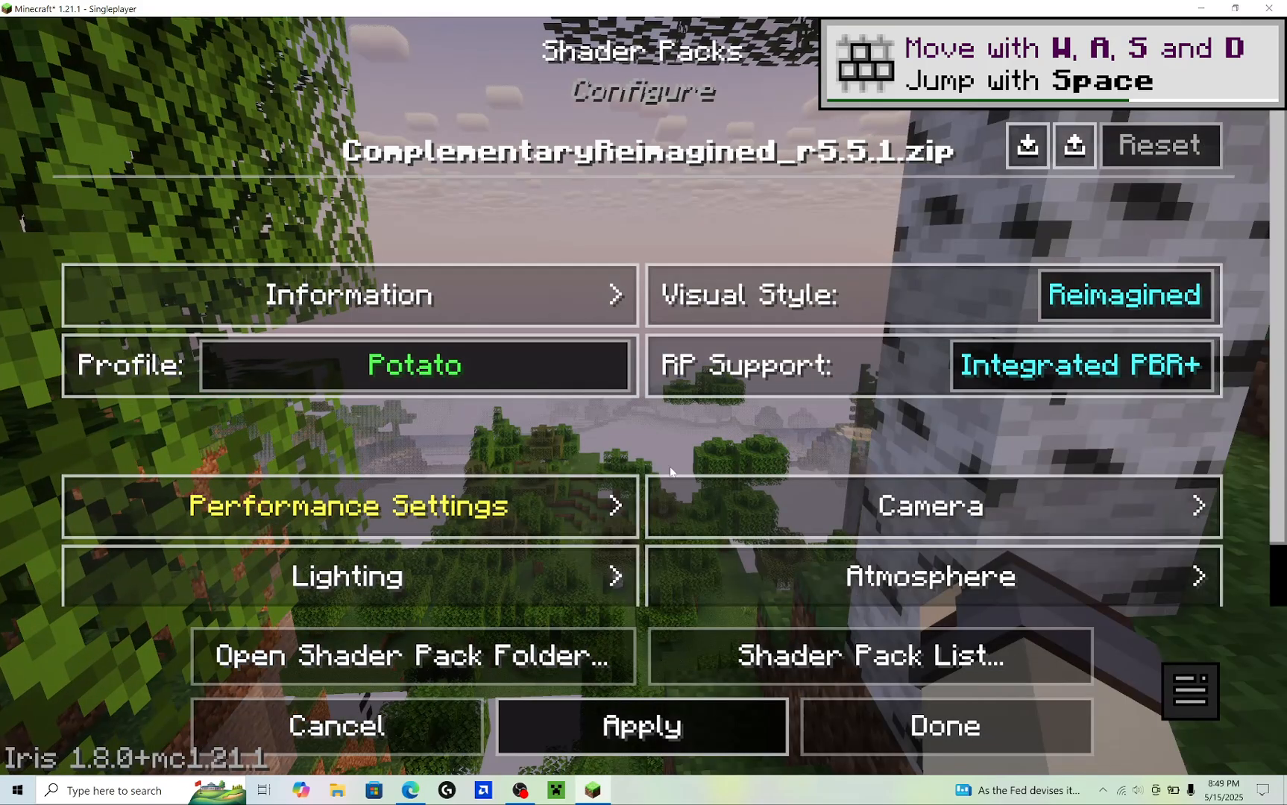
# Turn on Night Nebulae in the shader pack's Atmosphere settings, apply the change, and leave the shader settings
pyautogui.scroll(-2, 804, 514)
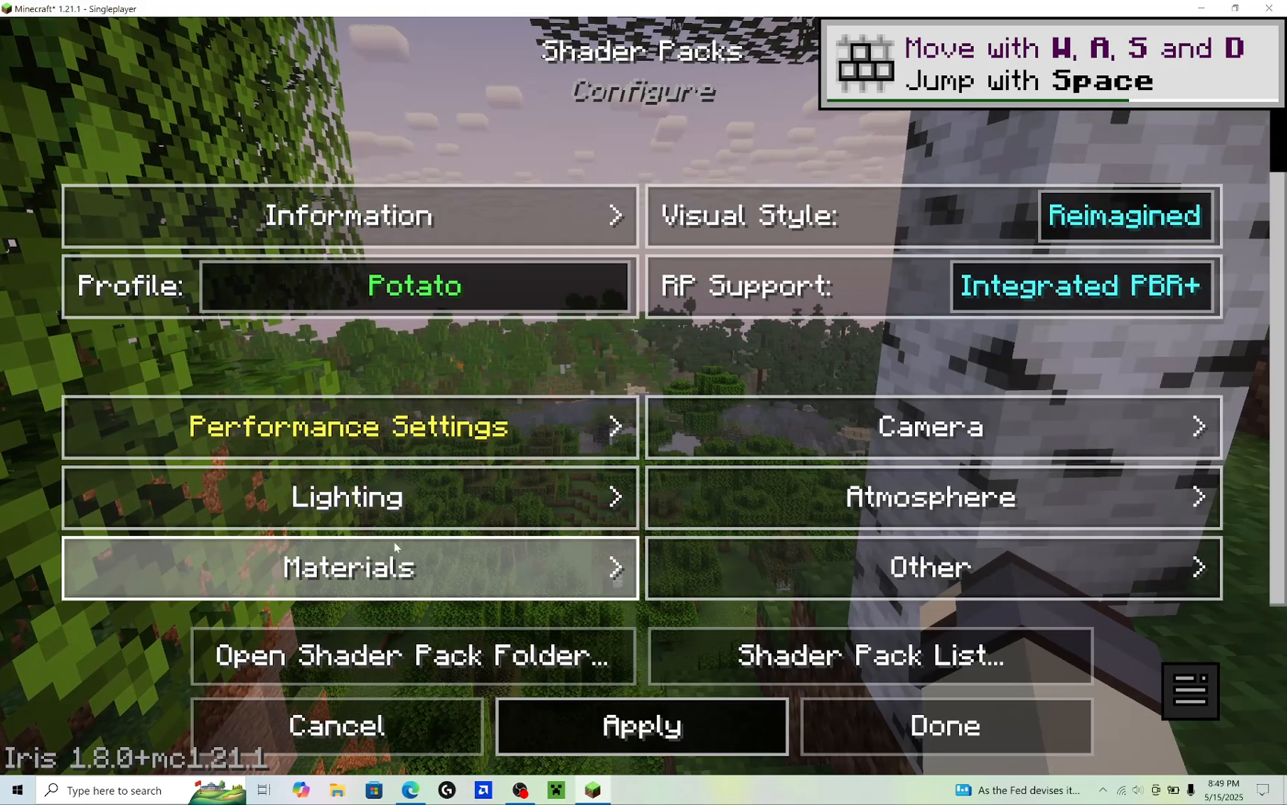
pyautogui.click(871, 513)
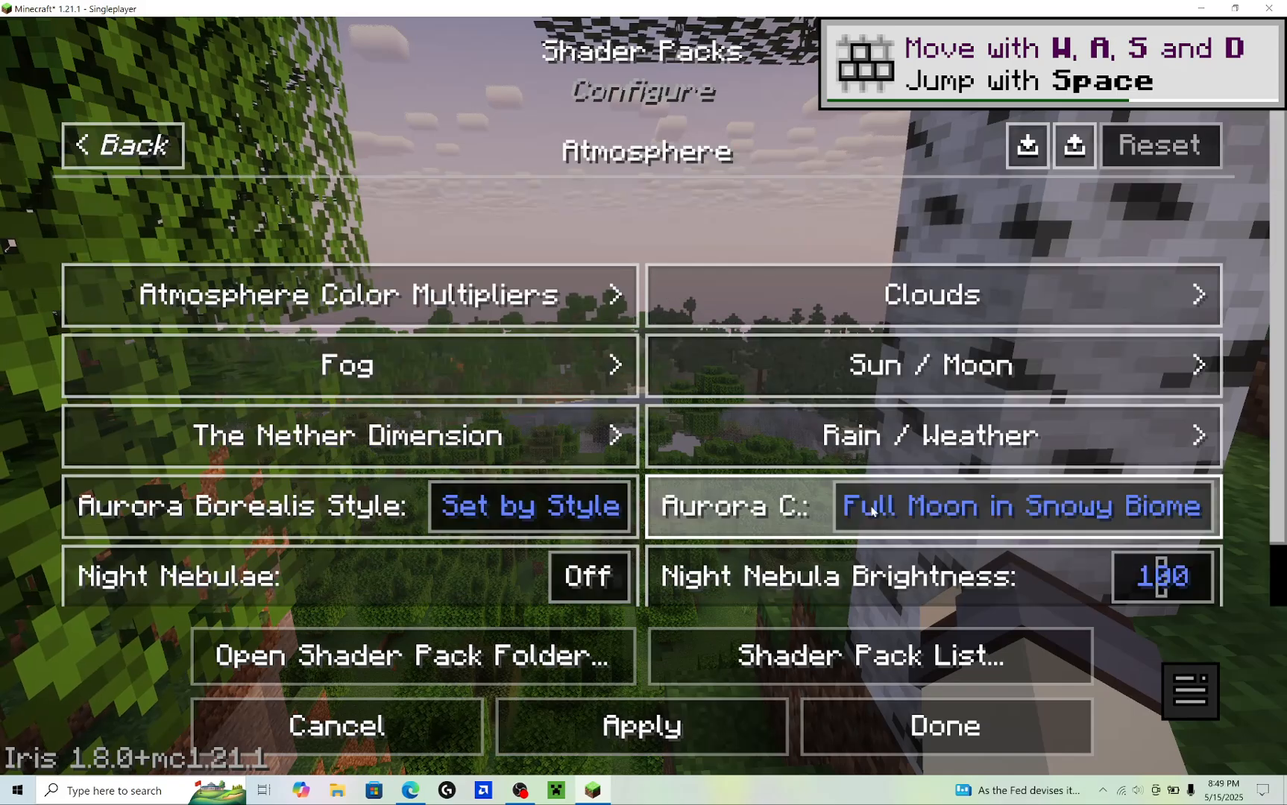
pyautogui.scroll(-2, 312, 510)
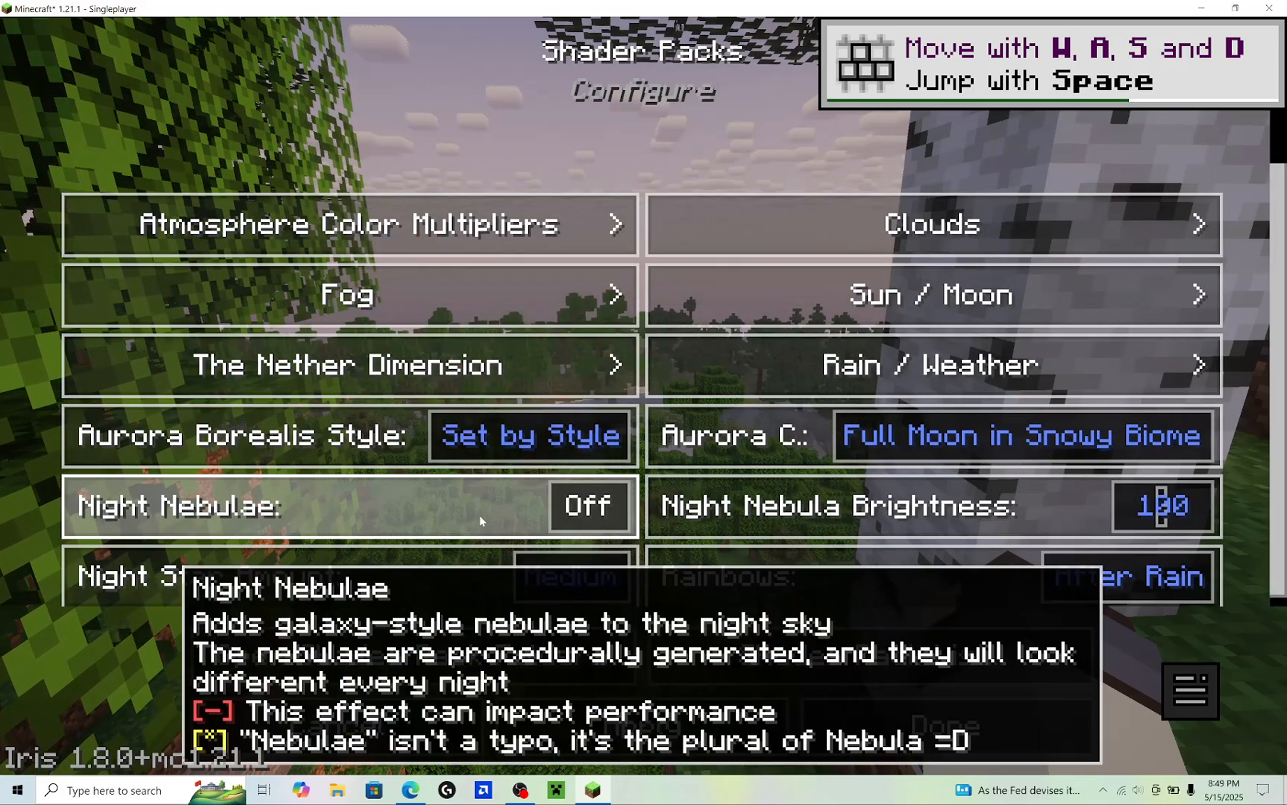
pyautogui.scroll(-1, 576, 516)
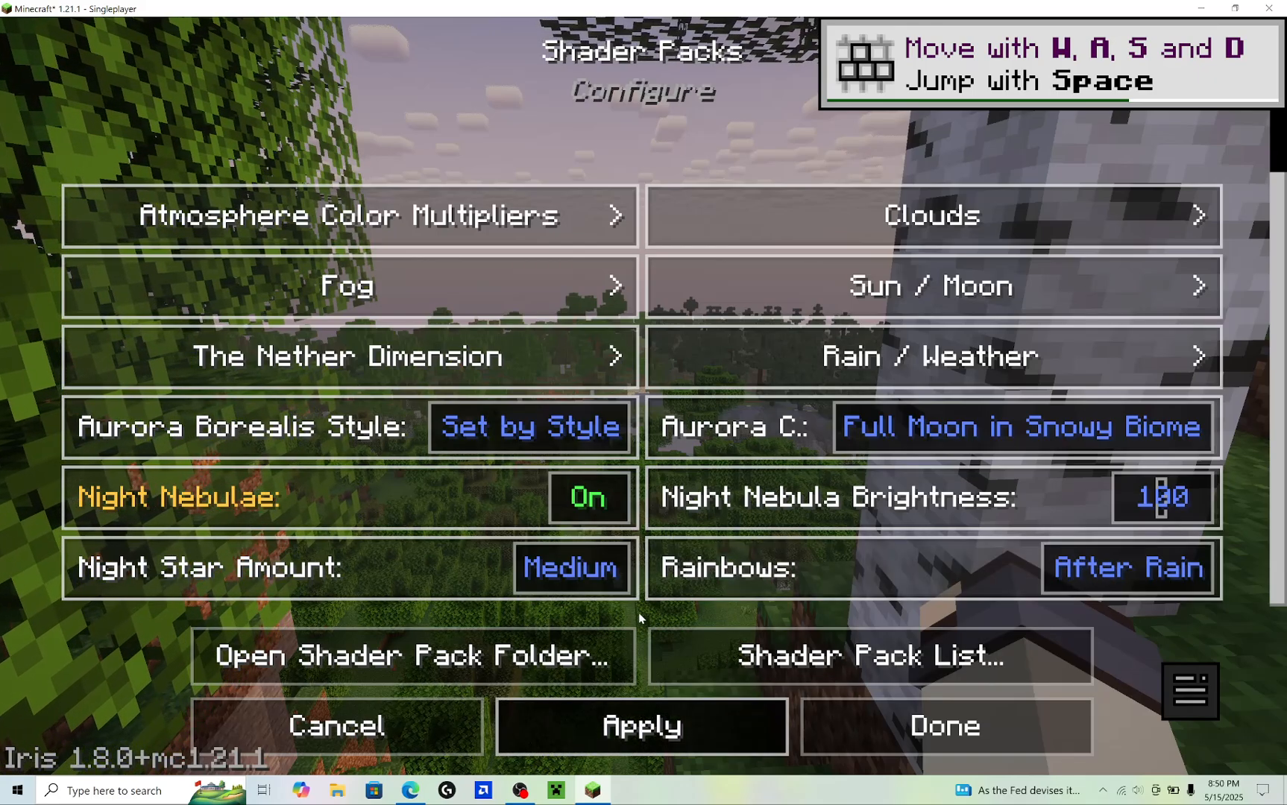
pyautogui.scroll(2, 640, 609)
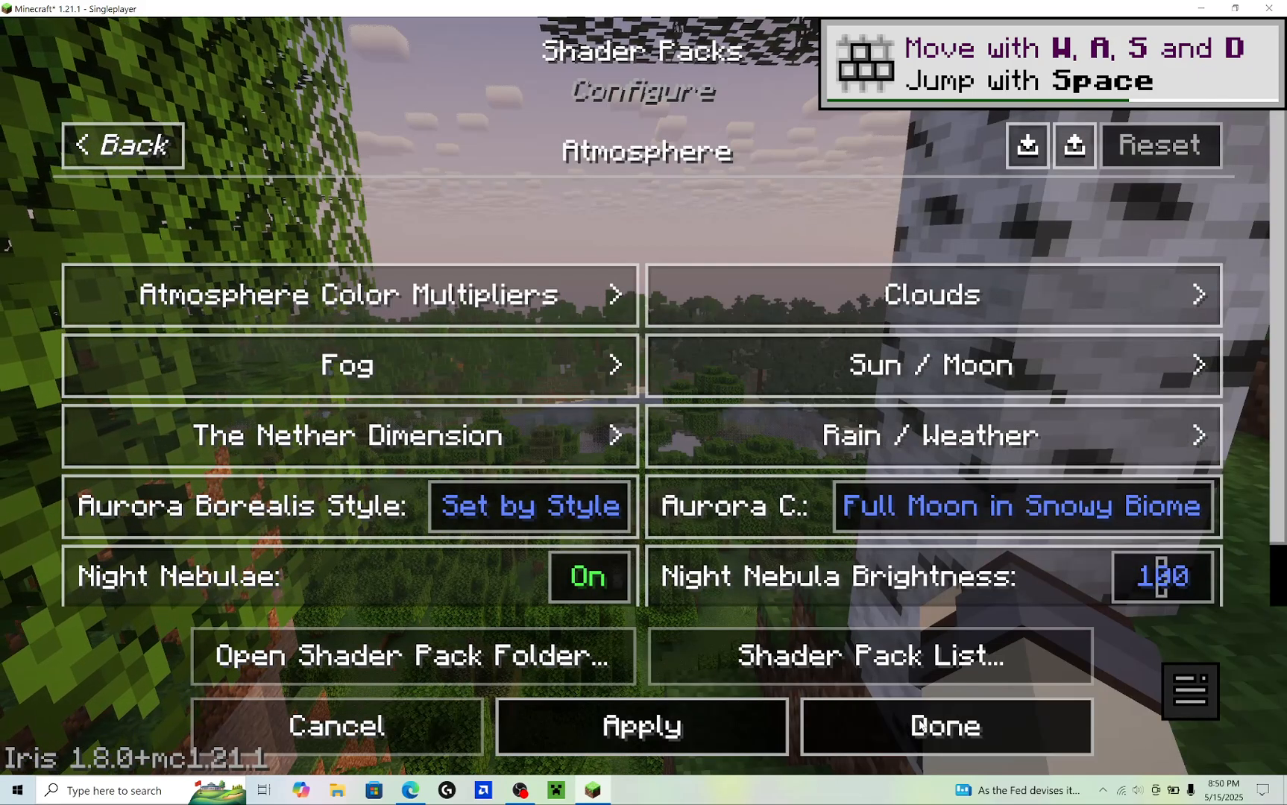
pyautogui.click(895, 721)
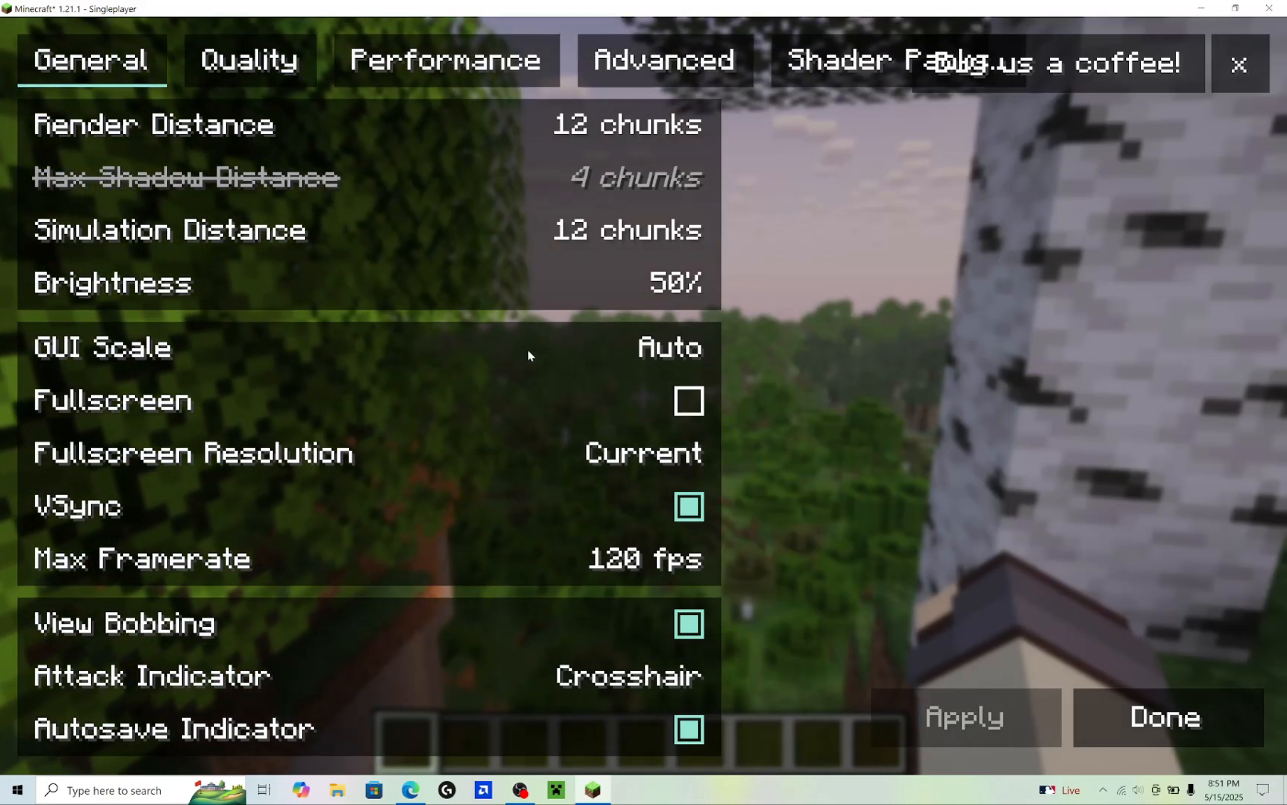
# Set the GUI Scale to 4x in the general video settings and return to the game options
pyautogui.moveTo(391, 367)
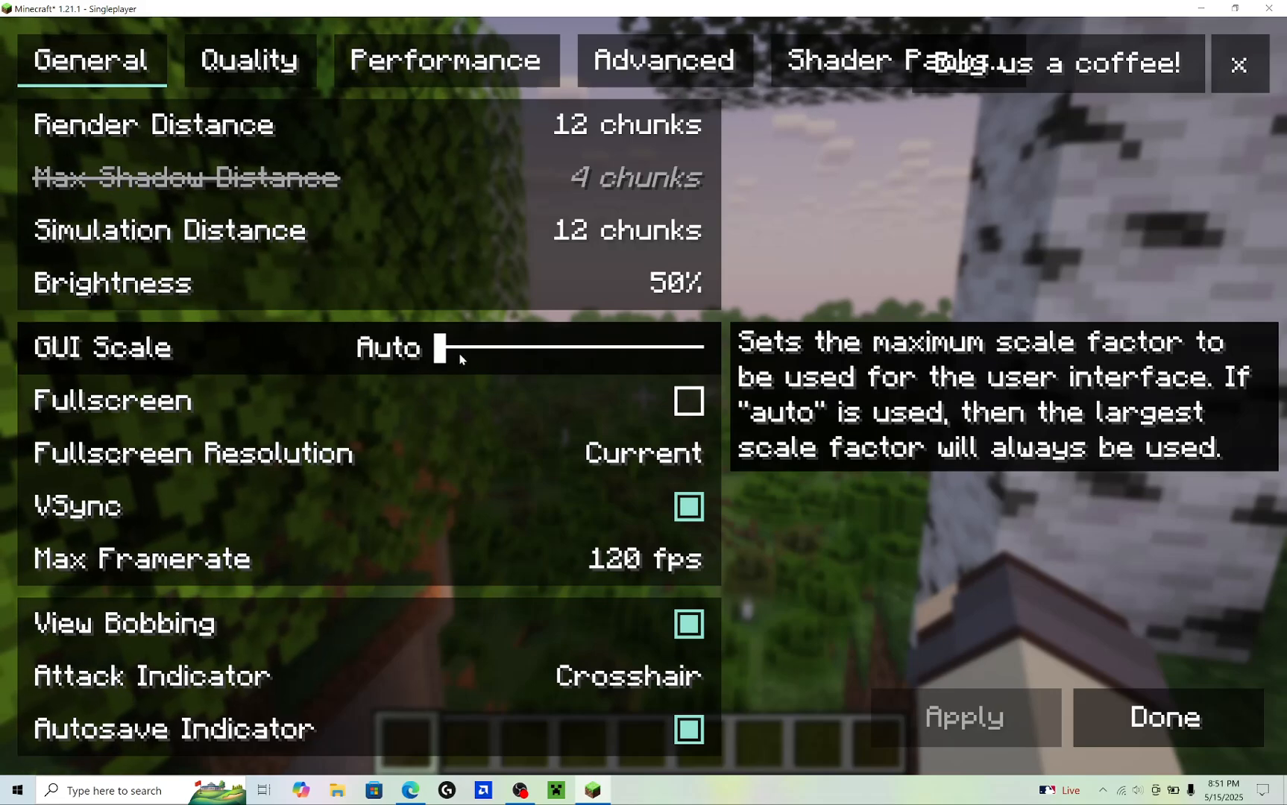
pyautogui.moveTo(442, 357); pyautogui.dragTo(571, 352)
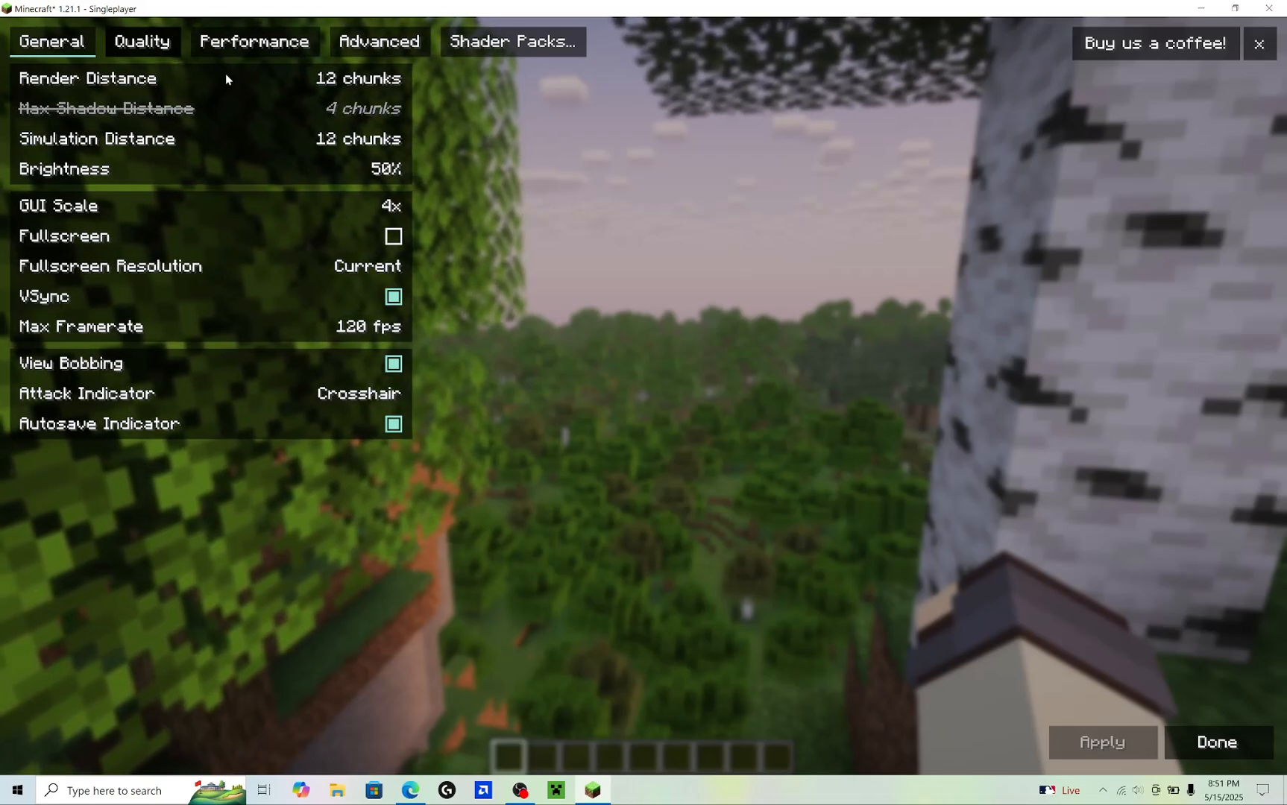
pyautogui.click(1217, 742)
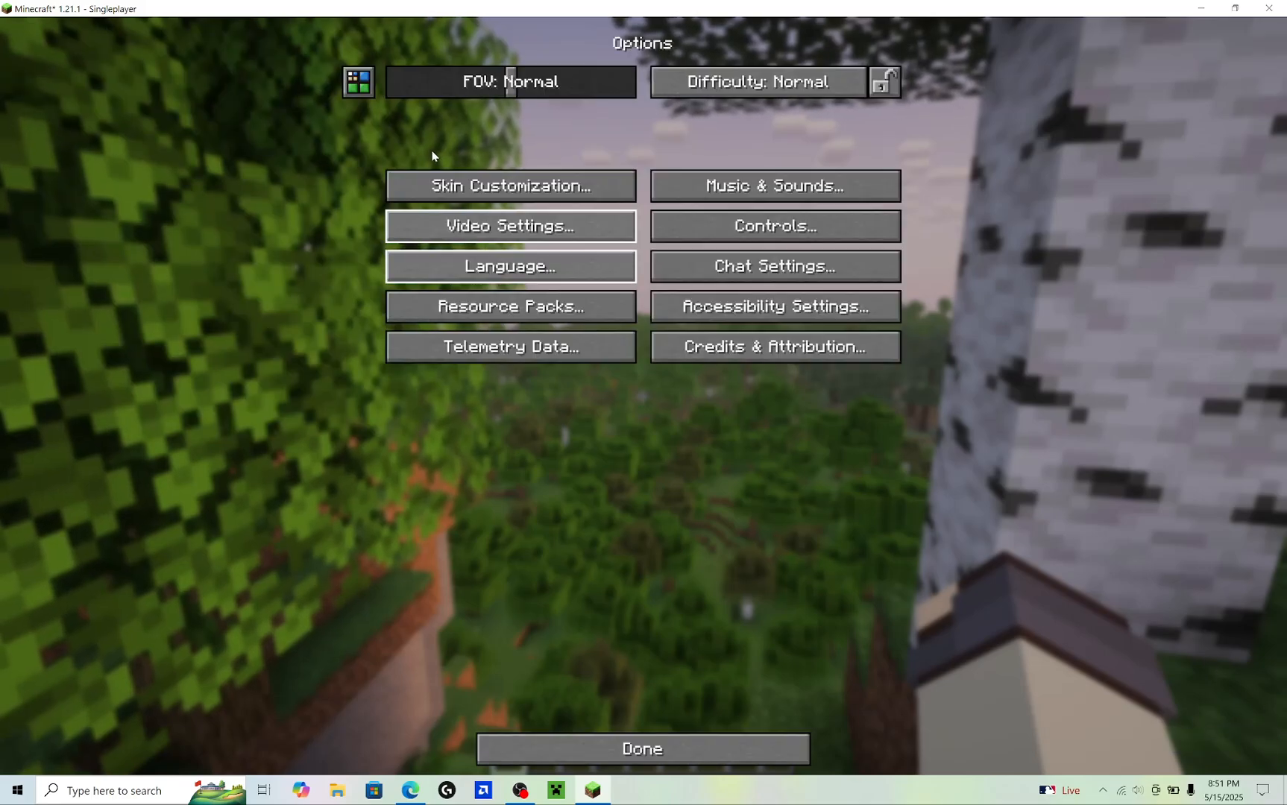
# In the Distant Horizons config, try an LOD Chunk Render Distance Radius of 64, set it to 128, and return to the game
pyautogui.click(361, 93)
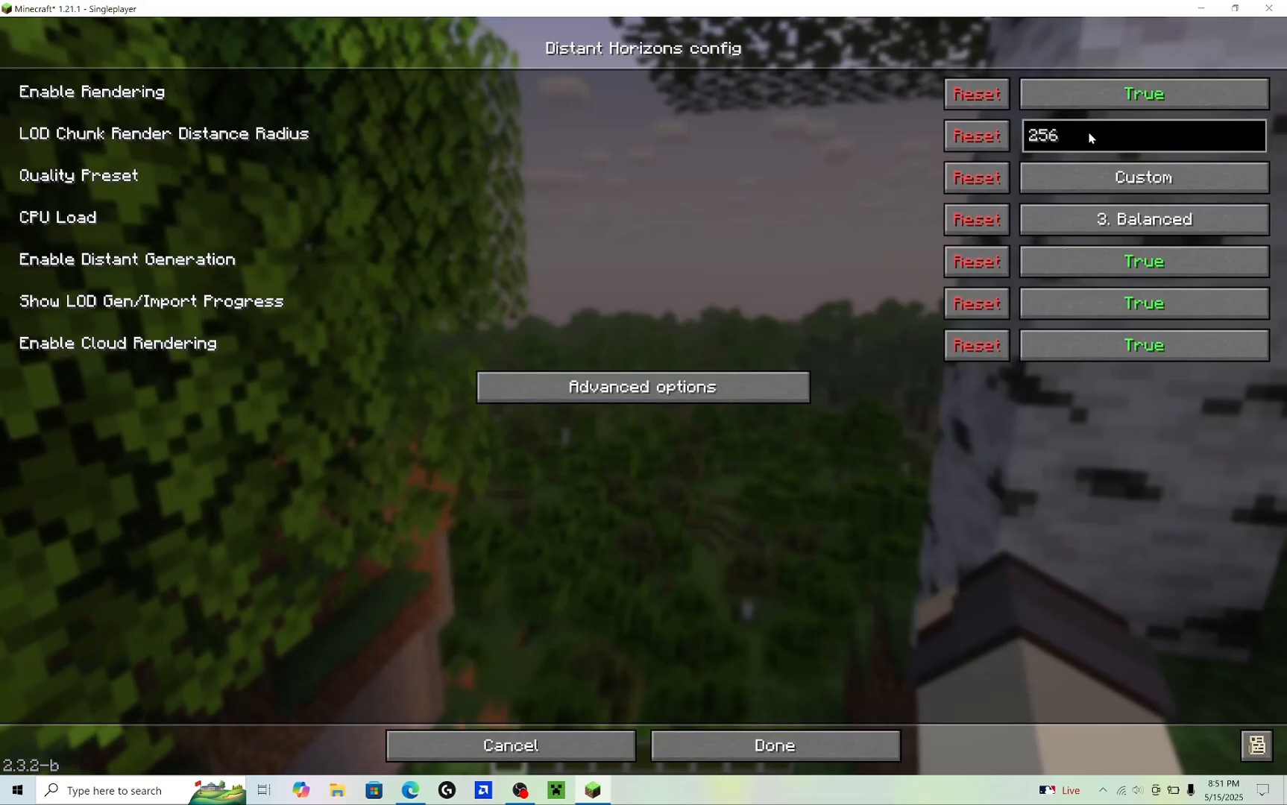
pyautogui.click(757, 744)
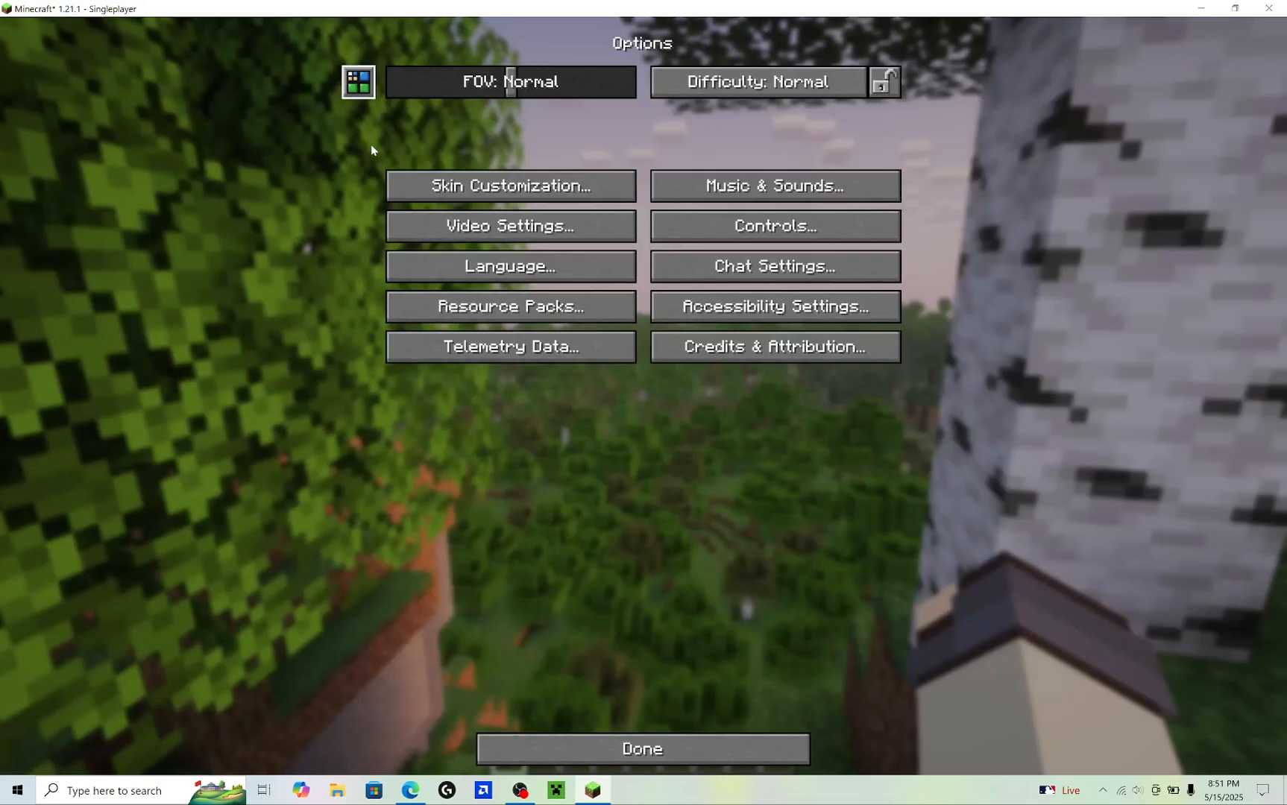
pyautogui.click(358, 87)
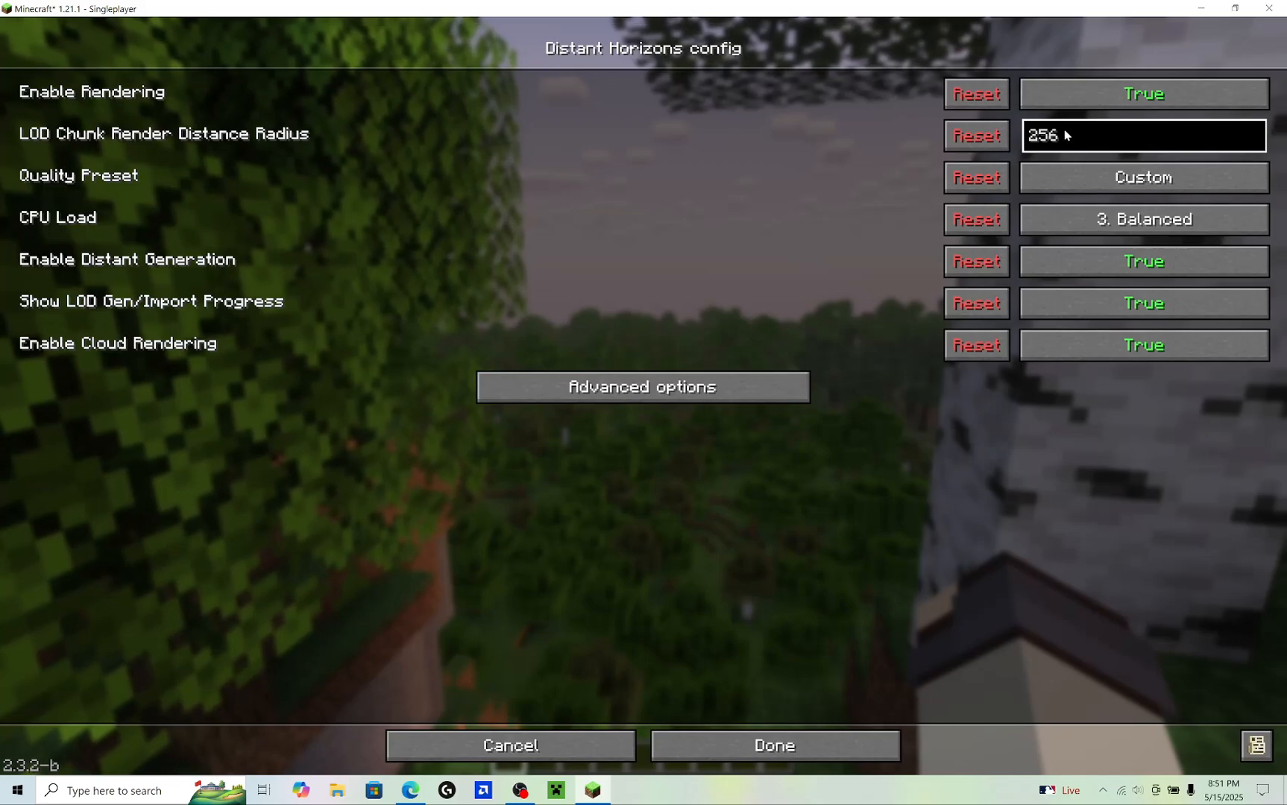
pyautogui.press('BackSpace')
pyautogui.press('BackSpace')
pyautogui.press('BackSpace')
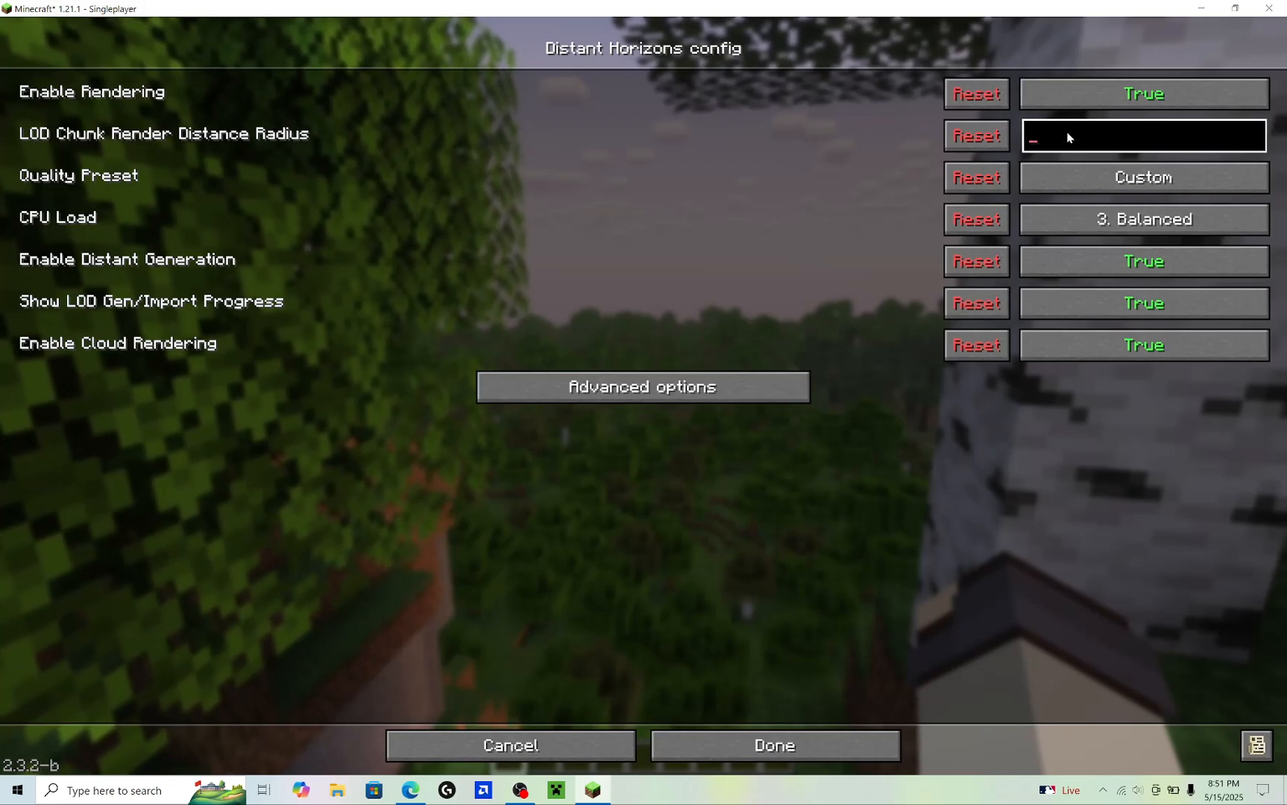
pyautogui.write('64')
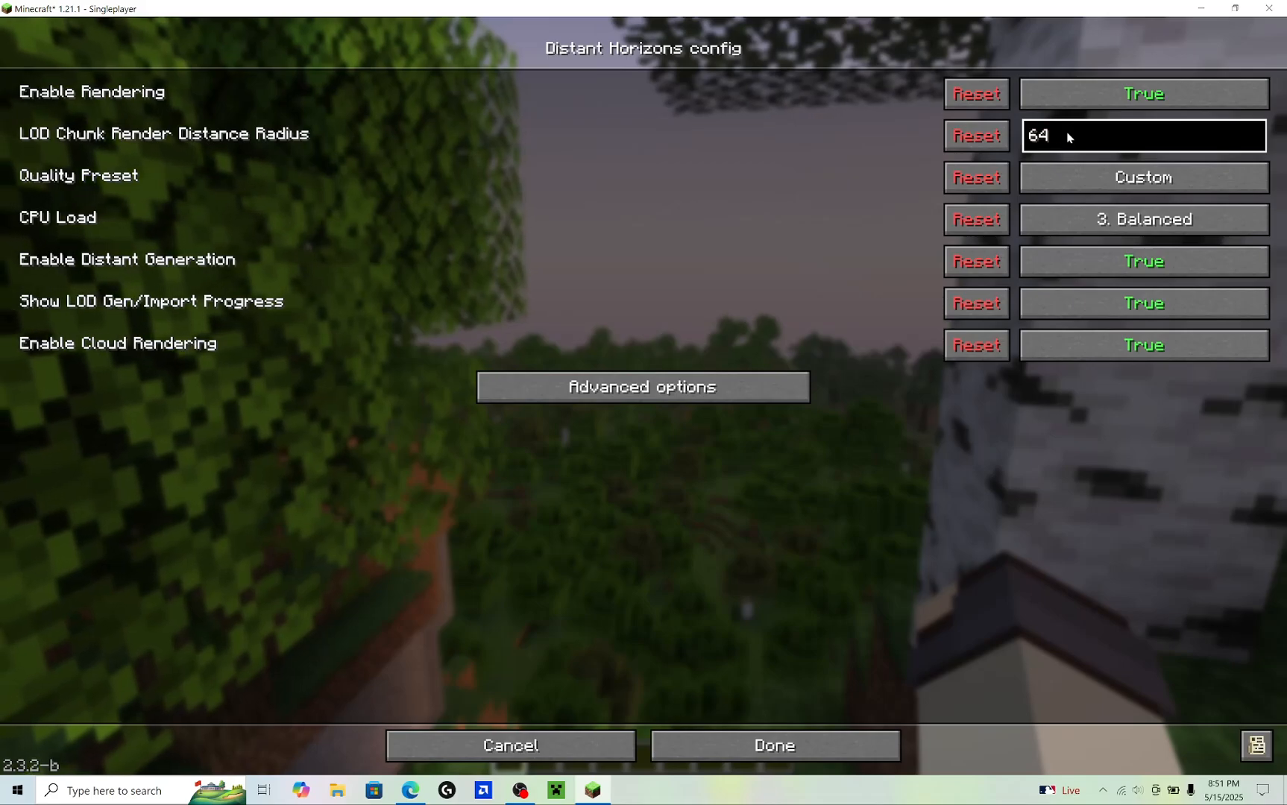
pyautogui.write('128')
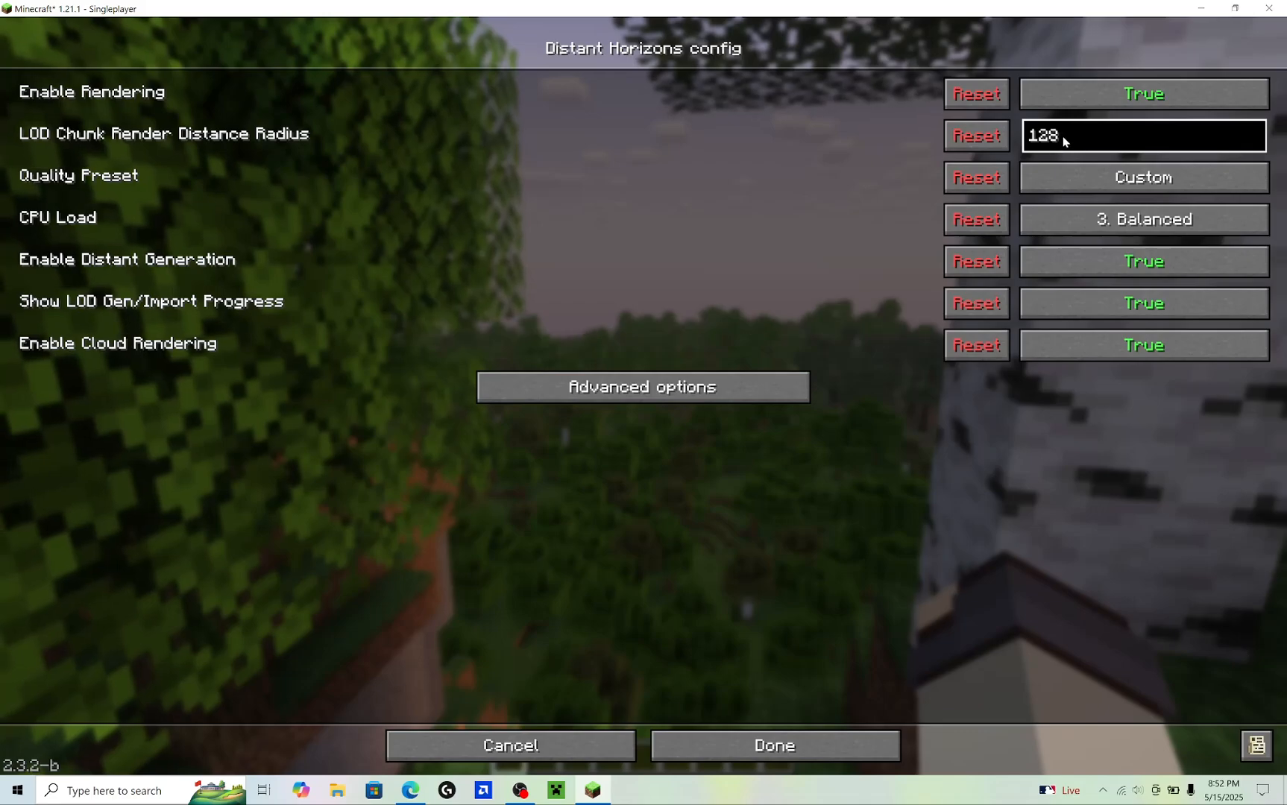
pyautogui.click(754, 750)
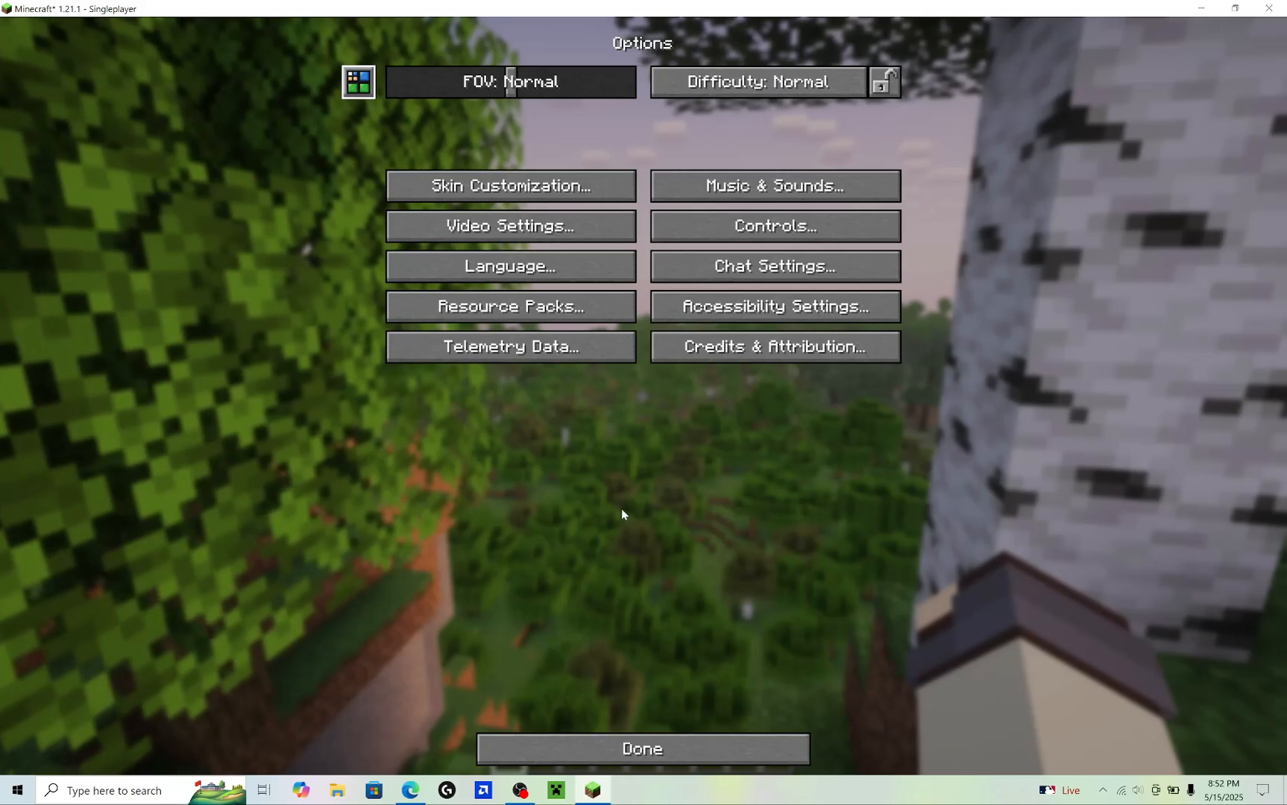
pyautogui.click(634, 753)
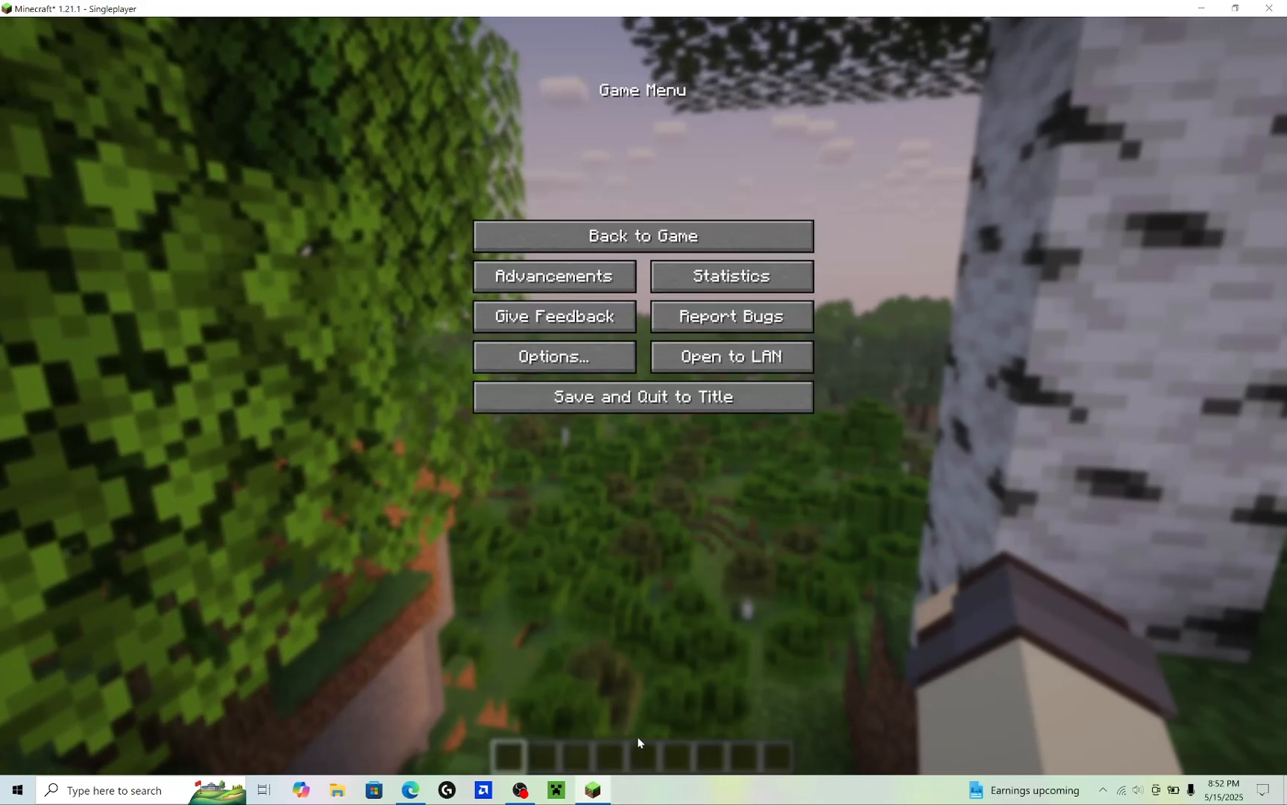
pyautogui.click(646, 233)
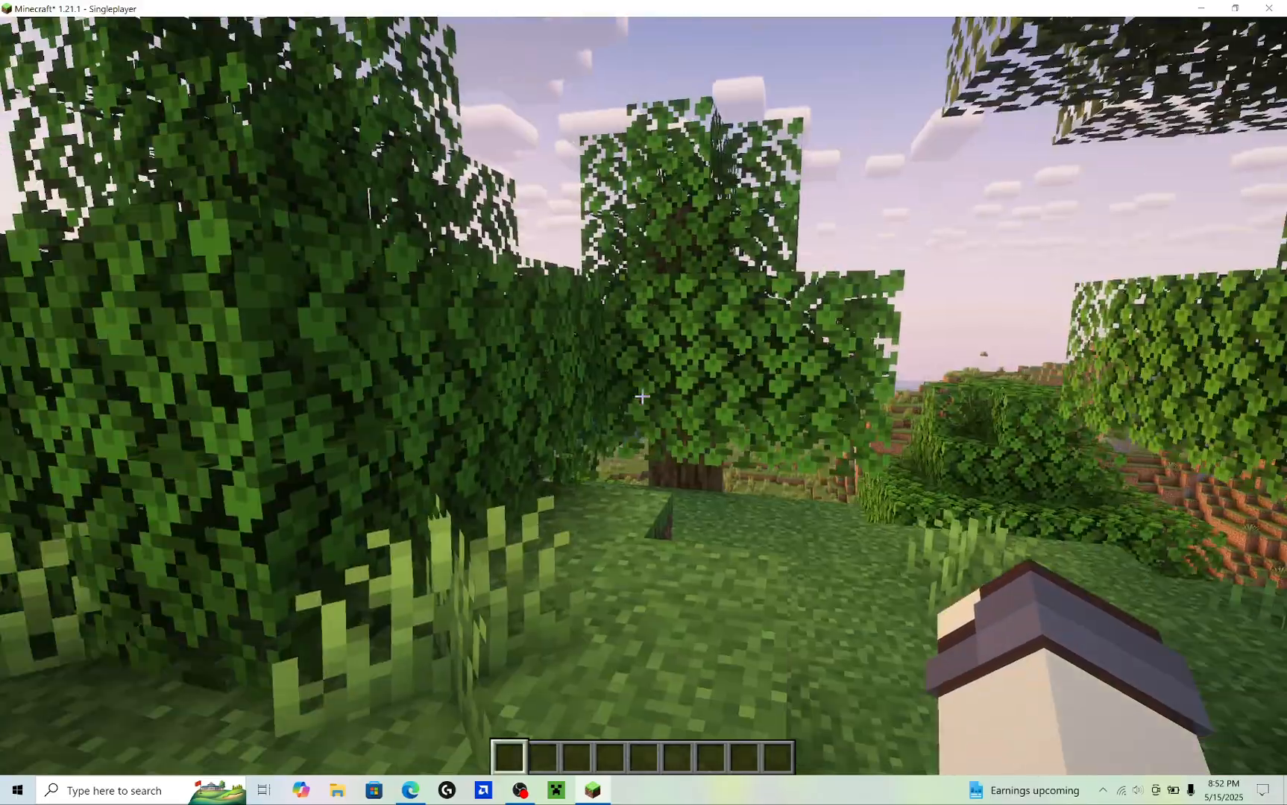
# Walk forward and check the frame rate in the debug overlay with the shader pack enabled
pyautogui.press('w')
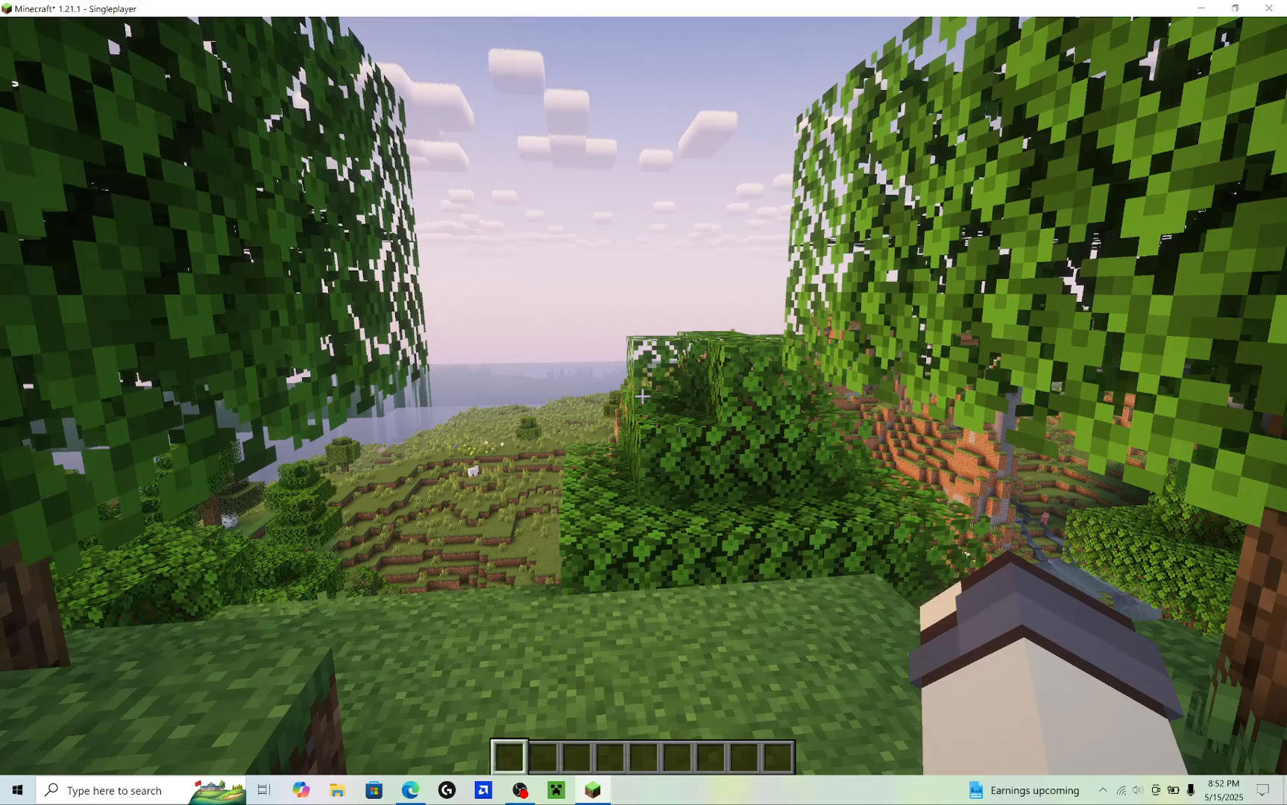
pyautogui.press('F3')
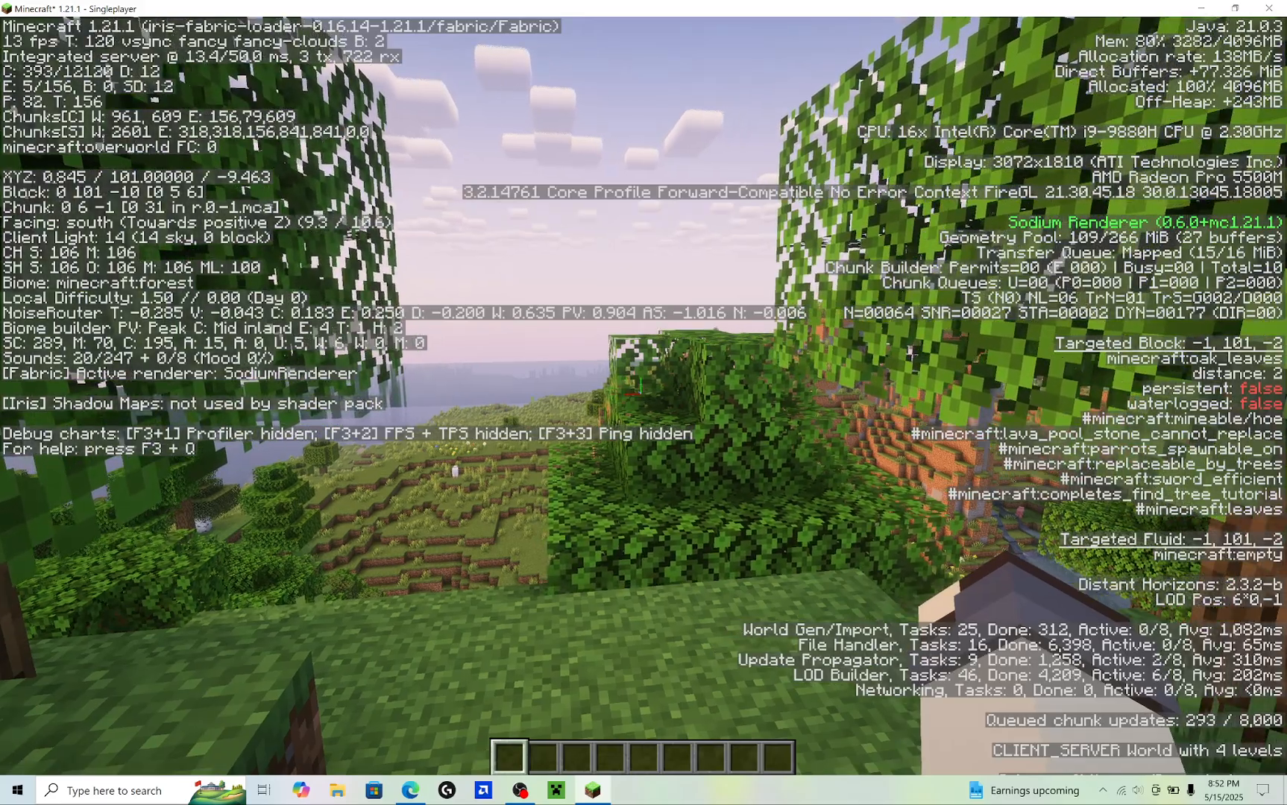
pyautogui.moveTo(640, 387)
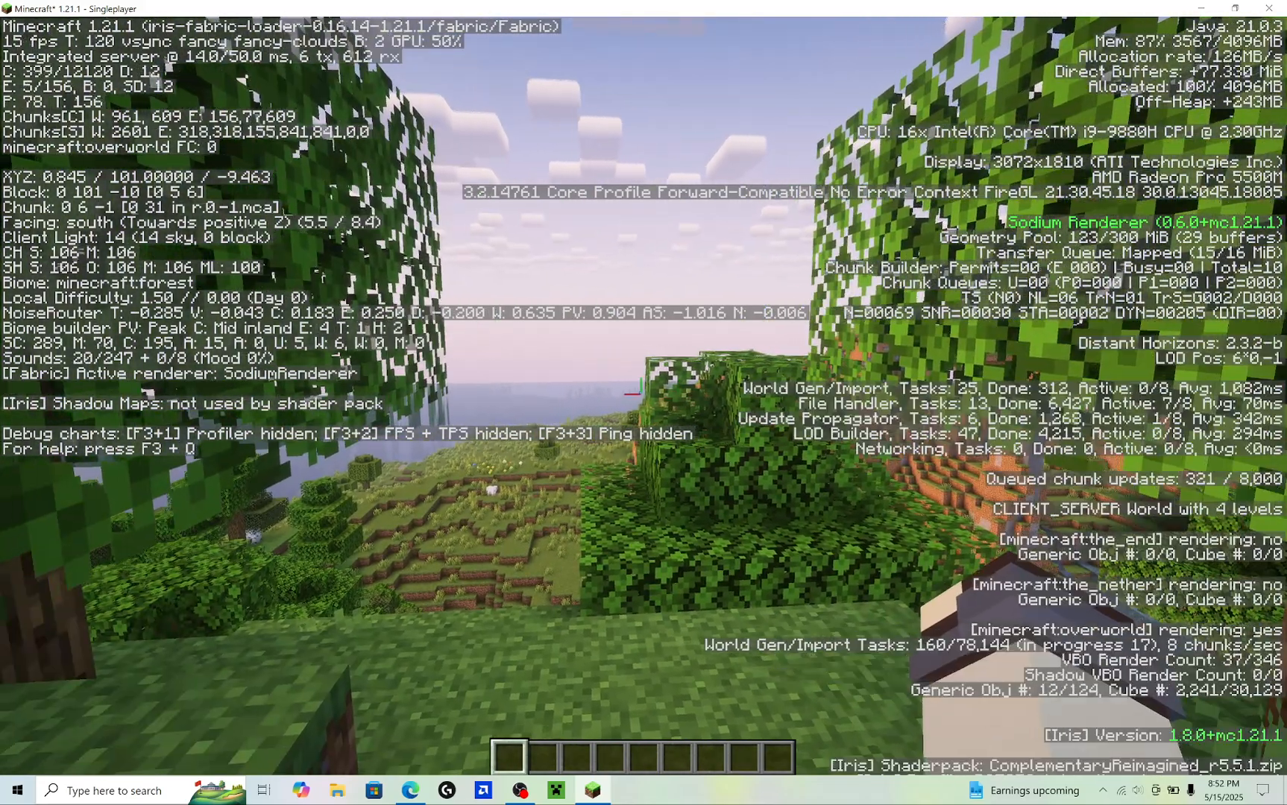
pyautogui.press('F3')
# Disable shaders in the Shader Packs settings, apply the change, and return to the game
pyautogui.press('Escape')
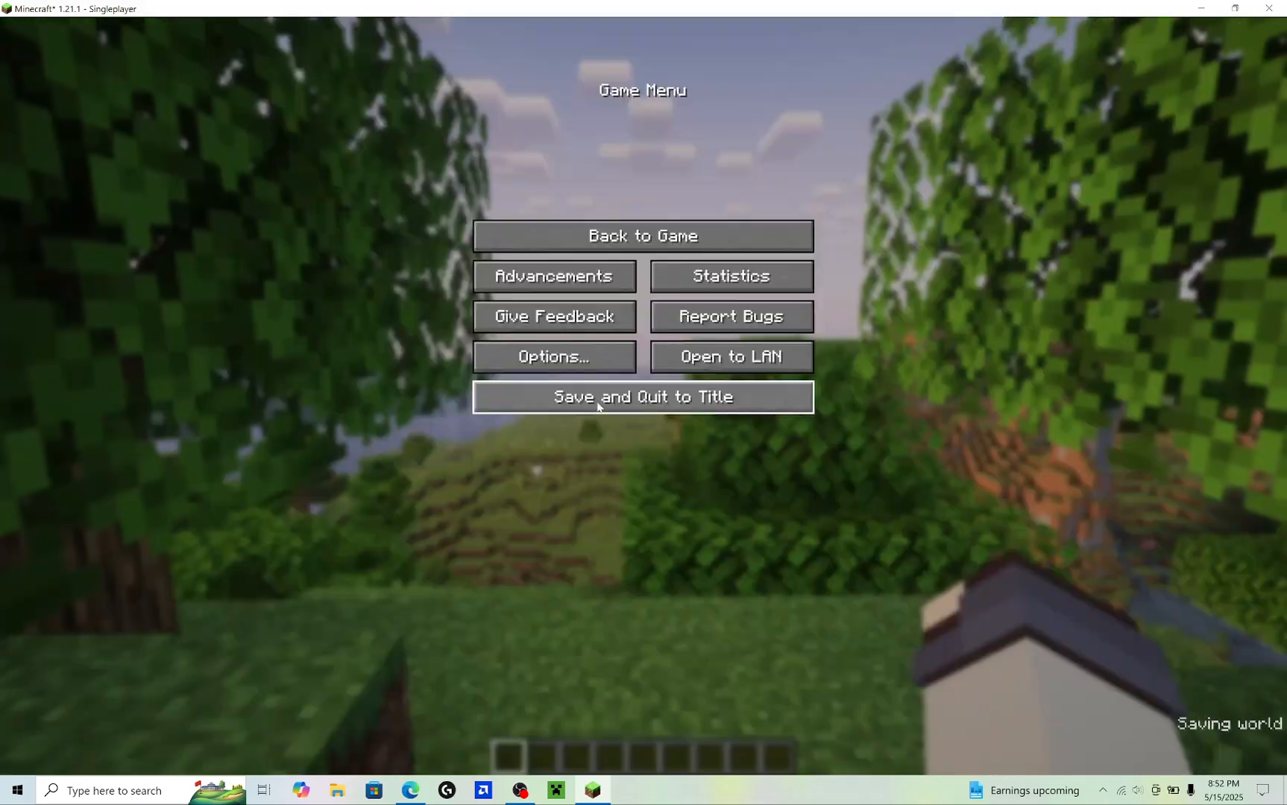
pyautogui.click(578, 367)
pyautogui.click(507, 224)
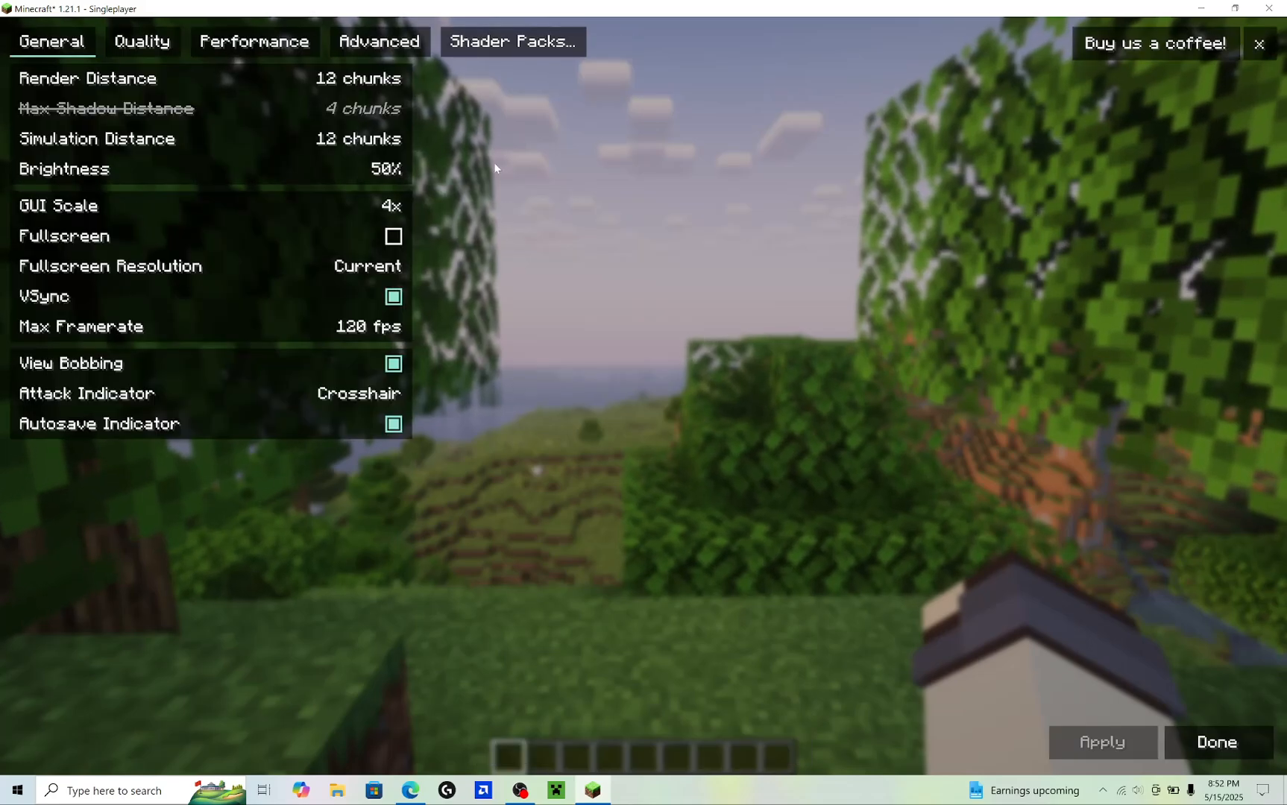
pyautogui.click(483, 41)
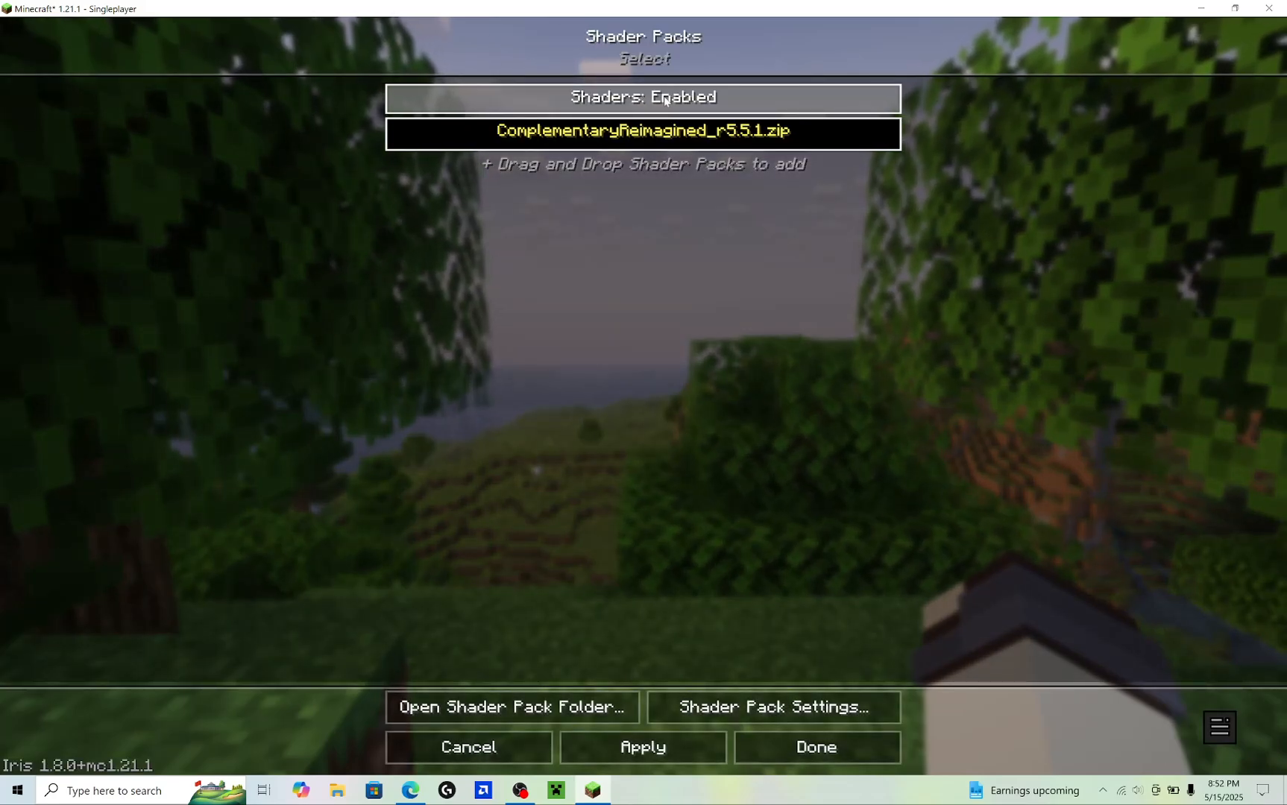
pyautogui.click(643, 97)
pyautogui.click(643, 747)
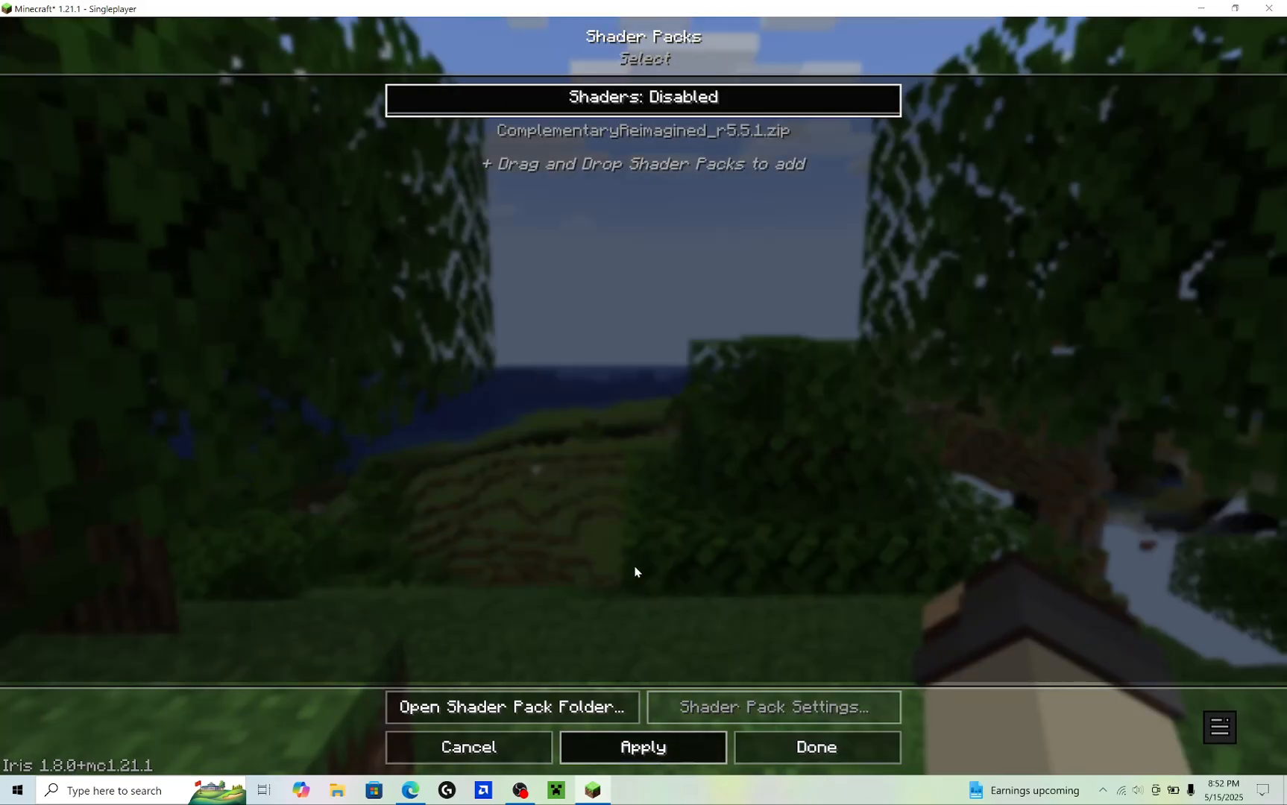
pyautogui.press('Escape')
pyautogui.press('Escape')
pyautogui.press('Escape')
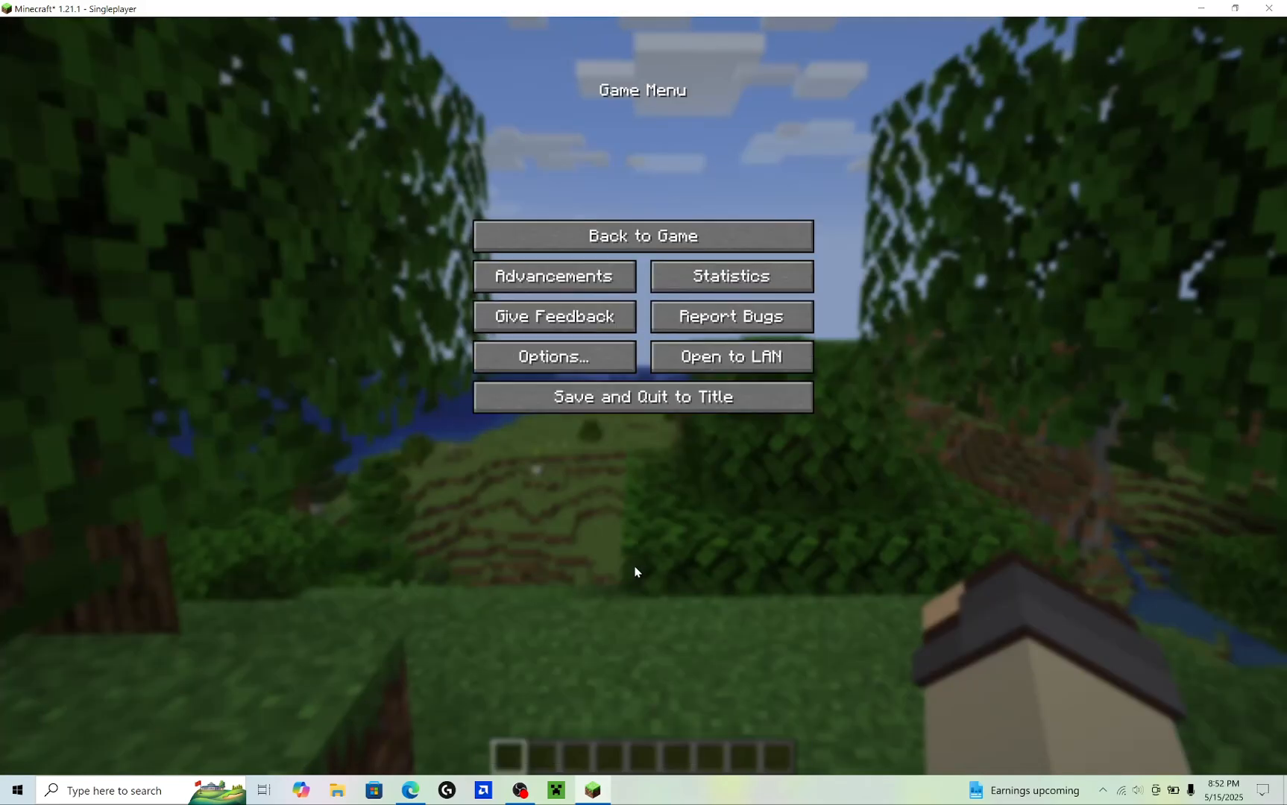
pyautogui.press('Escape')
# Check the frame rate in the debug overlay with shaders disabled, reload the shaders, and move around the world
pyautogui.press('F3')
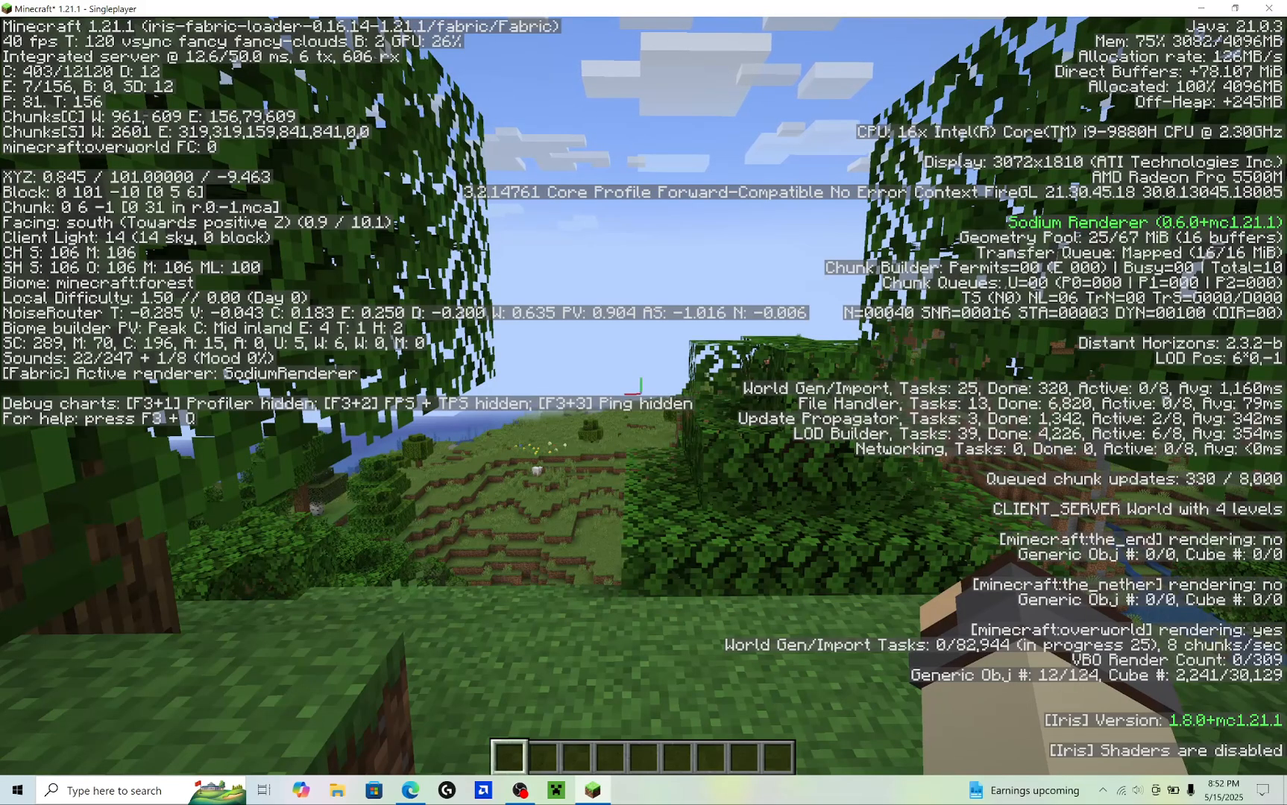
pyautogui.press('r')
pyautogui.press('F3')
pyautogui.press('w')
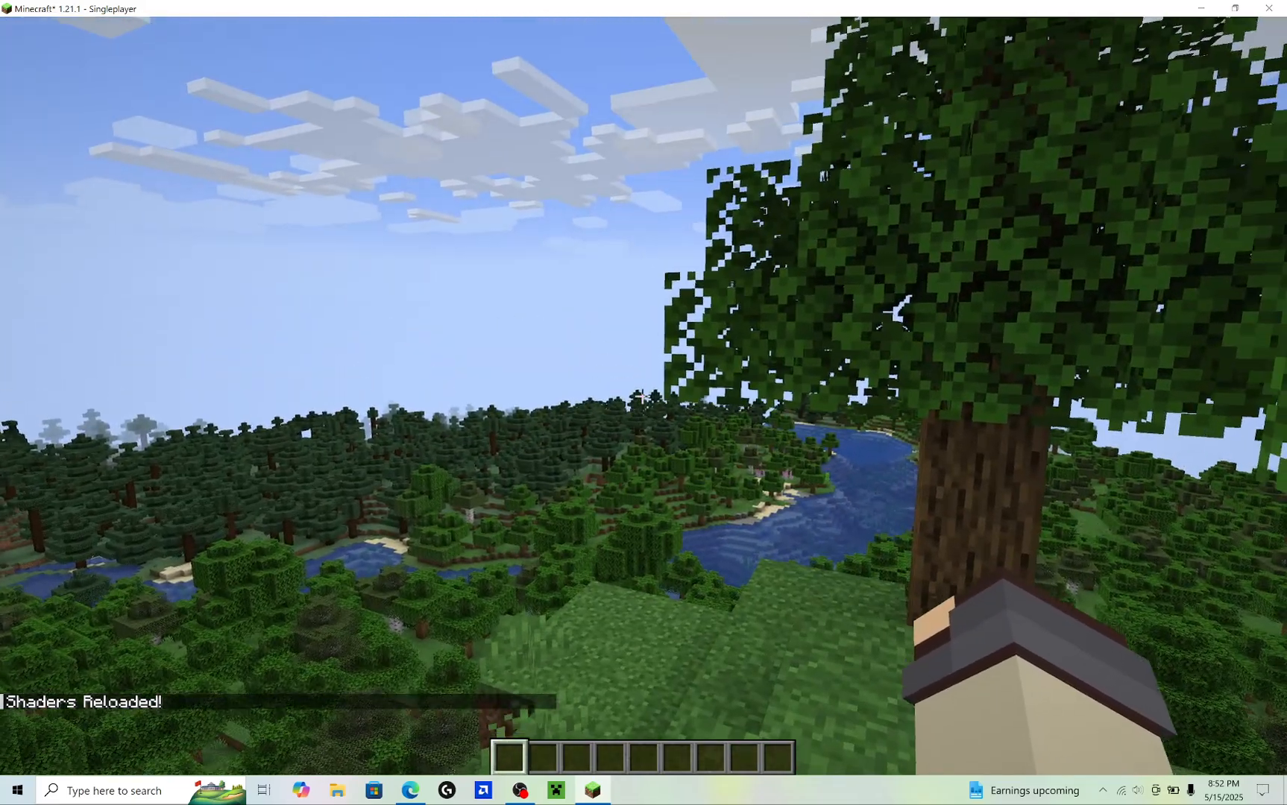
# Bind the Sprint action to R in the key bind settings
pyautogui.press('Escape')
pyautogui.click(545, 363)
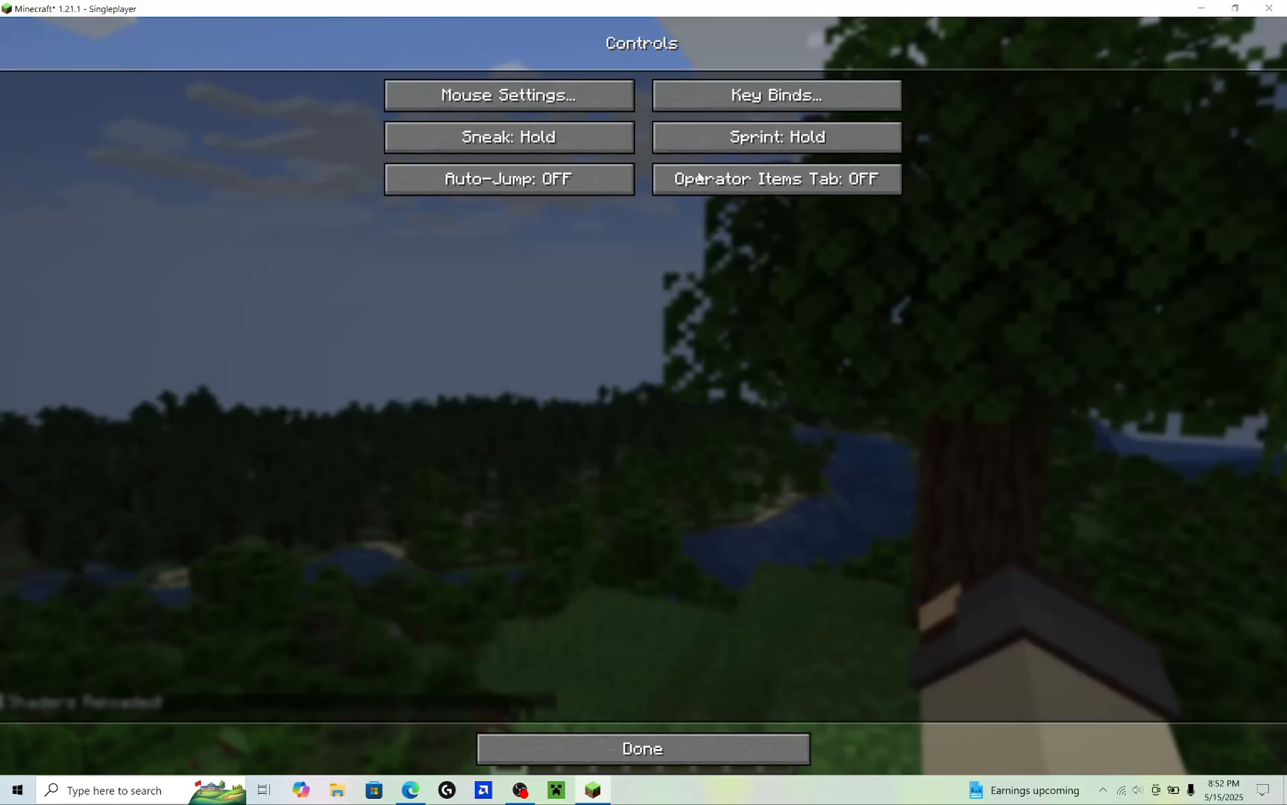
pyautogui.click(697, 225)
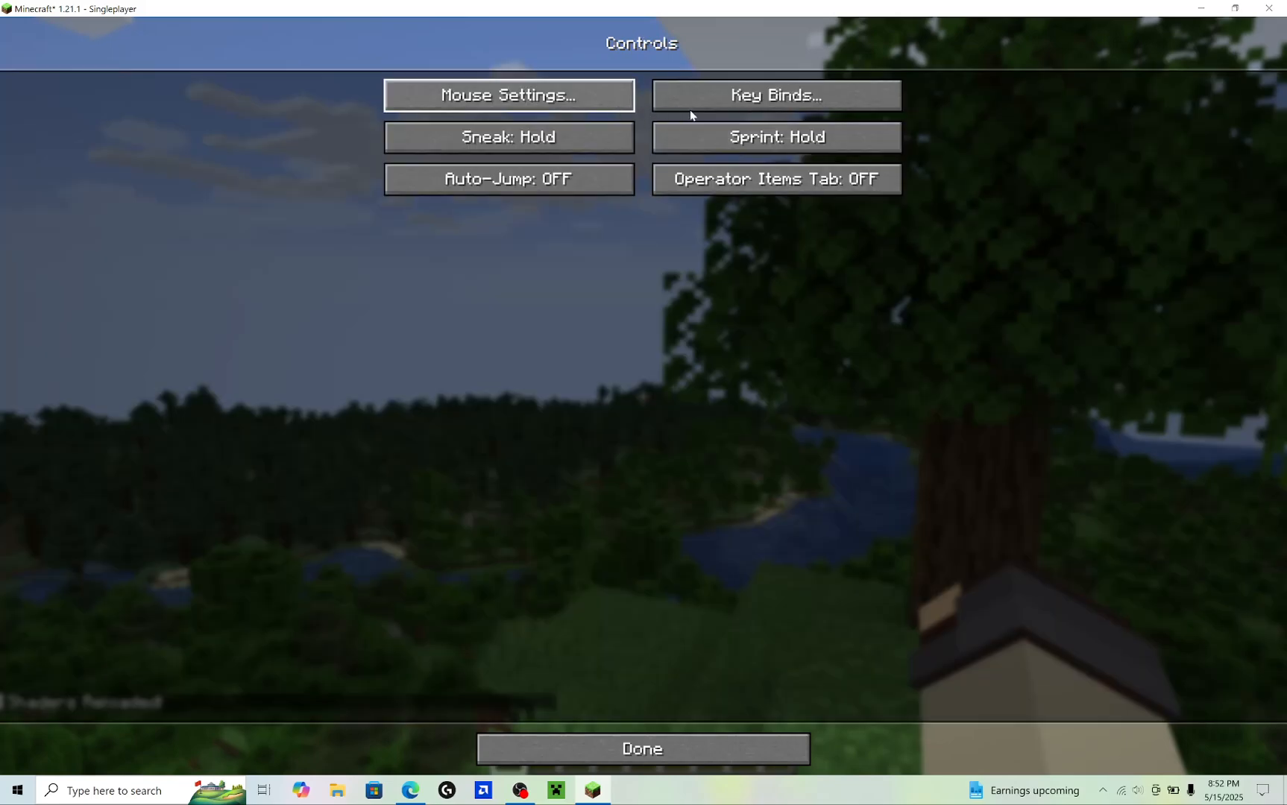
pyautogui.click(690, 109)
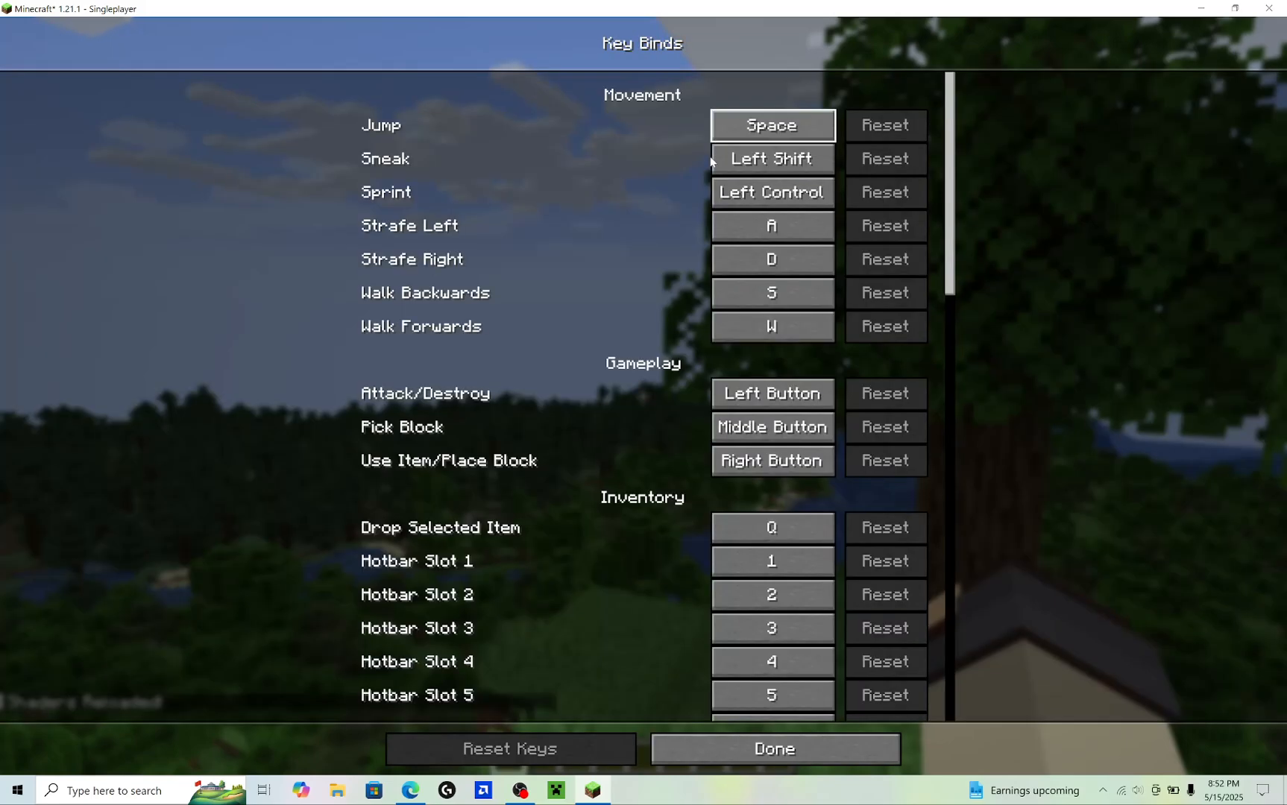
pyautogui.click(763, 200)
pyautogui.press('a')
# Rebind Iris's Reload Shaders action to the backslash key and return to the game menu
pyautogui.scroll(-10, 754, 410)
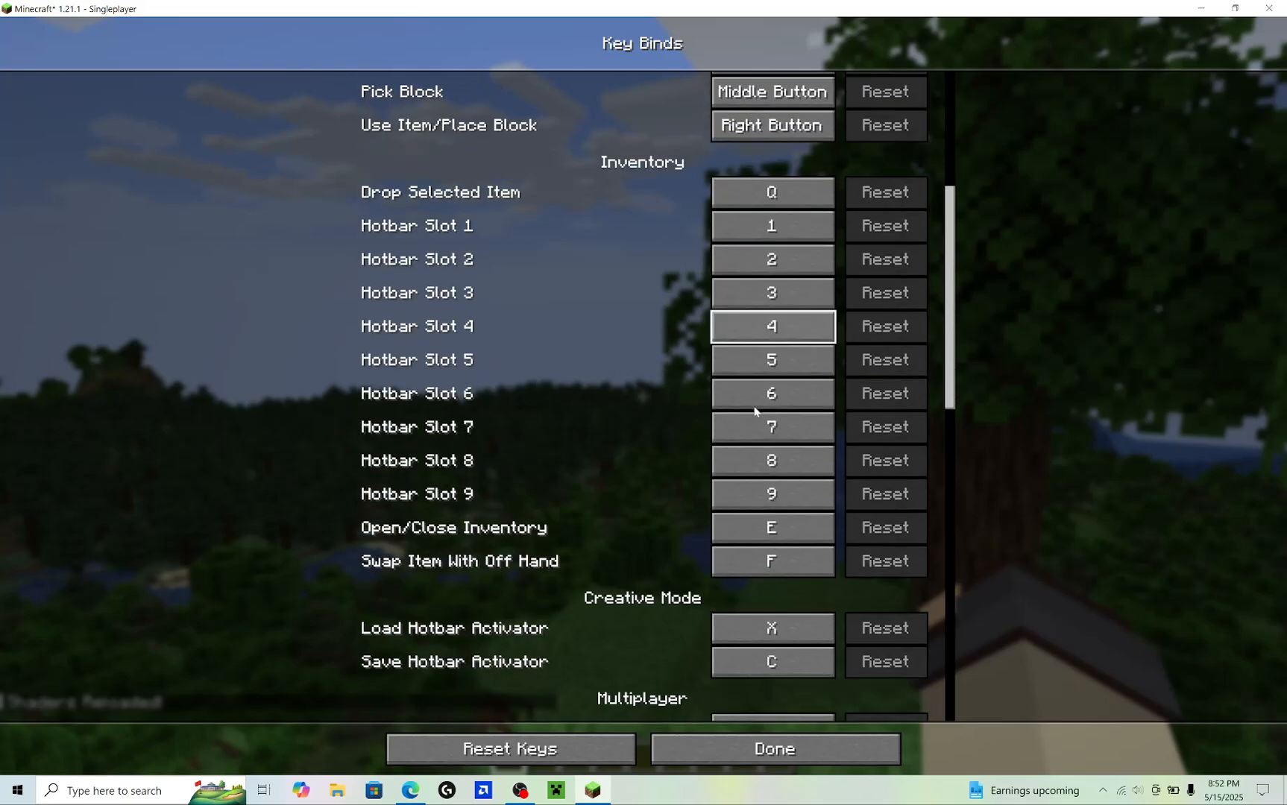
pyautogui.scroll(-20, 755, 410)
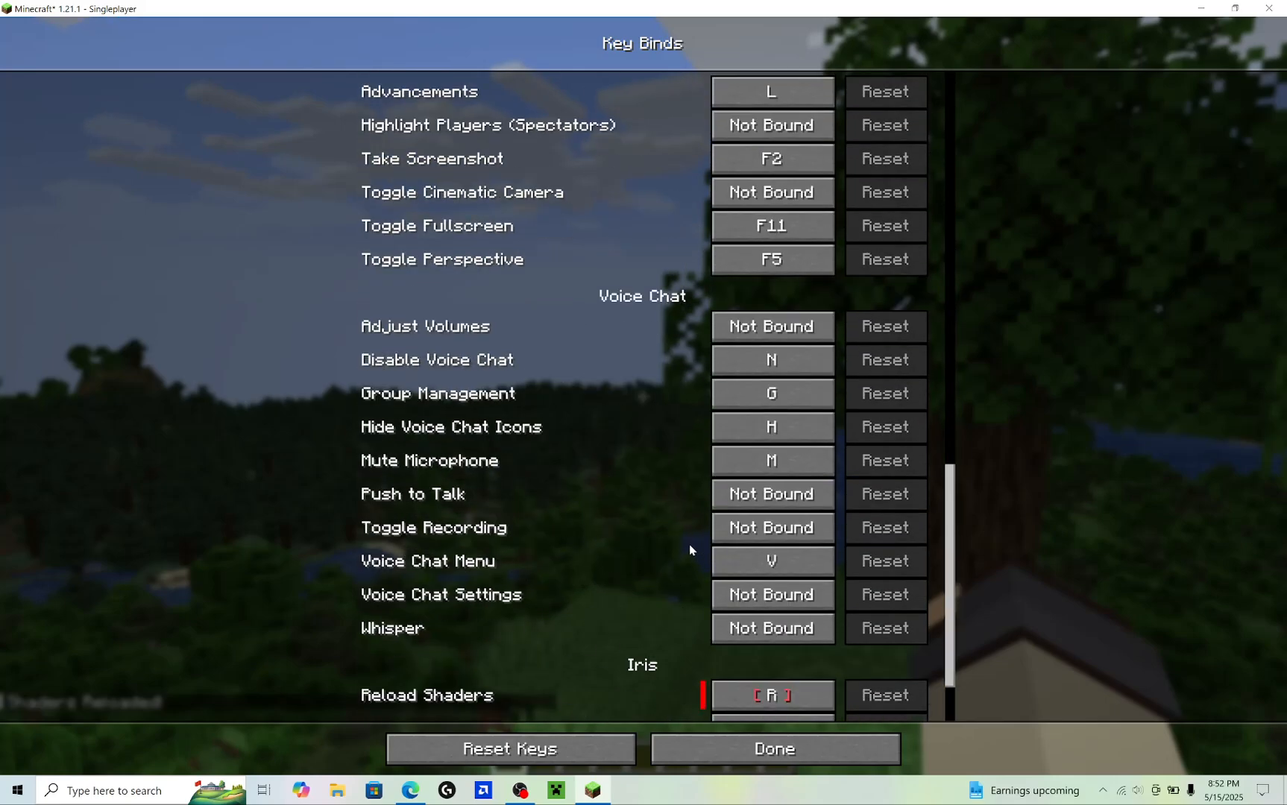
pyautogui.scroll(-3, 689, 550)
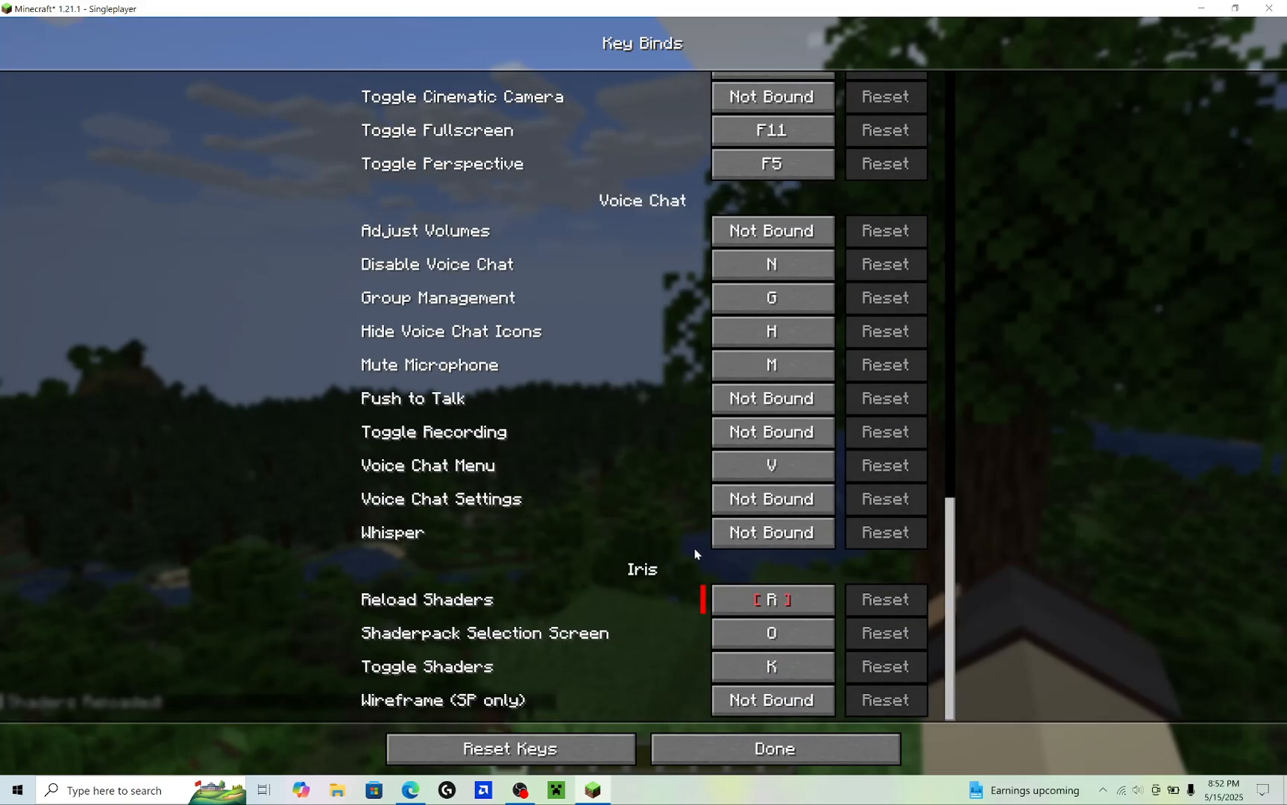
pyautogui.click(777, 596)
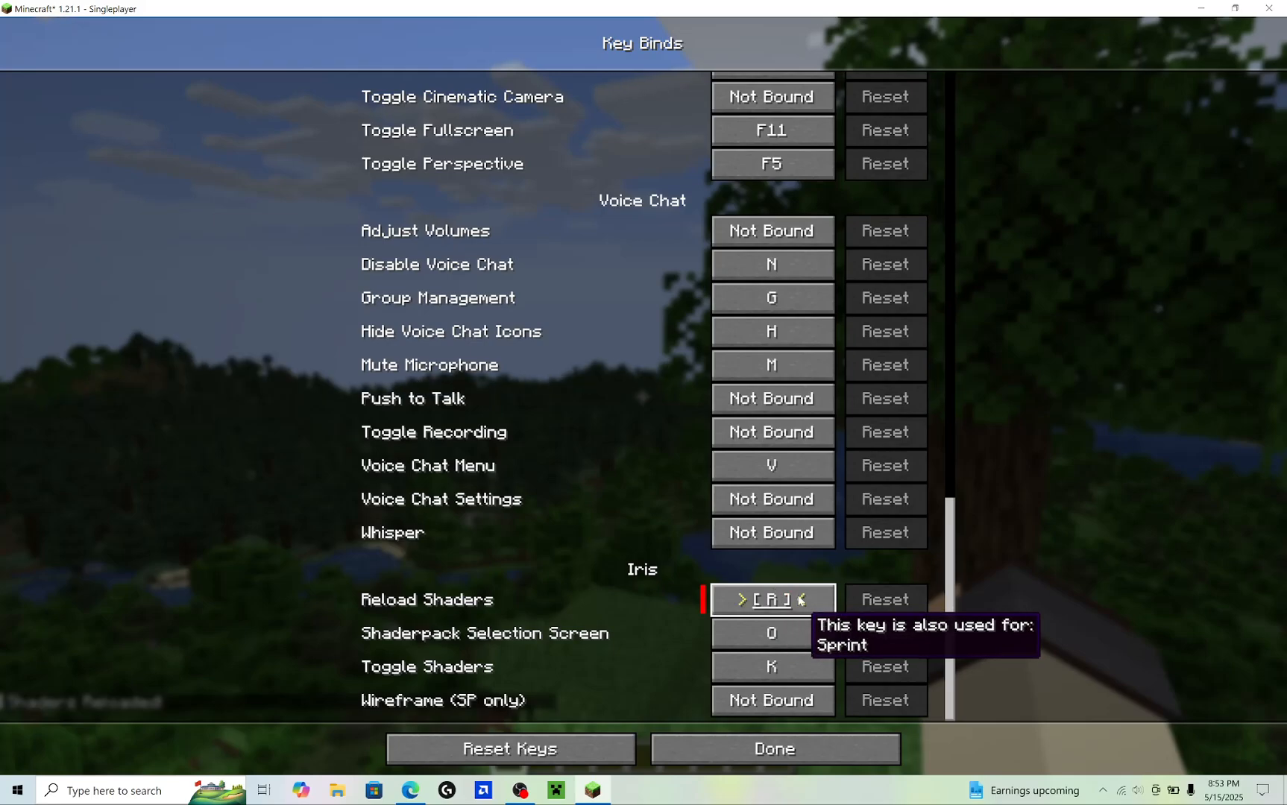
pyautogui.press('\\')
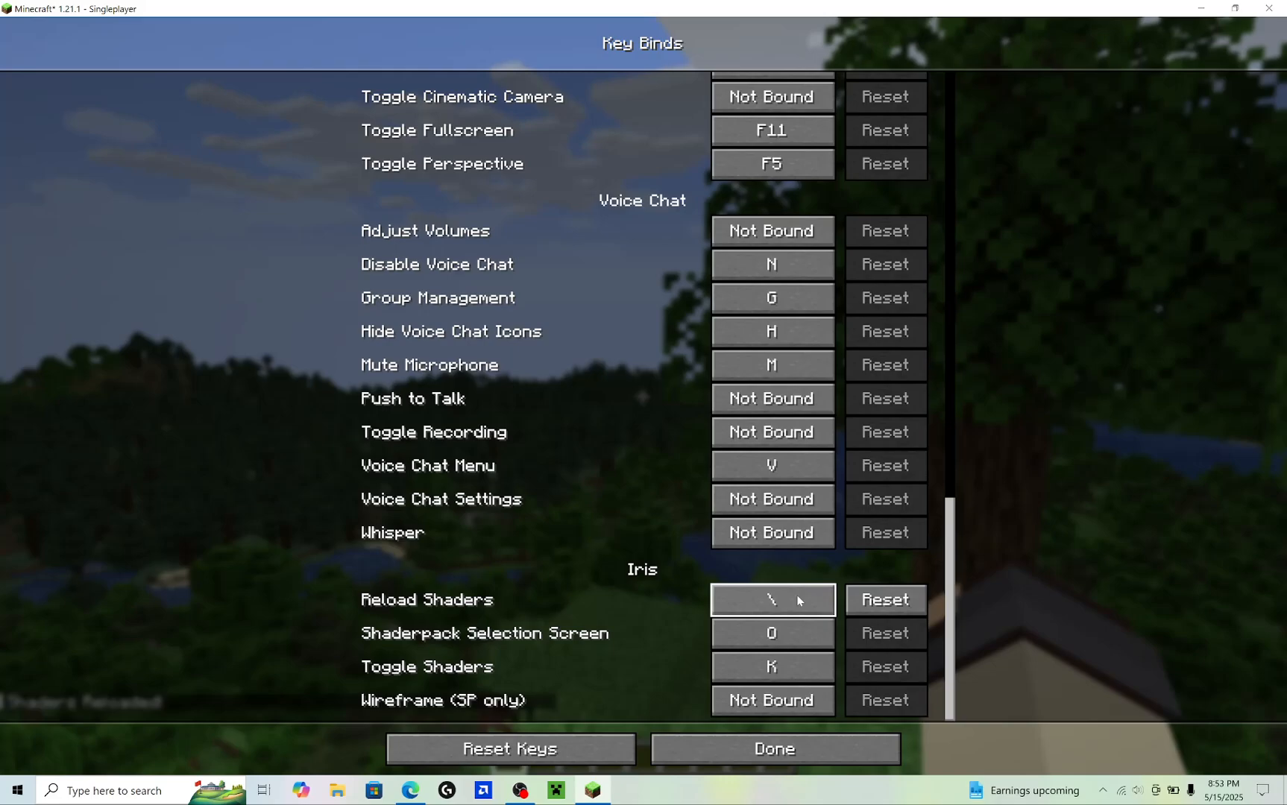
pyautogui.click(795, 749)
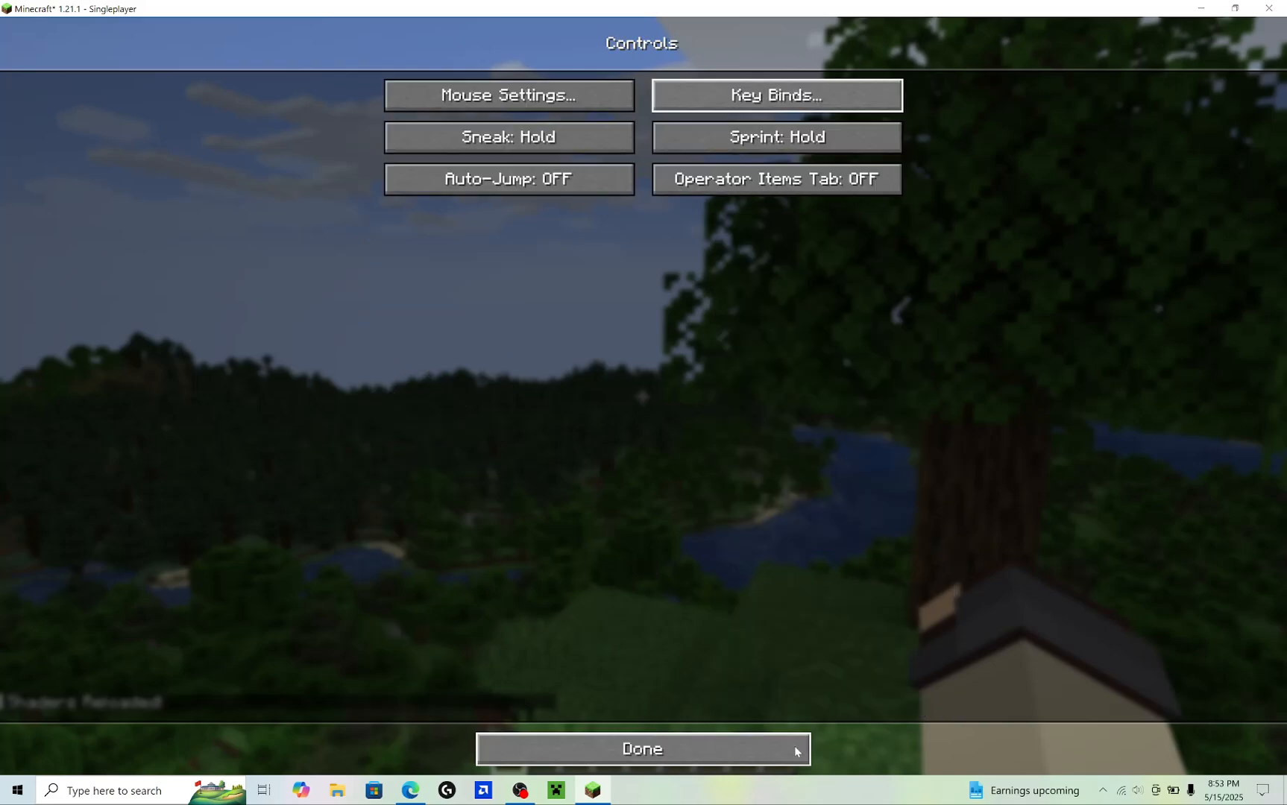
pyautogui.click(735, 746)
pyautogui.click(661, 738)
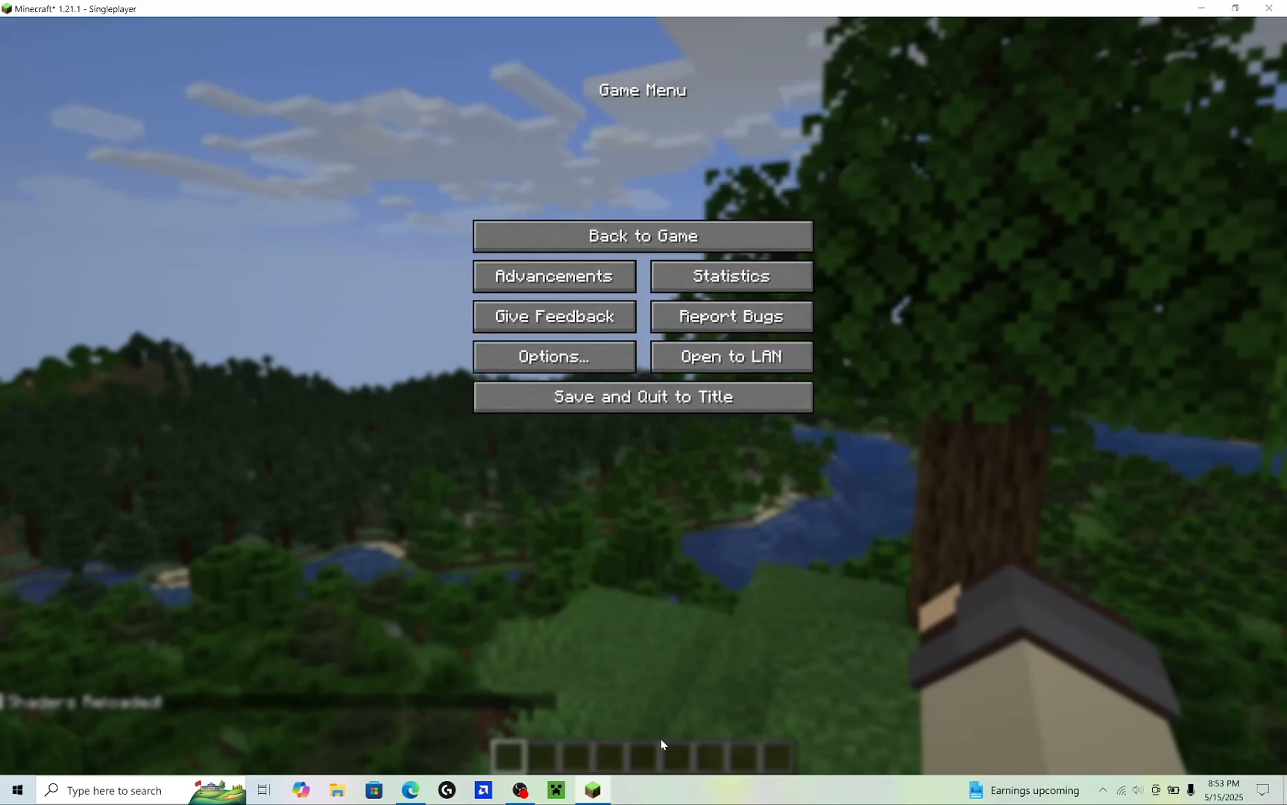
# Resume the game and test sprinting with the R key bind
pyautogui.press('Escape')
pyautogui.press('r')
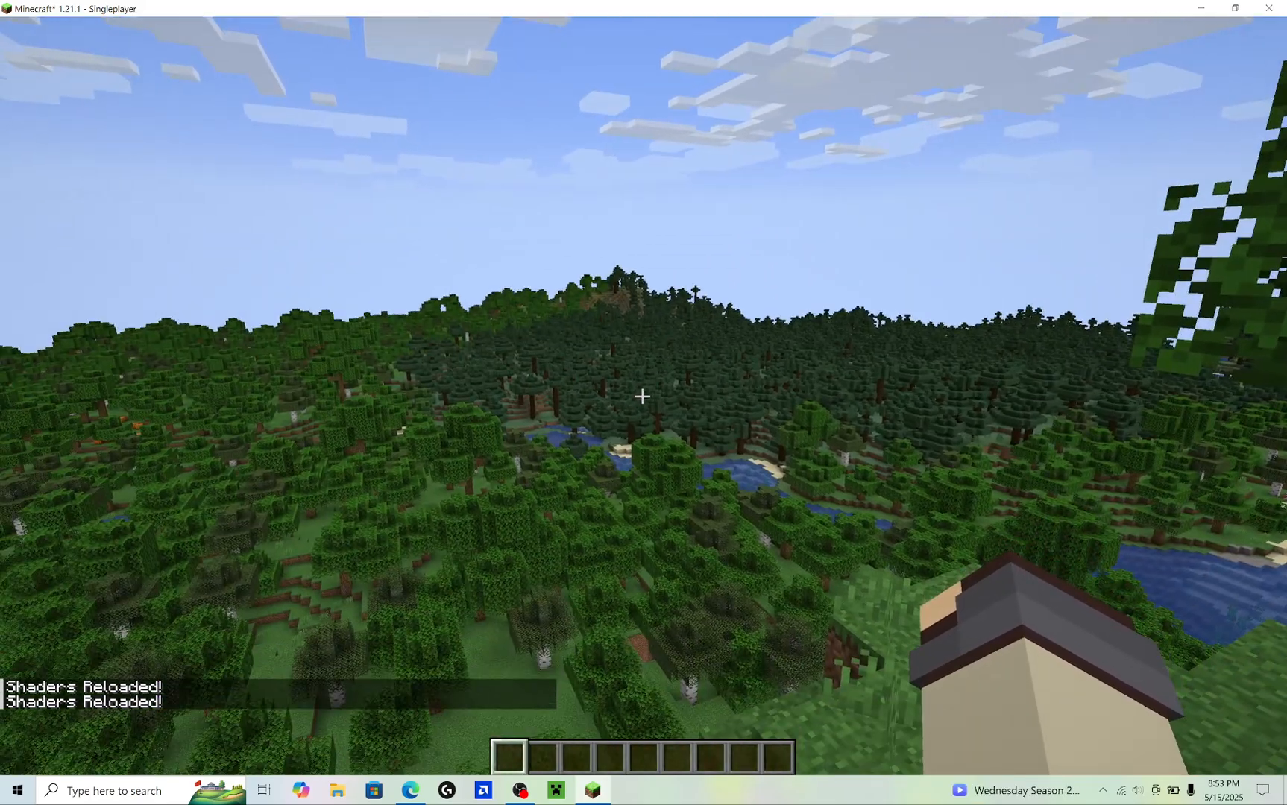
pyautogui.press('r')
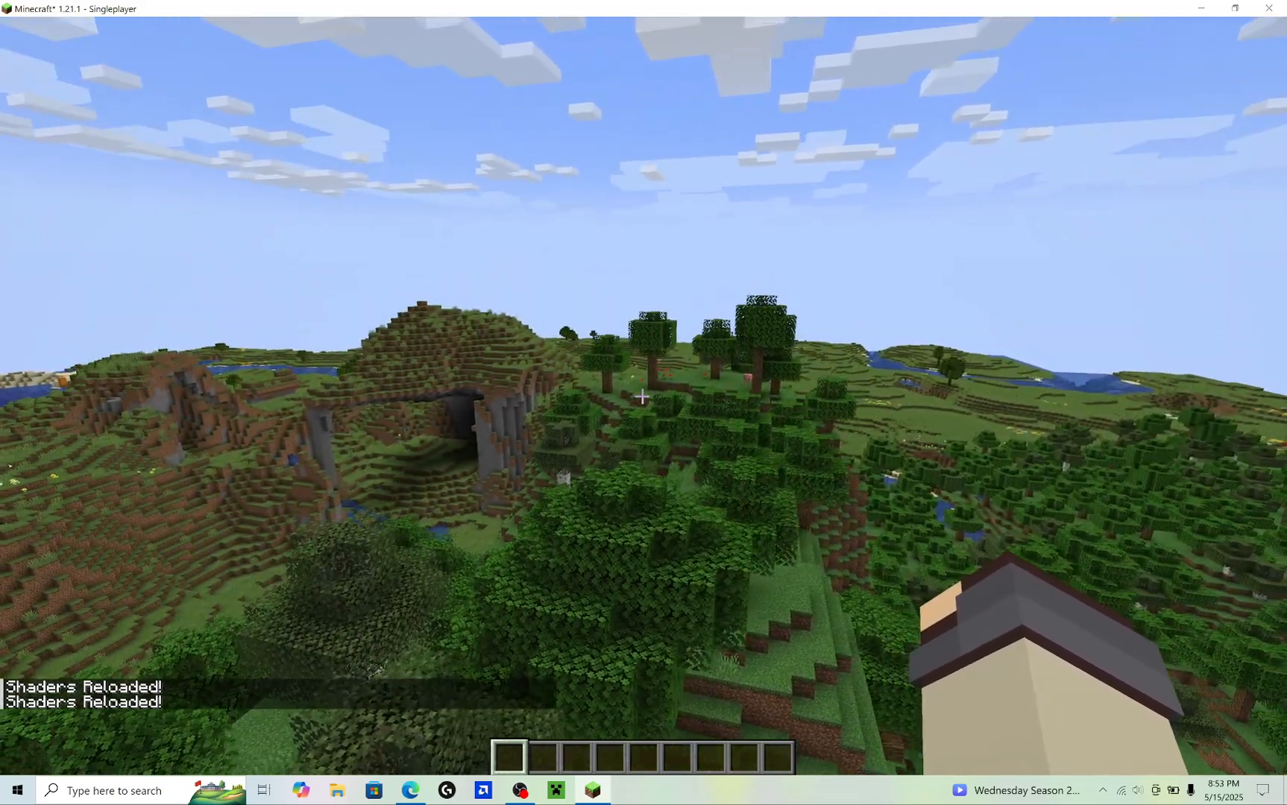
# Set the render distance to 6 chunks and the max shadow distance to Disabled, apply the video settings, and return to the world
pyautogui.press('Escape')
pyautogui.click(567, 358)
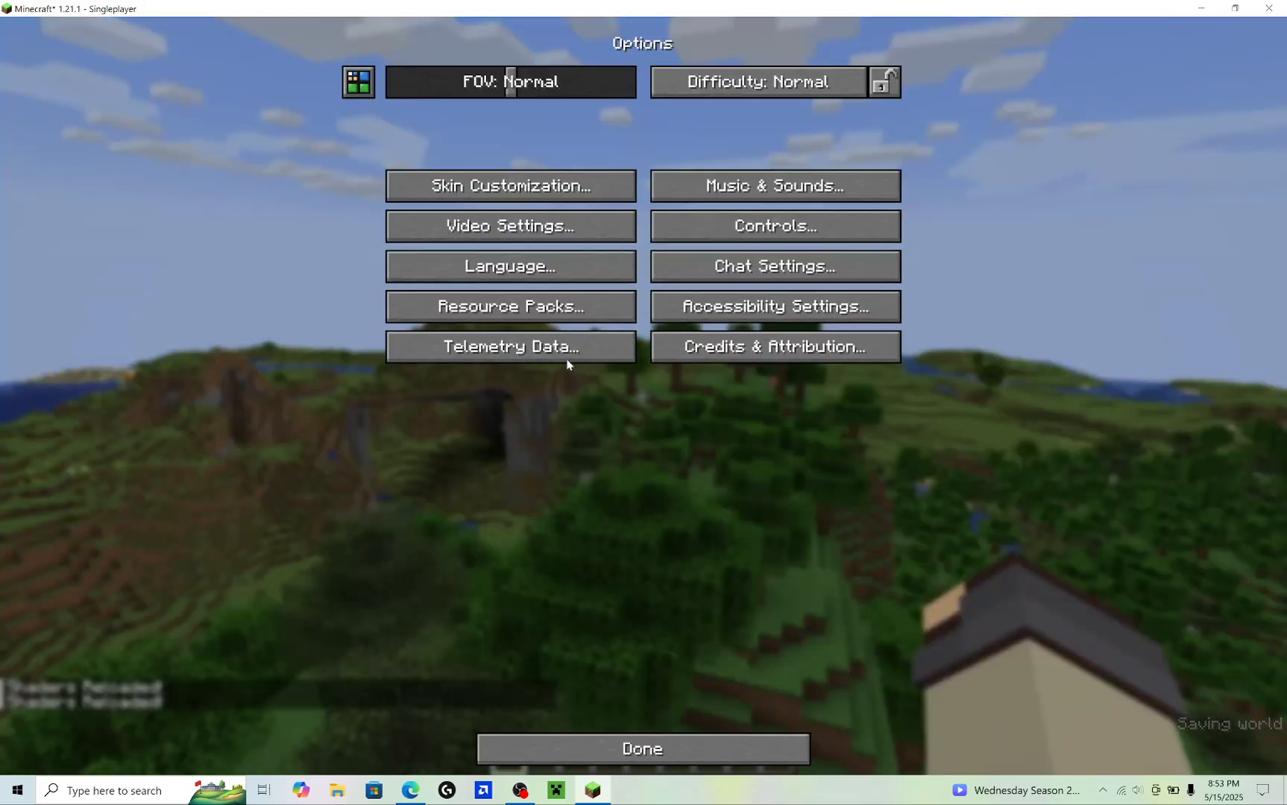
pyautogui.click(508, 226)
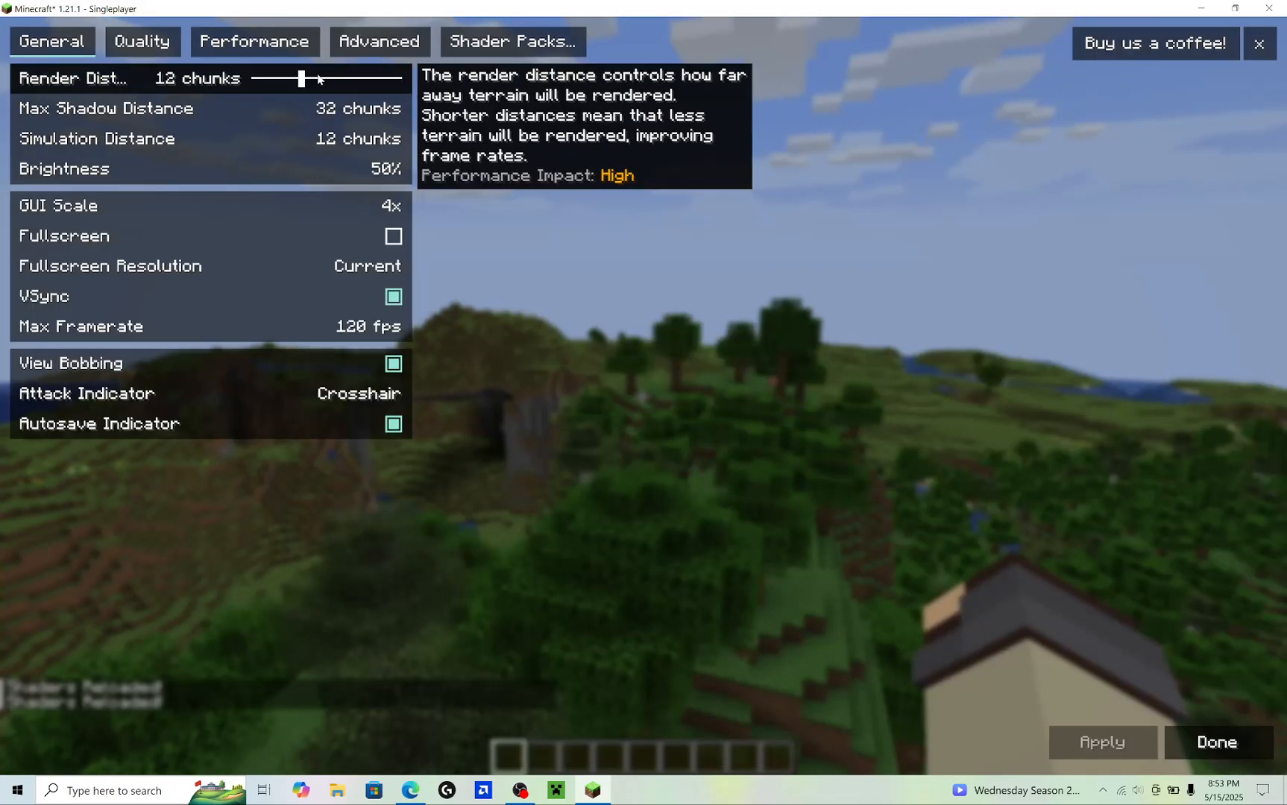
pyautogui.moveTo(301, 78); pyautogui.dragTo(281, 78)
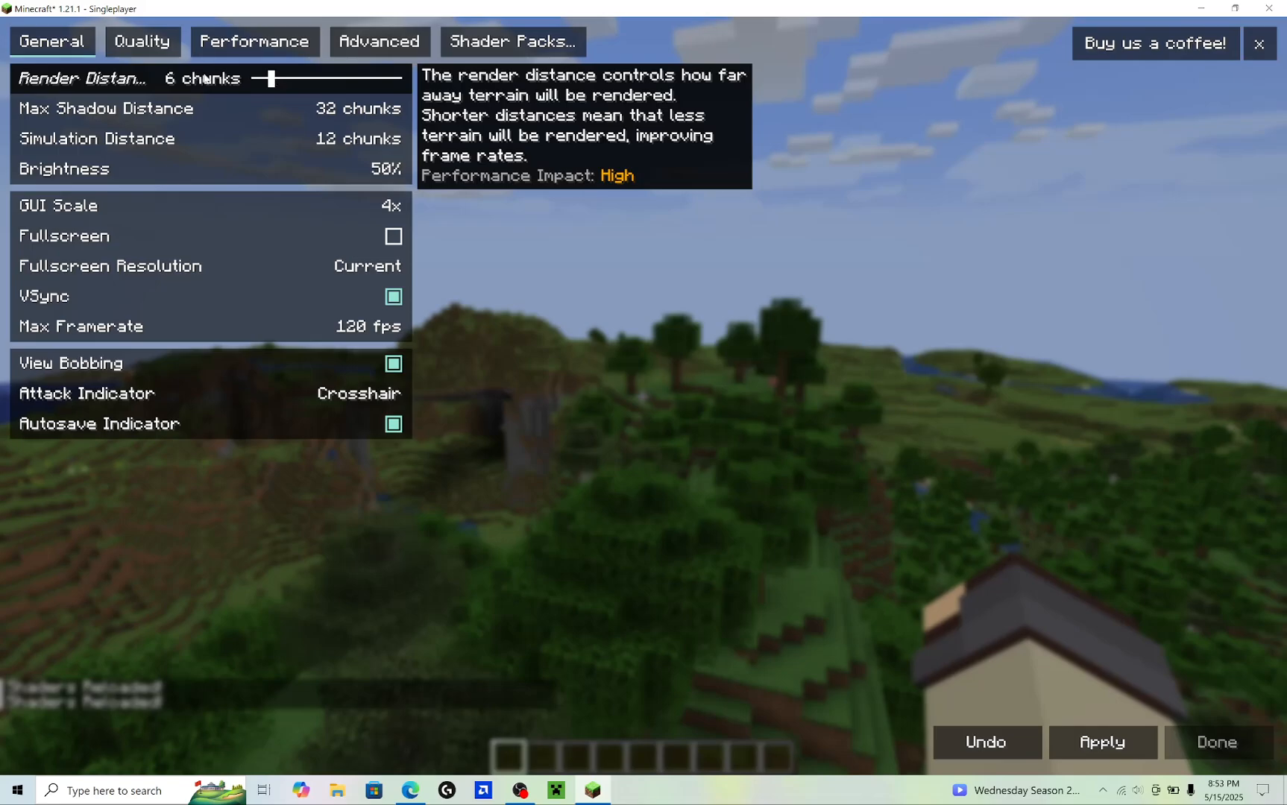
pyautogui.click(274, 109)
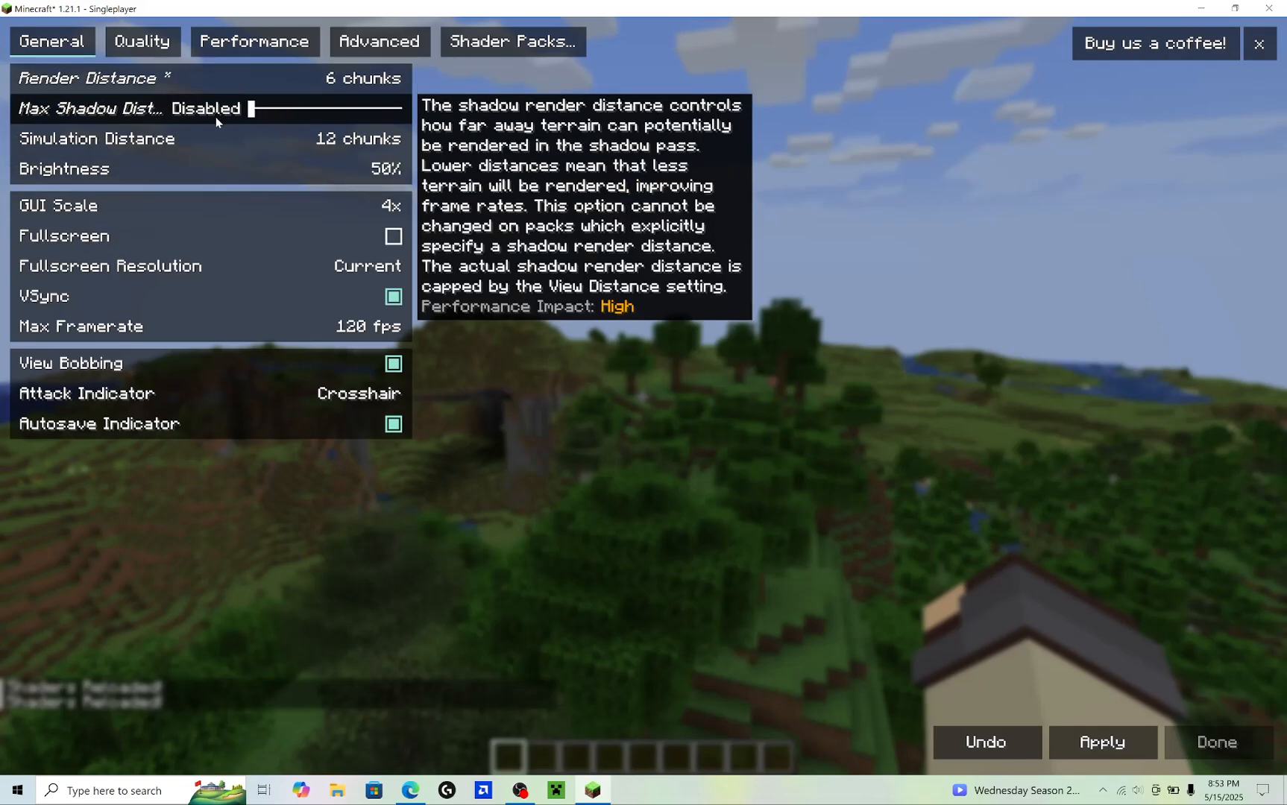
pyautogui.click(1093, 743)
pyautogui.press('Escape')
pyautogui.press('Escape')
pyautogui.press('Escape')
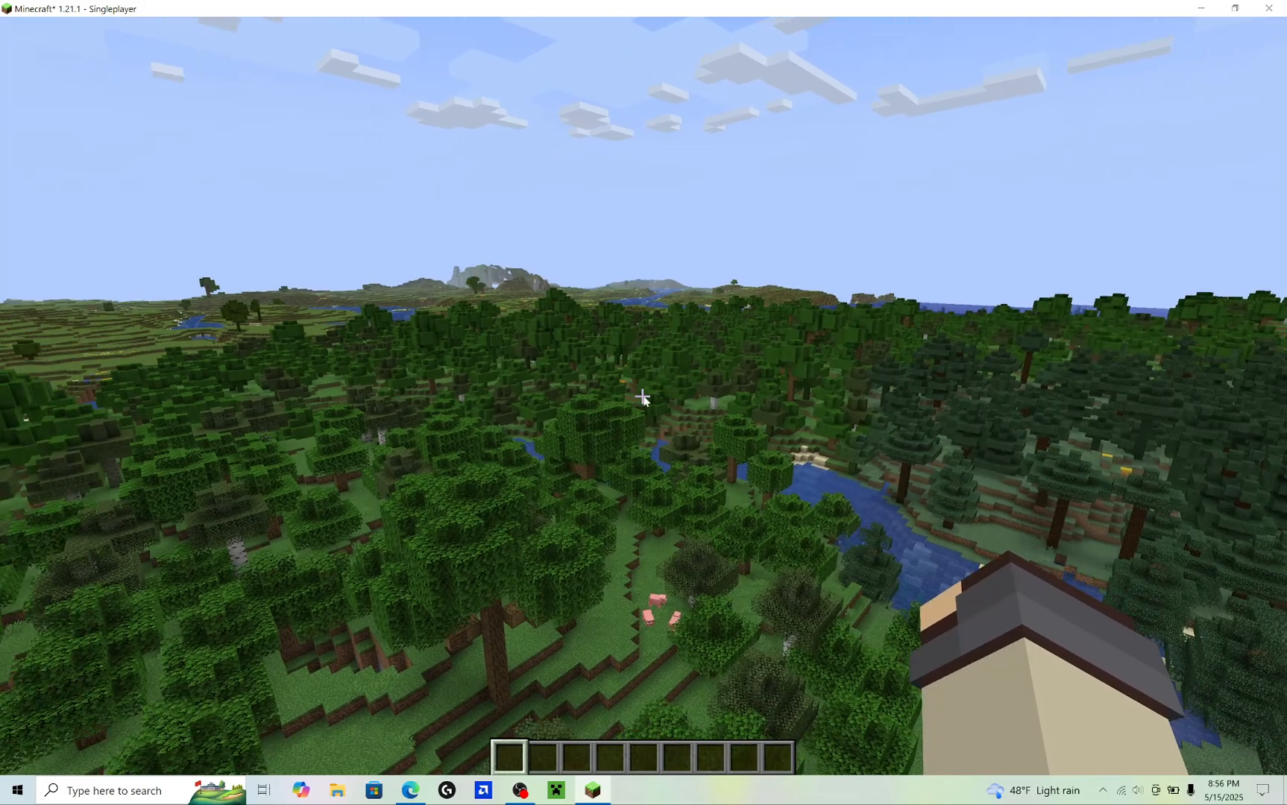
# Set Enable Rendering to False in the Distant Horizons config and return to the world
pyautogui.press('Escape')
pyautogui.click(589, 356)
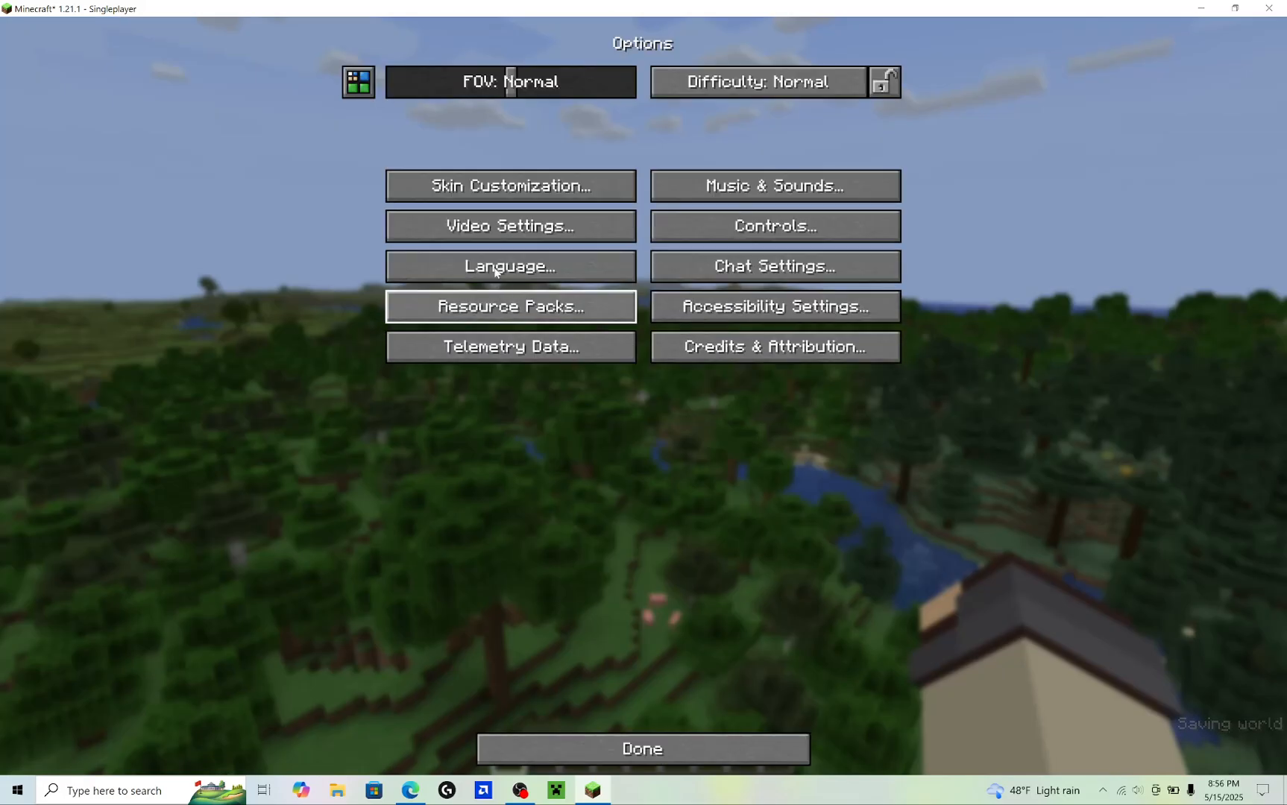
pyautogui.click(365, 88)
pyautogui.click(1031, 95)
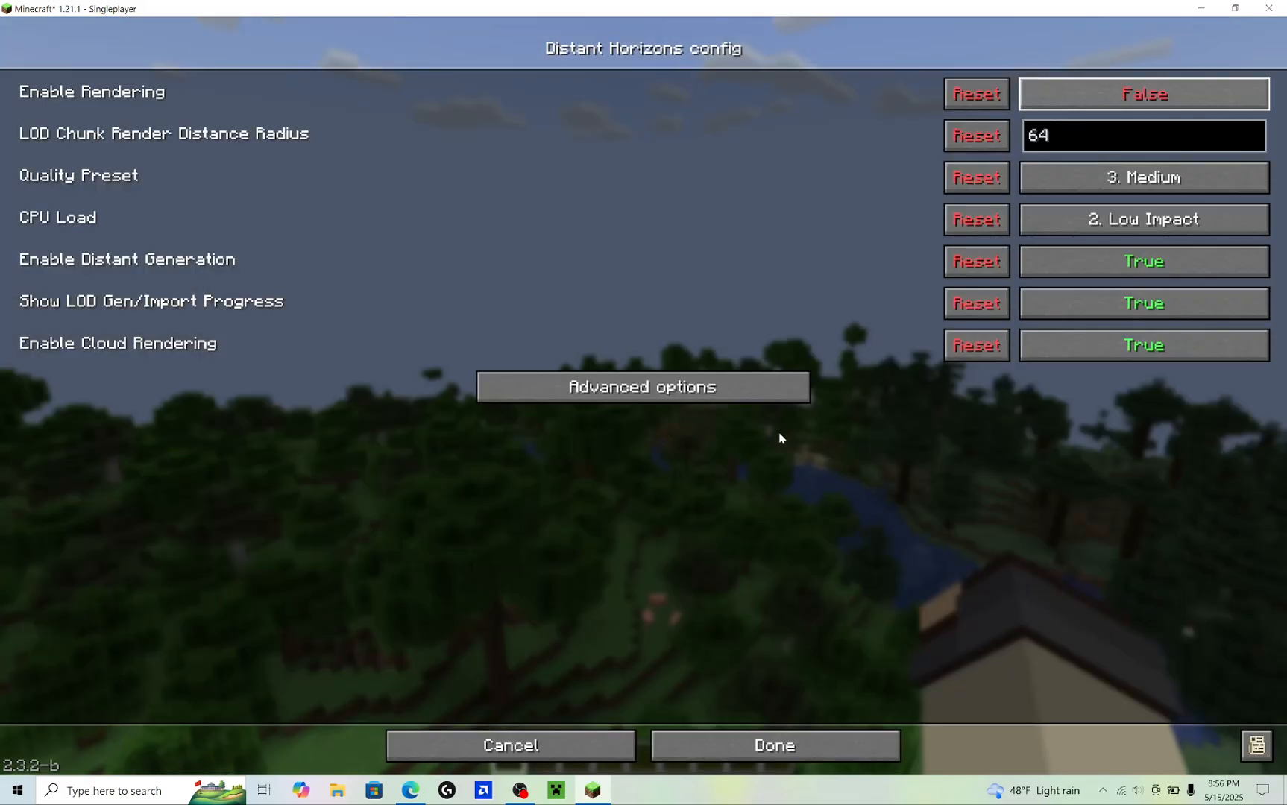
pyautogui.press('Escape')
pyautogui.press('Escape')
pyautogui.press('Escape')
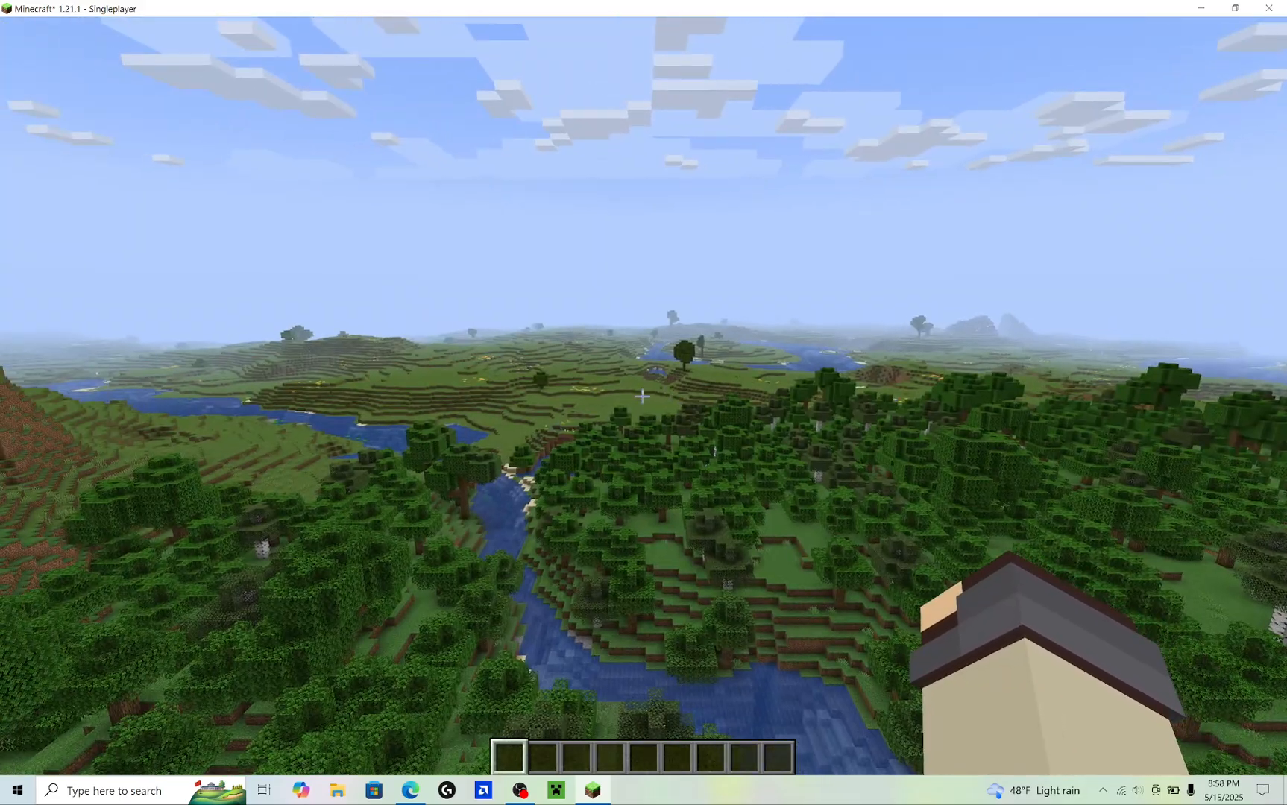
# Check the frame rate in the debug overlay while looking around the world, then hide the overlay
pyautogui.press('F3')
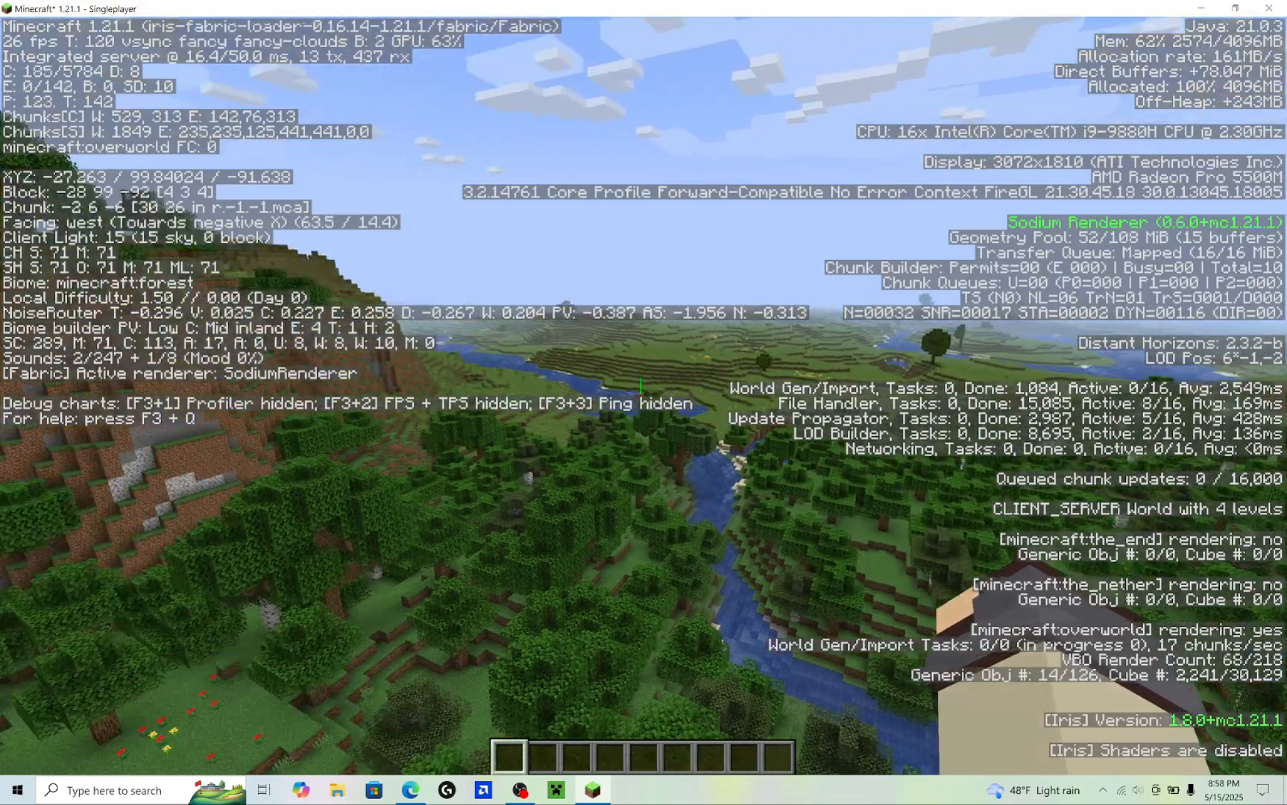
pyautogui.press('space')
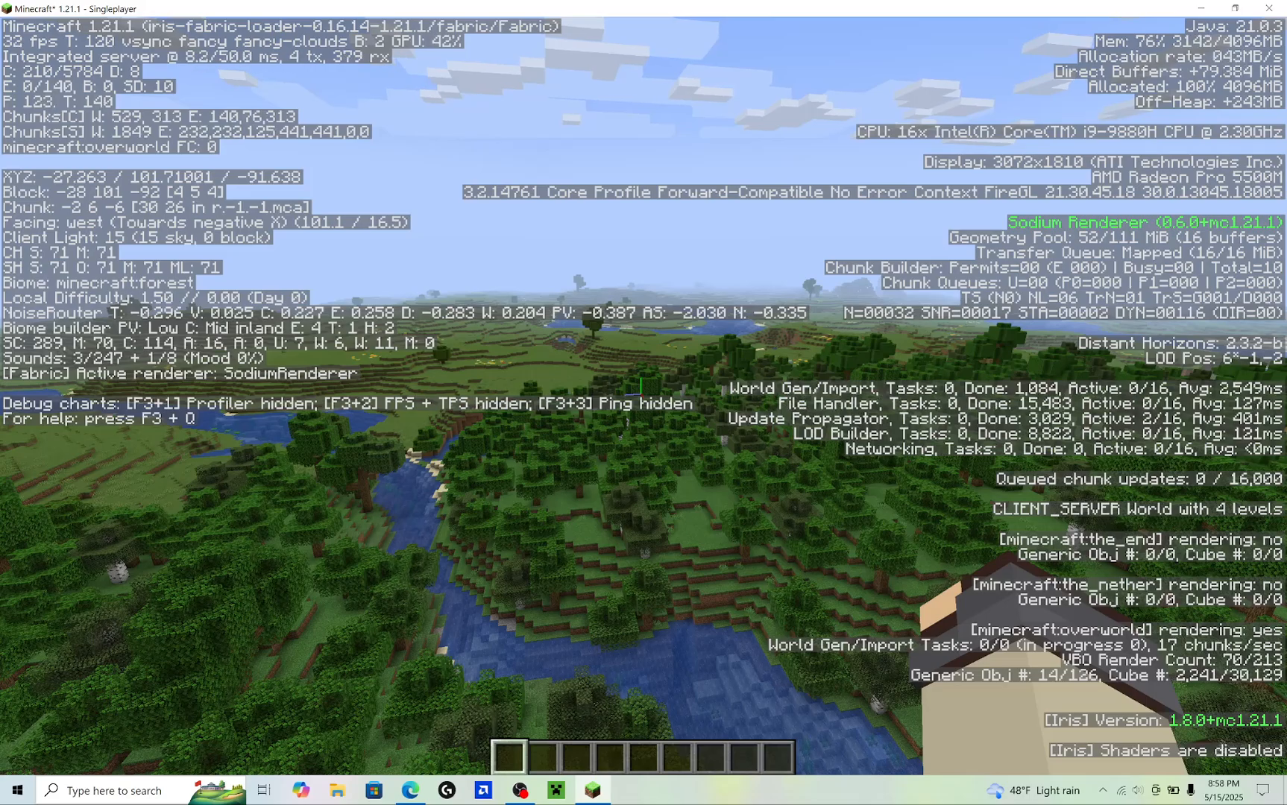
pyautogui.press('F3')
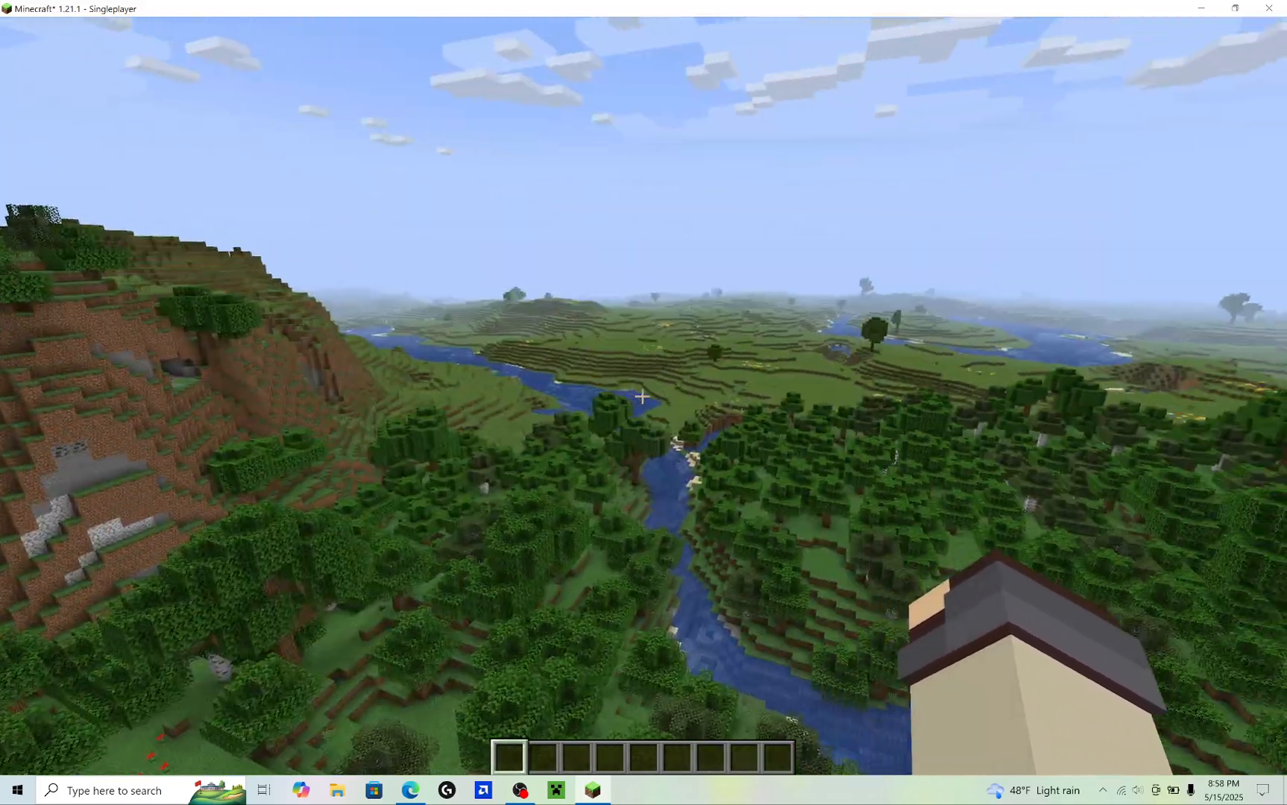
pyautogui.press('F3')
pyautogui.press('F3')
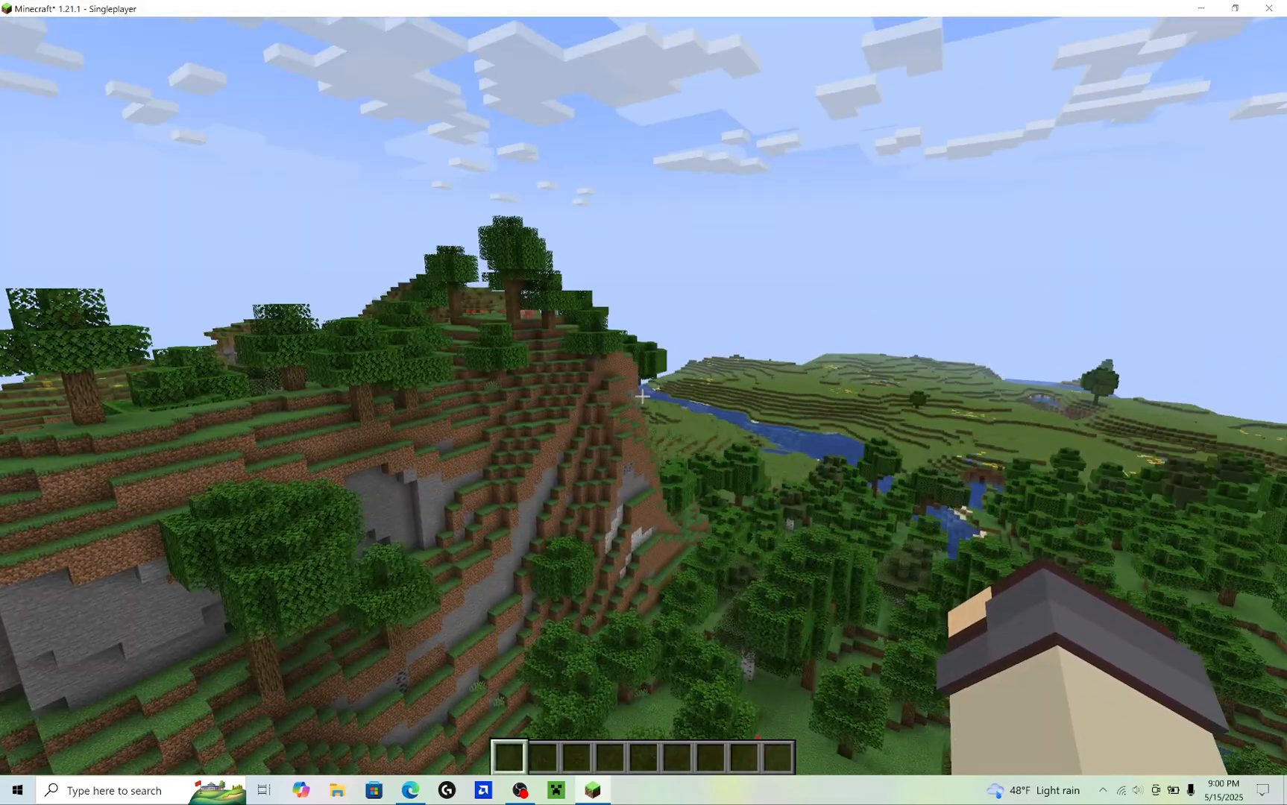
# Save the world and quit to the title screen
pyautogui.press('Escape')
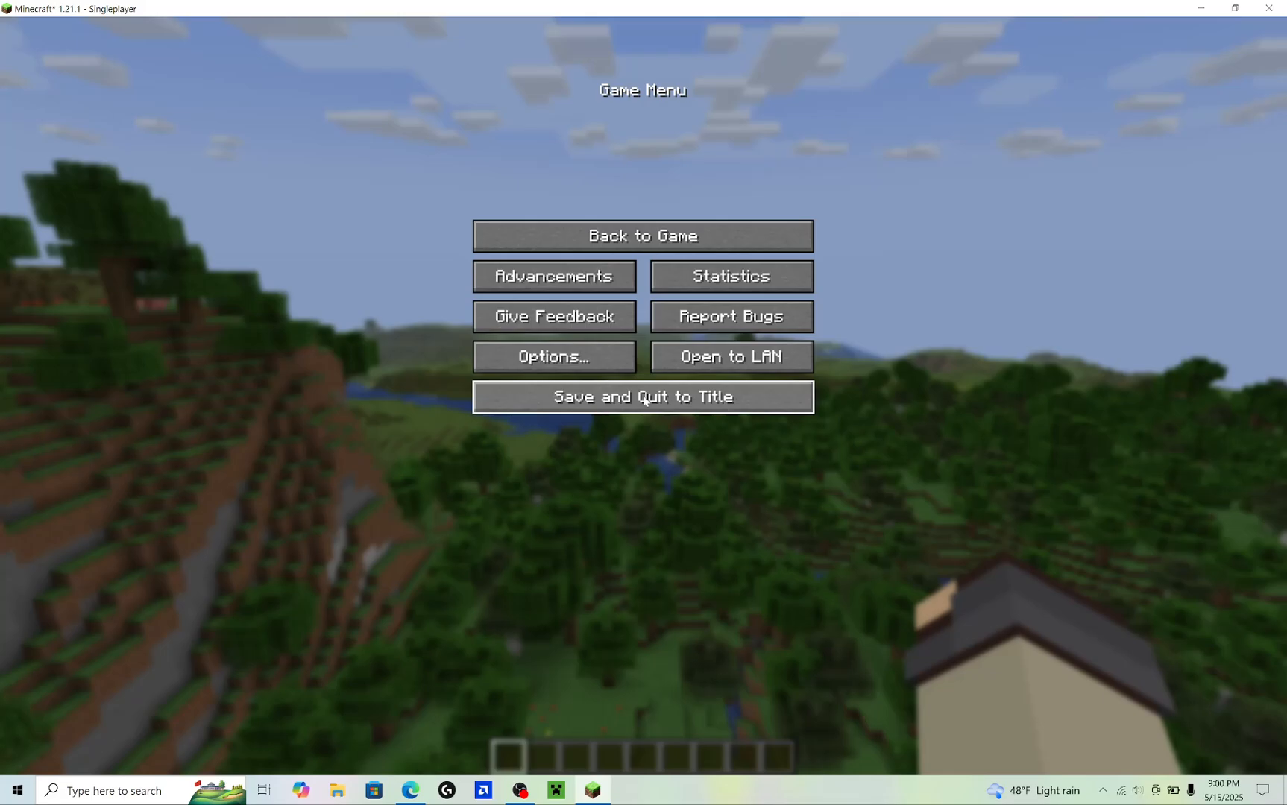
pyautogui.press('Return')
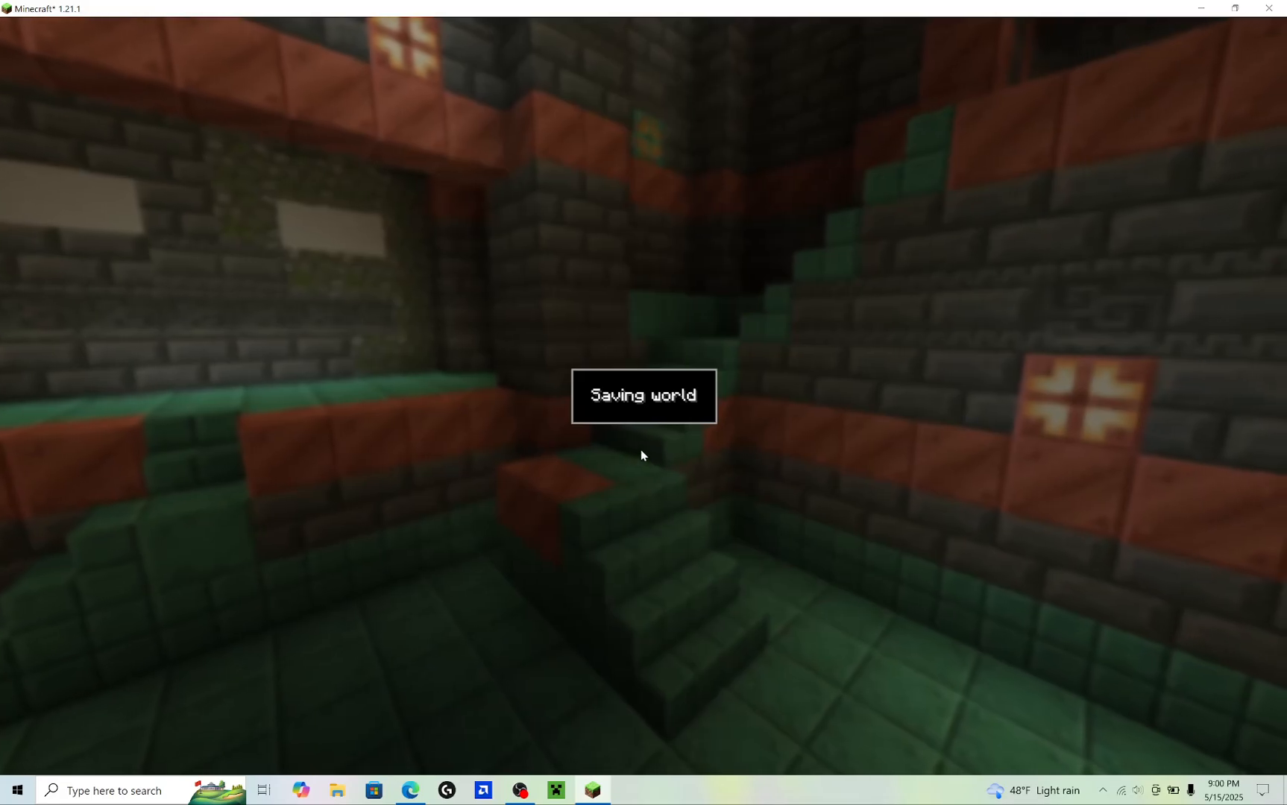